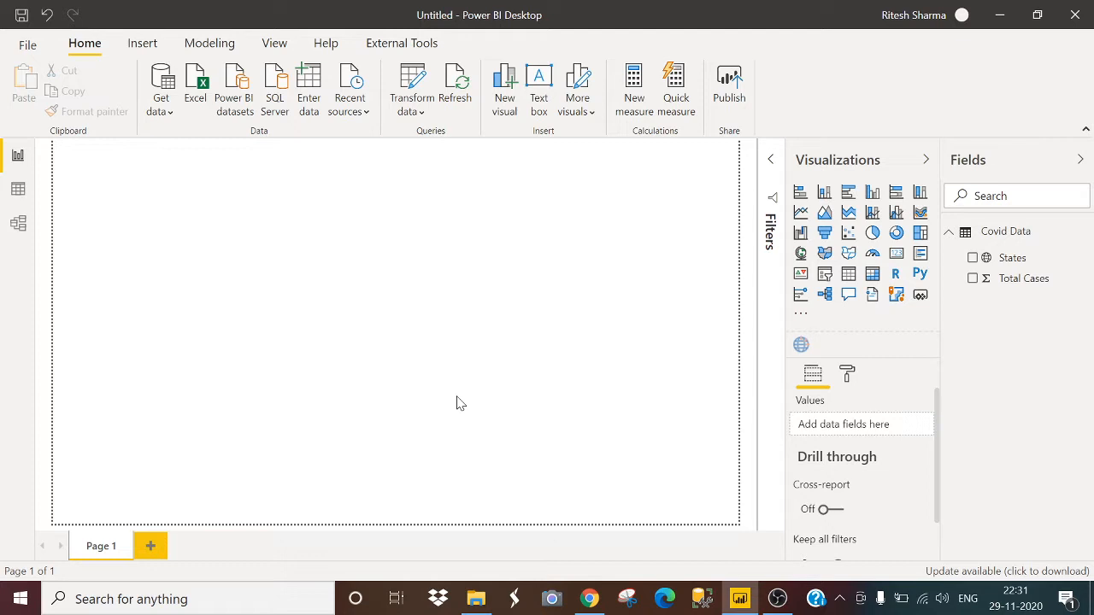
Review the States and Total Cases columns of the Covid Data table, and return to the report page.
{"action": "left_click", "coordinate": [19, 188]}
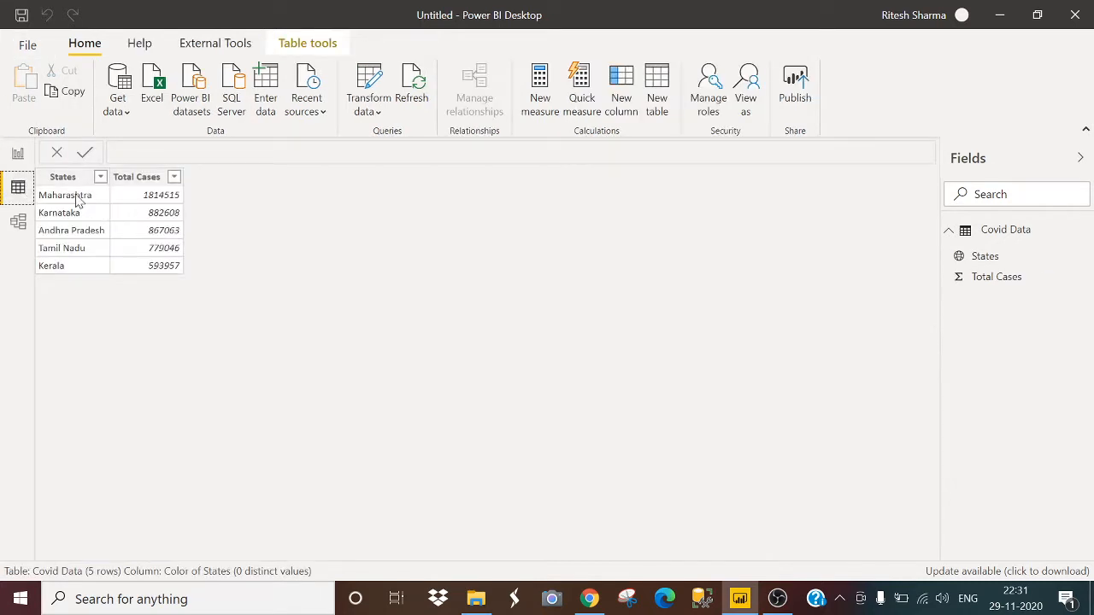
{"action": "left_click", "coordinate": [69, 178]}
{"action": "left_click", "coordinate": [15, 153]}
Insert a Map visual, move it toward the upper middle of the report page and enlarge it.
{"action": "left_click", "coordinate": [801, 253]}
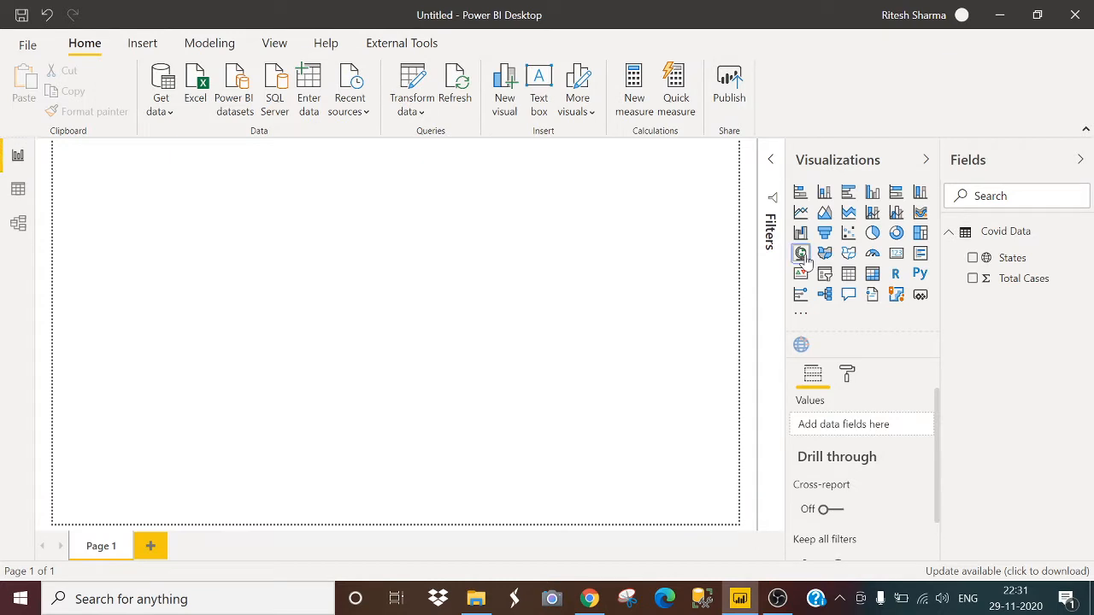
{"action": "left_click_drag", "start_coordinate": [372, 240], "coordinate": [522, 234]}
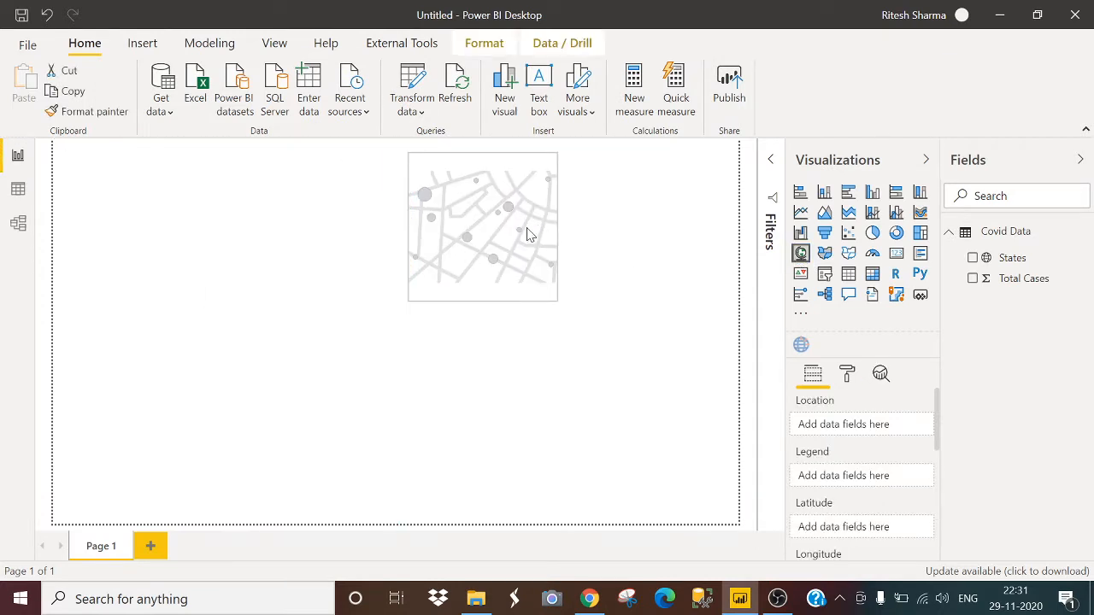
{"action": "left_click_drag", "start_coordinate": [557, 306], "coordinate": [620, 355]}
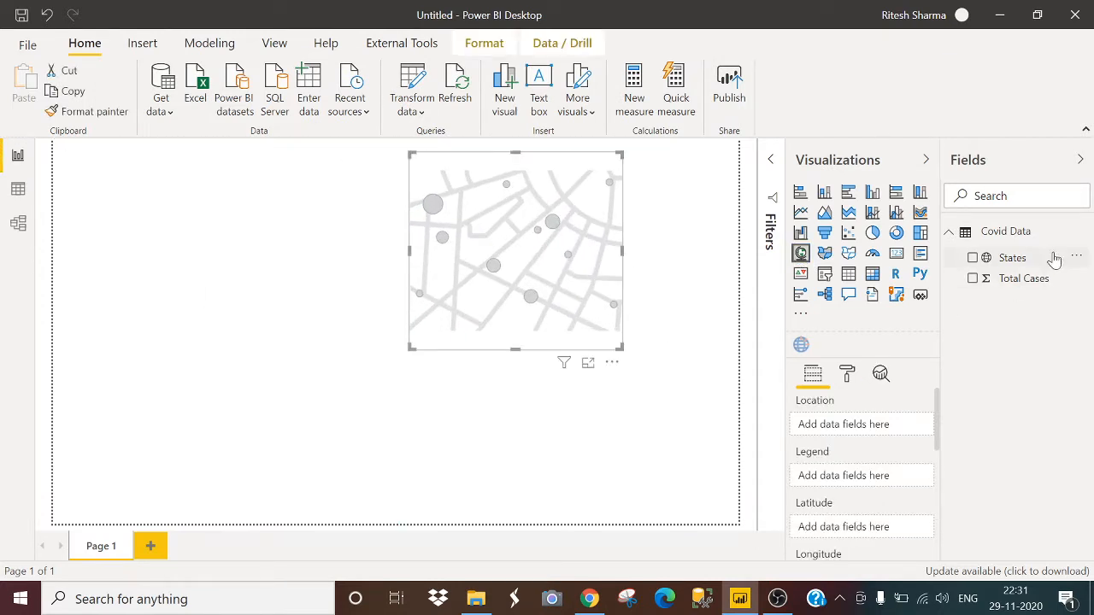
Assign States to the map's Location and Total Cases to its Size, and enlarge the visual nearly to the page's lower edge.
{"action": "left_click_drag", "start_coordinate": [1050, 258], "coordinate": [873, 428]}
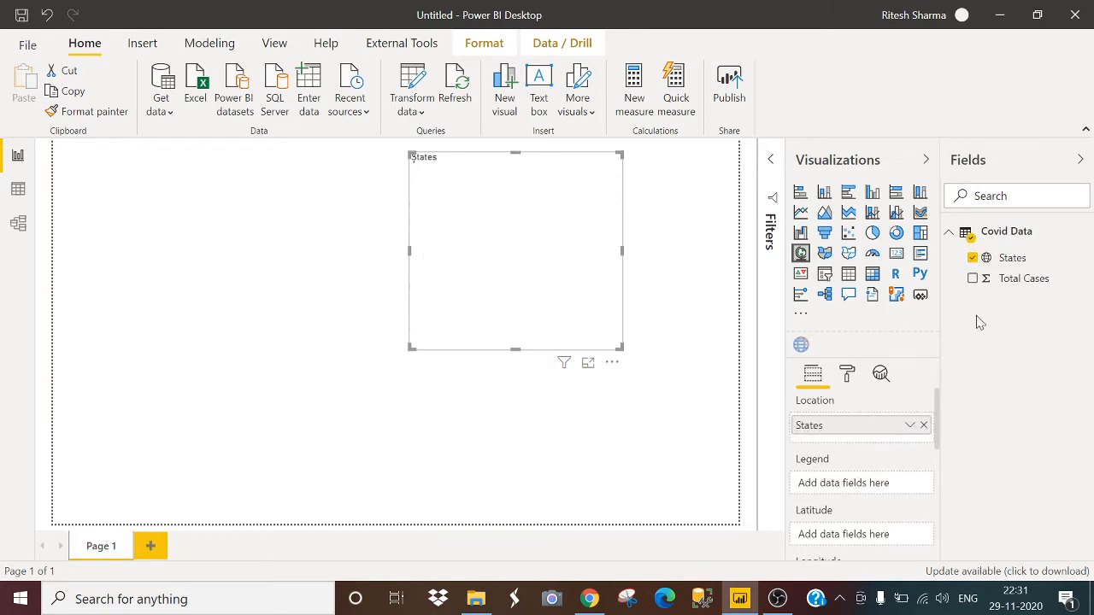
{"action": "scroll", "coordinate": [889, 466], "scroll_direction": "down", "scroll_amount": 2}
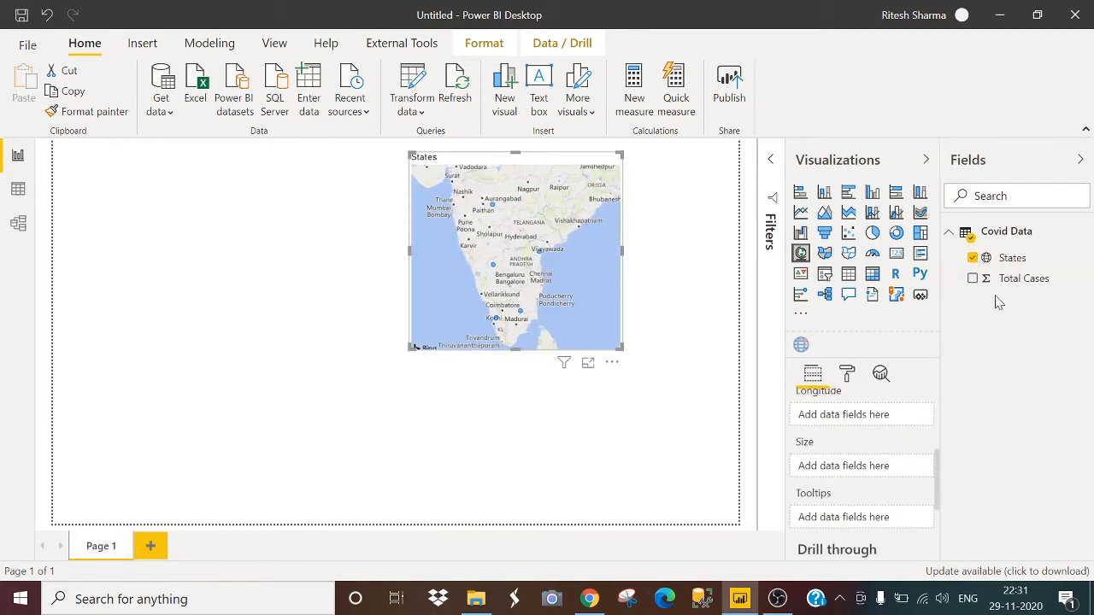
{"action": "left_click_drag", "start_coordinate": [1021, 279], "coordinate": [887, 471]}
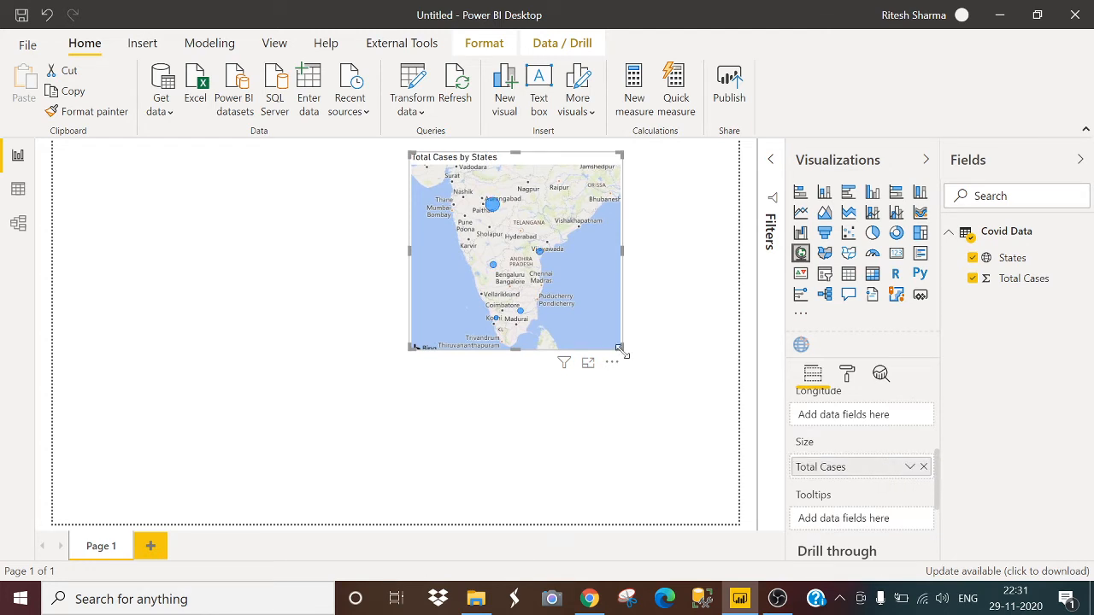
{"action": "left_click_drag", "start_coordinate": [622, 348], "coordinate": [707, 515]}
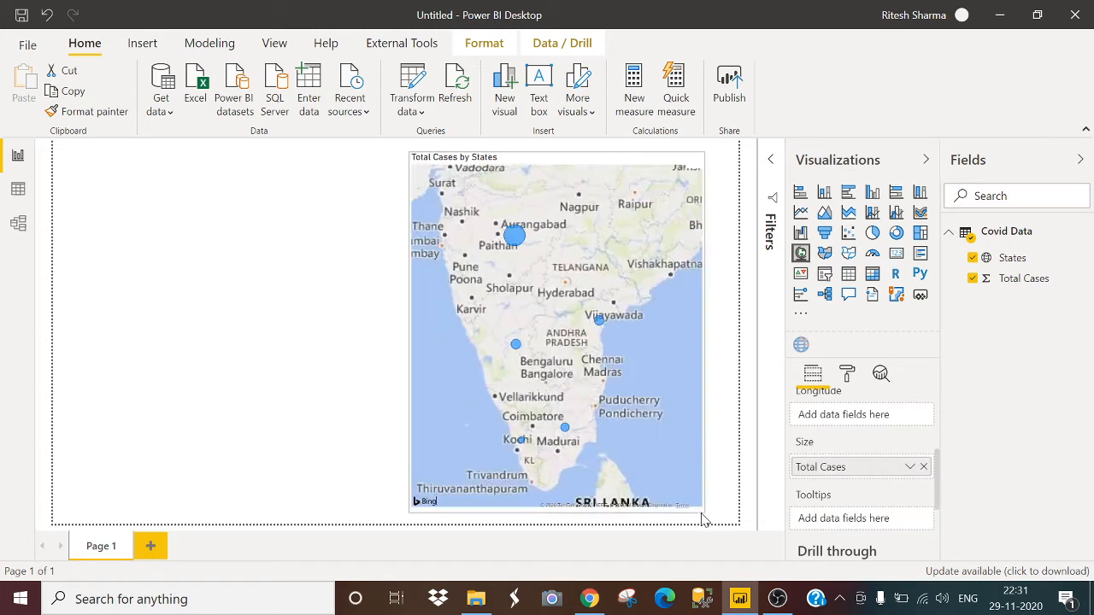
Turn on the map's category labels and set the bubble size to 36.
{"action": "left_click", "coordinate": [847, 374]}
{"action": "left_click", "coordinate": [904, 501]}
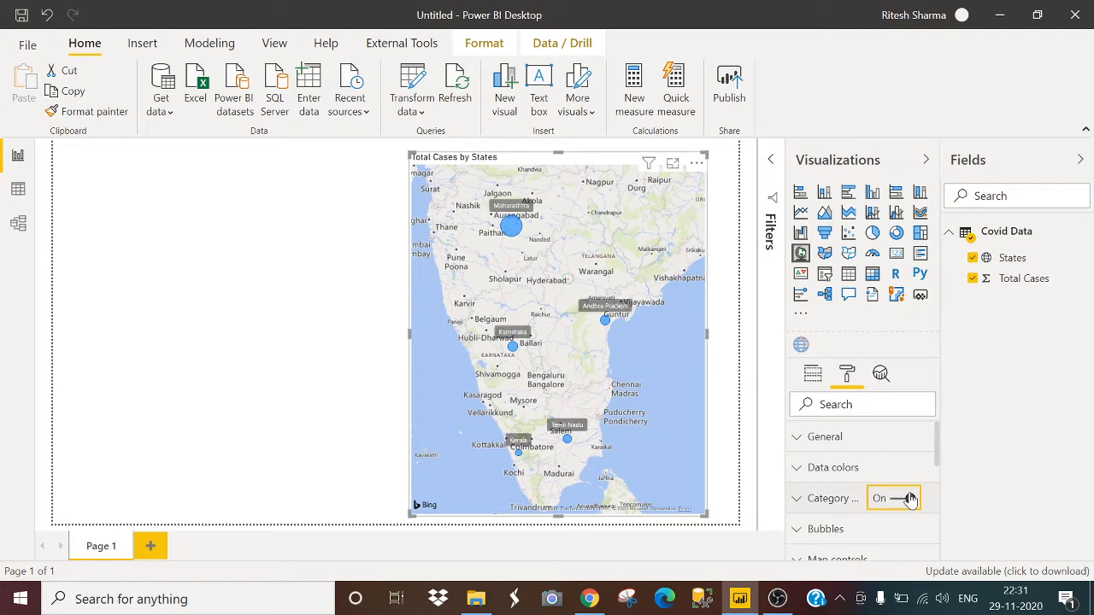
{"action": "scroll", "coordinate": [908, 501], "scroll_direction": "down", "scroll_amount": 1}
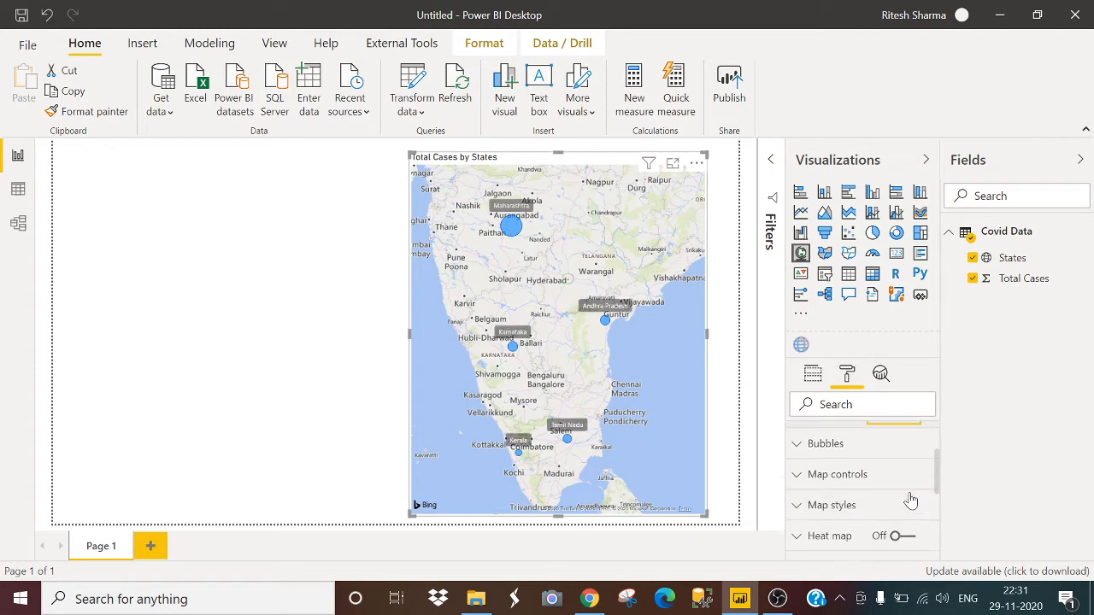
{"action": "left_click", "coordinate": [875, 461]}
{"action": "left_click_drag", "start_coordinate": [858, 497], "coordinate": [888, 500]}
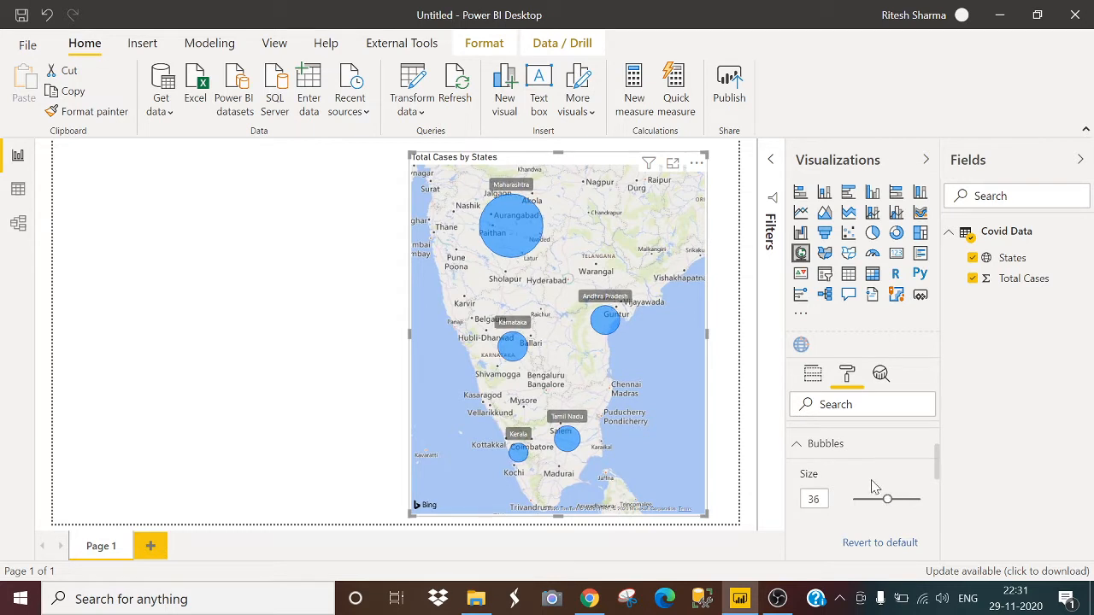
Turn on the zoom buttons in the map controls and turn off auto zoom.
{"action": "scroll", "coordinate": [874, 488], "scroll_direction": "down", "scroll_amount": 2}
{"action": "left_click", "coordinate": [864, 492]}
{"action": "scroll", "coordinate": [861, 513], "scroll_direction": "down", "scroll_amount": 1}
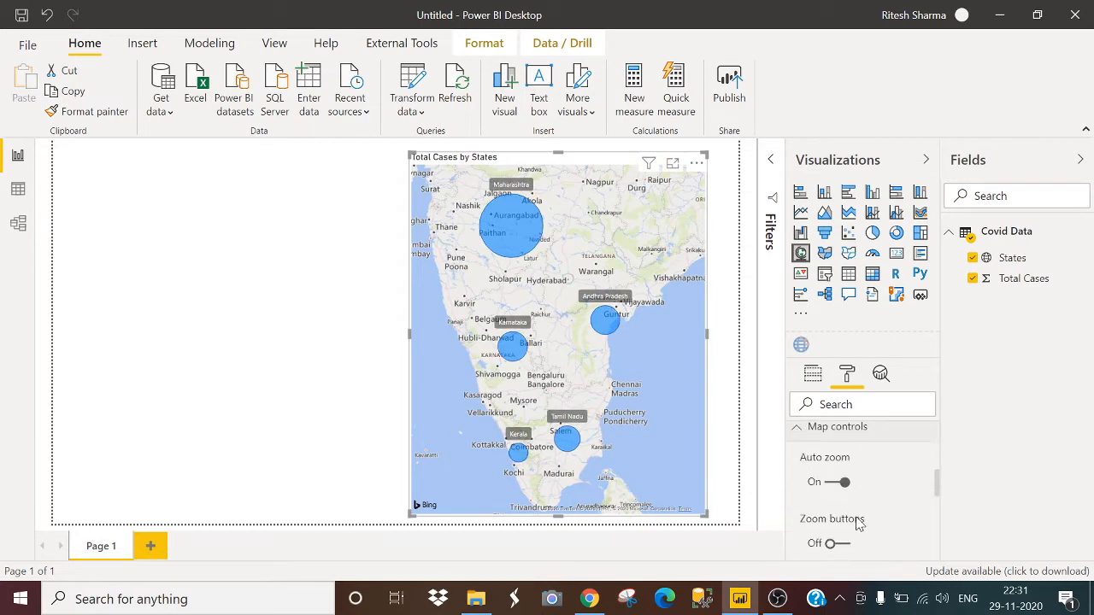
{"action": "scroll", "coordinate": [859, 524], "scroll_direction": "down", "scroll_amount": 1}
{"action": "left_click", "coordinate": [844, 525]}
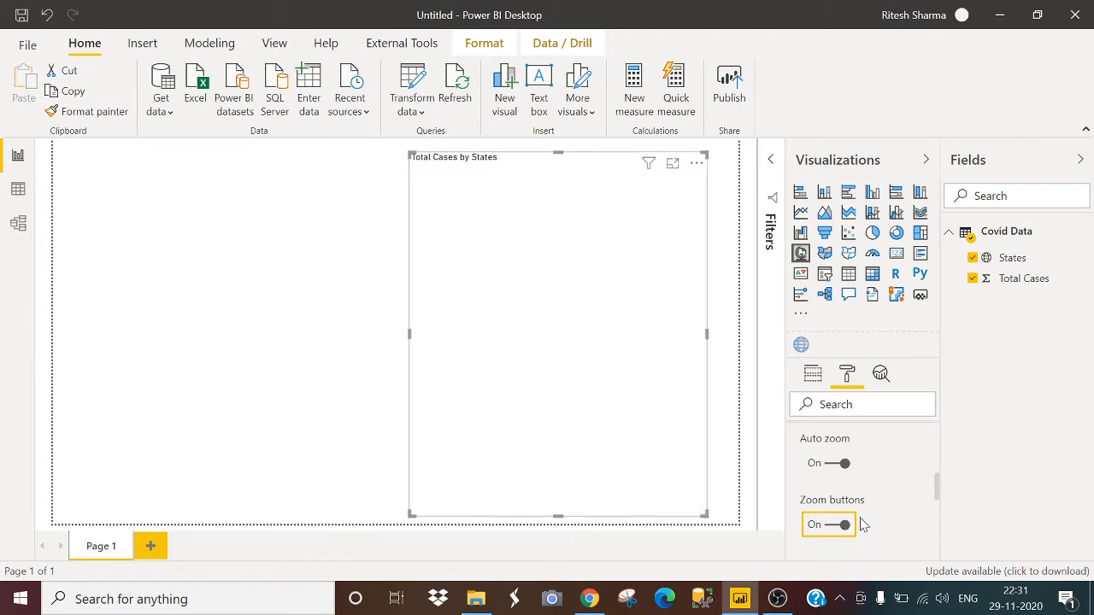
{"action": "left_click", "coordinate": [835, 468]}
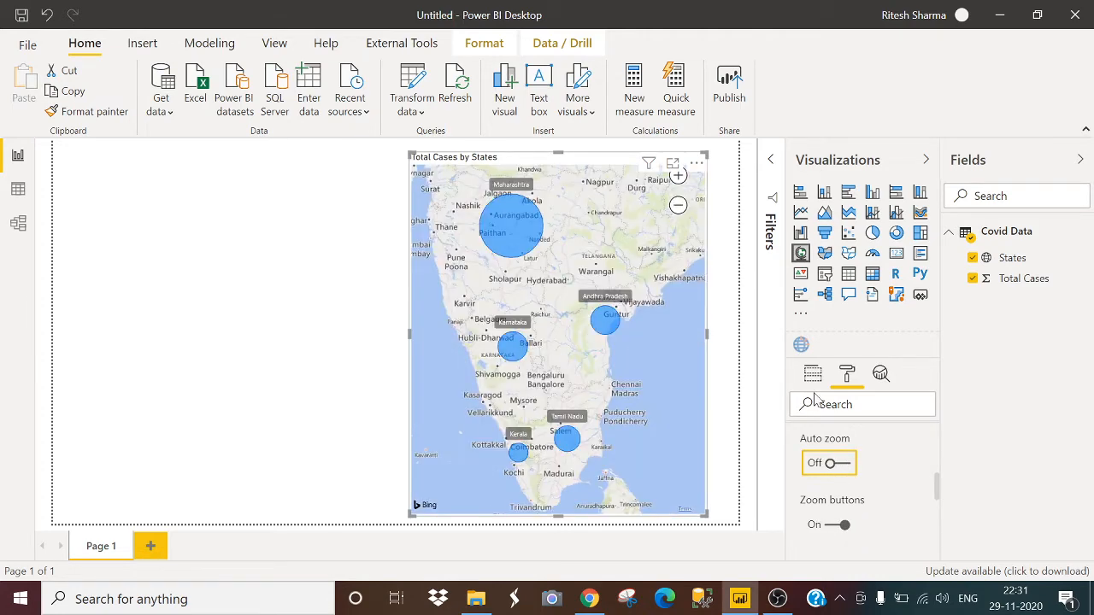
Pan and zoom out the map to frame India with all five state bubbles.
{"action": "left_click_drag", "start_coordinate": [576, 214], "coordinate": [564, 380]}
{"action": "left_click", "coordinate": [681, 212]}
{"action": "left_click", "coordinate": [679, 214]}
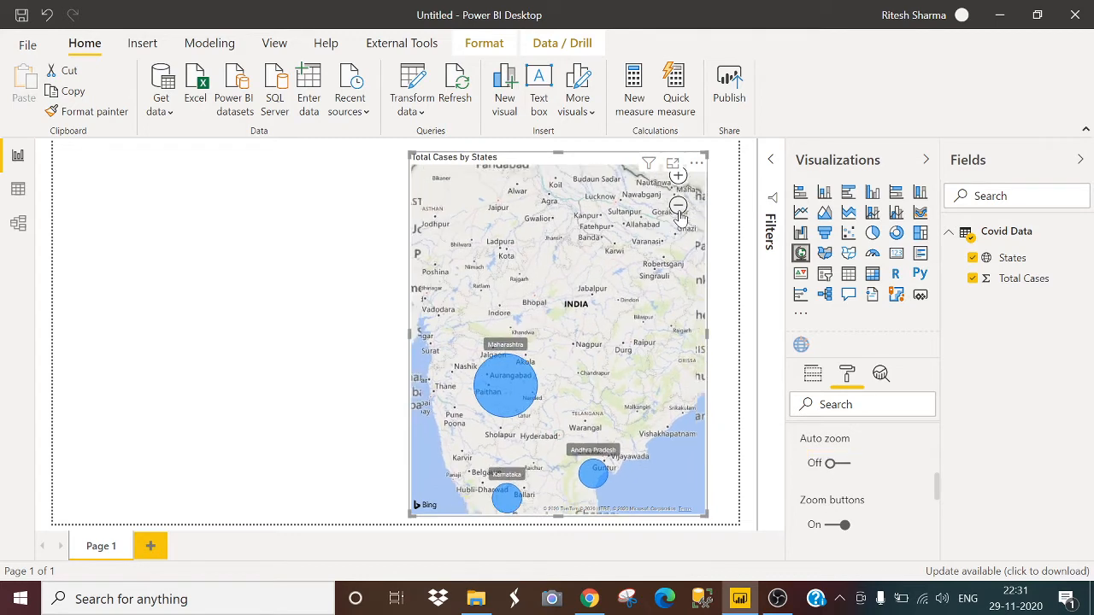
{"action": "left_click", "coordinate": [680, 213]}
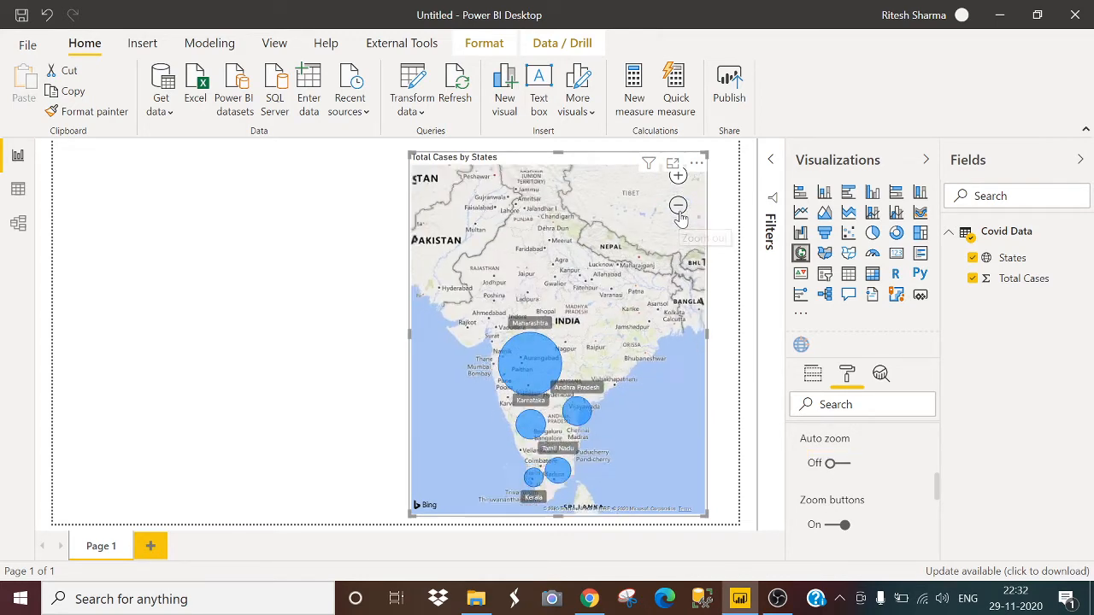
{"action": "left_click", "coordinate": [679, 177]}
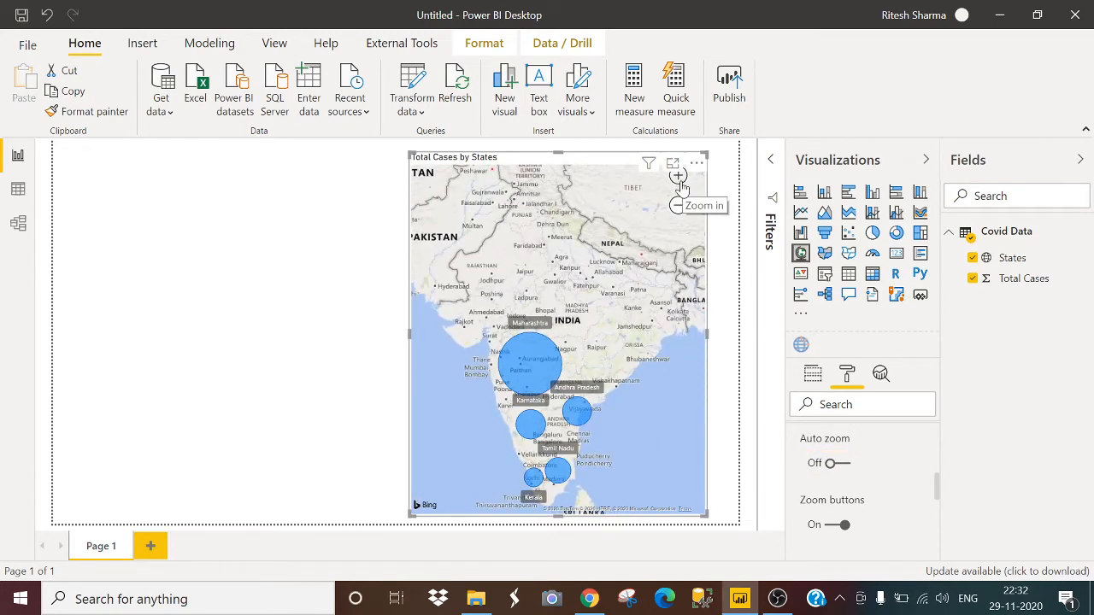
{"action": "left_click_drag", "start_coordinate": [596, 248], "coordinate": [596, 273]}
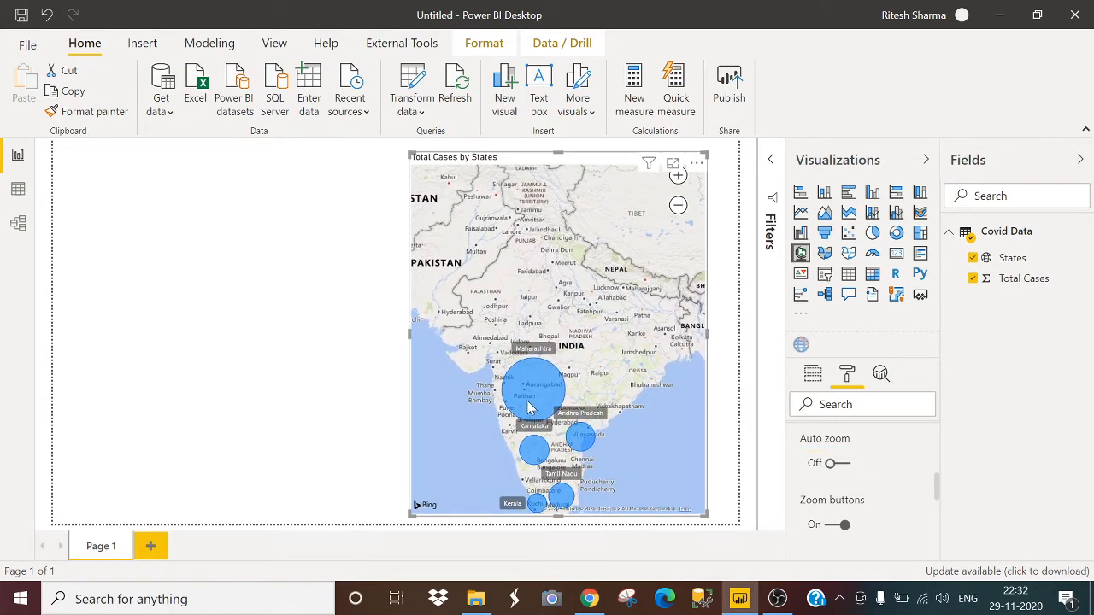
Examine the Total Cases tooltips of the state bubbles, including Andhra Pradesh, Karnataka and Kerala.
{"action": "mouse_move", "coordinate": [528, 409]}
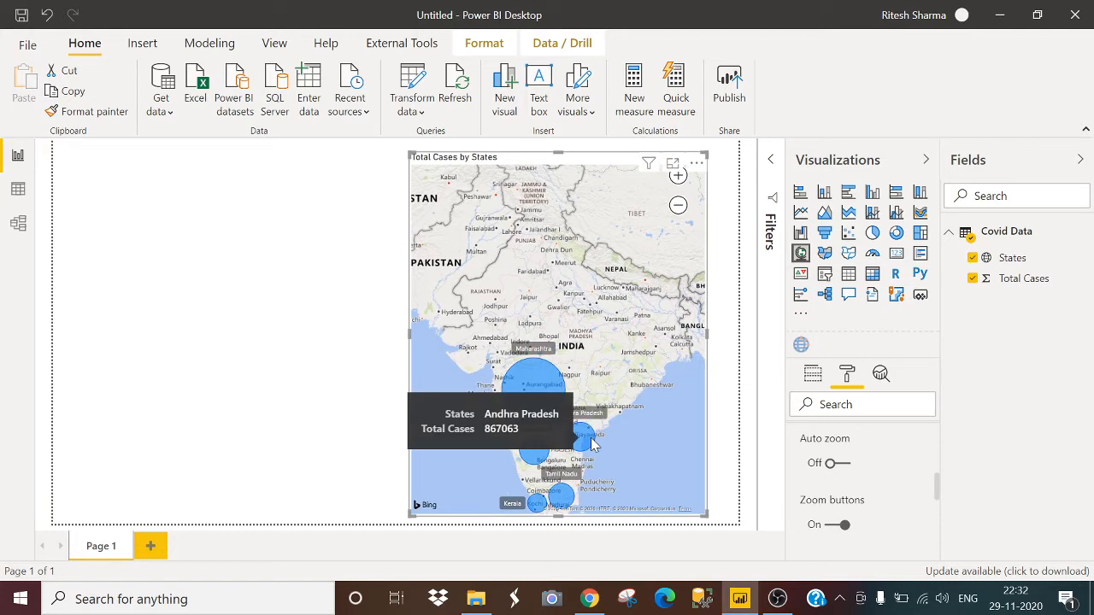
{"action": "mouse_move", "coordinate": [541, 456]}
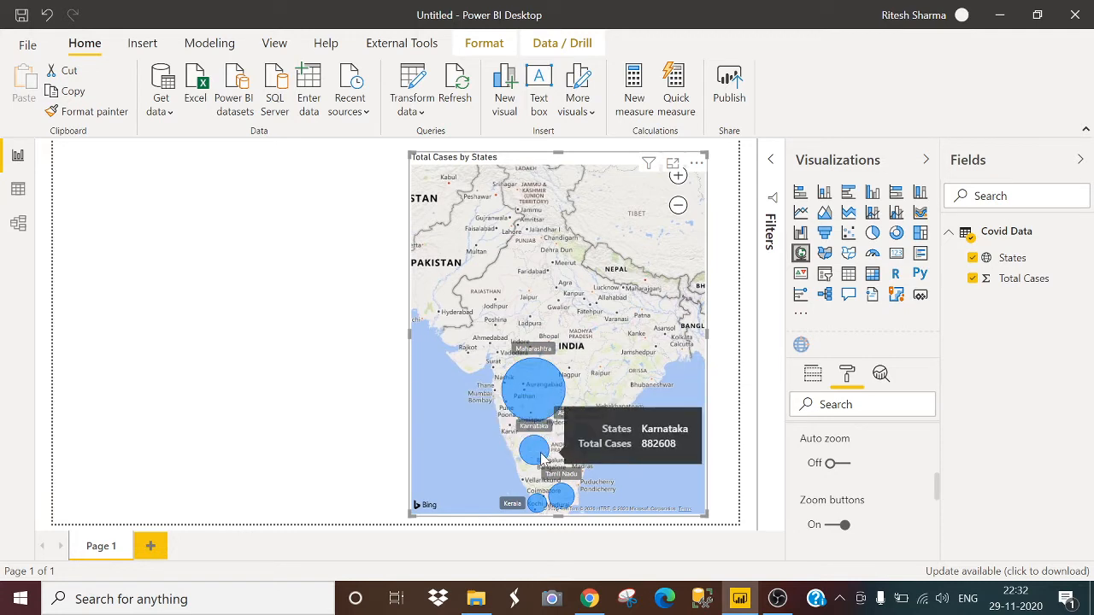
{"action": "mouse_move", "coordinate": [543, 507]}
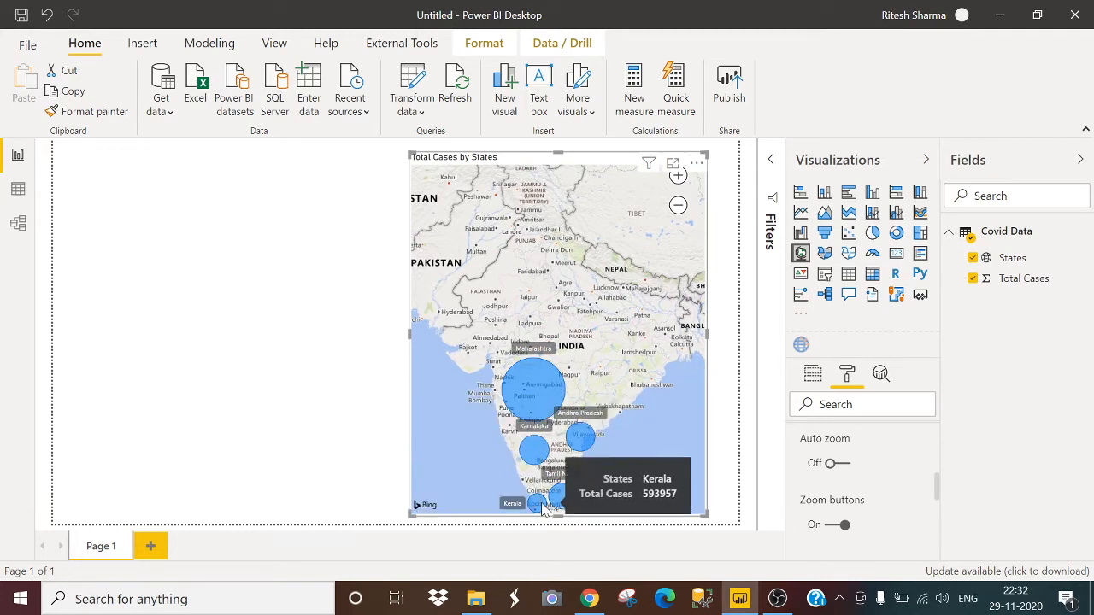
{"action": "mouse_move", "coordinate": [538, 386]}
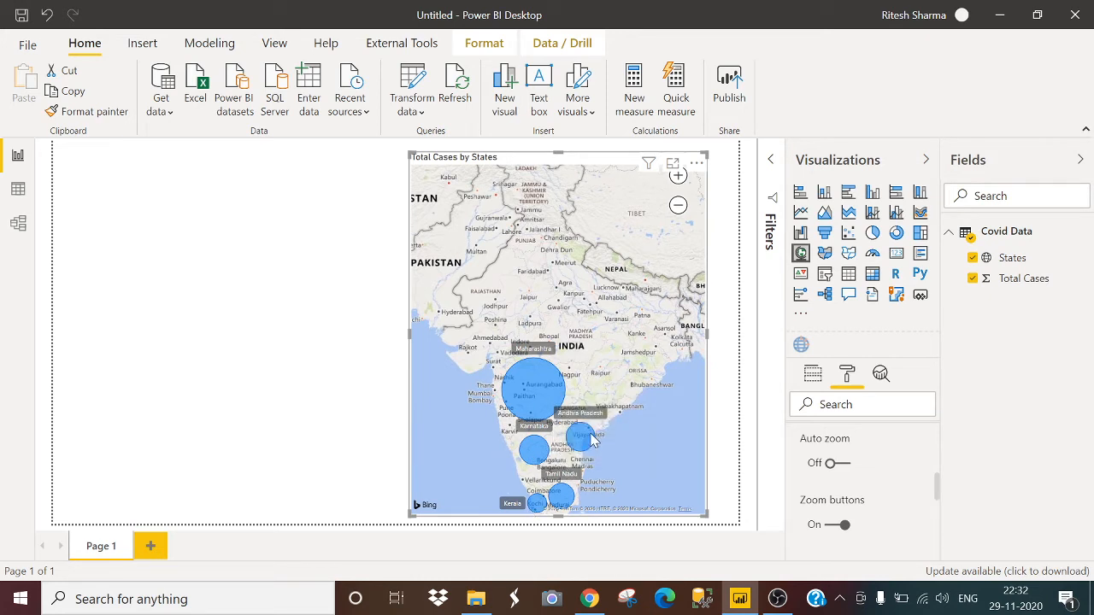
{"action": "mouse_move", "coordinate": [589, 440]}
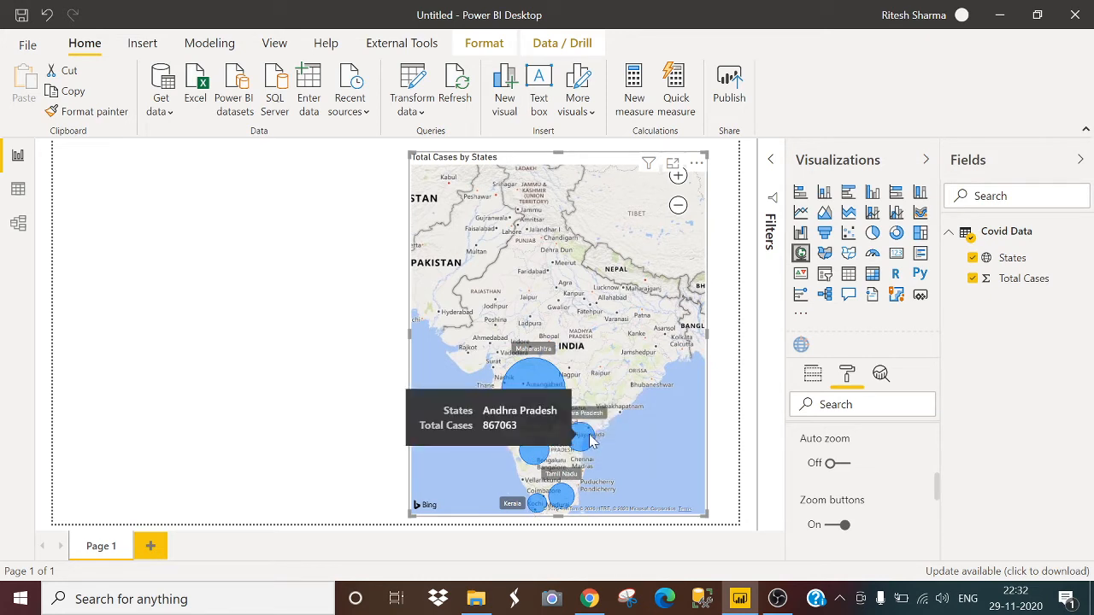
Create a calculated column named Color of States in Covid Data, beginning its formula with SWITCH(TRUE(),.
{"action": "left_click", "coordinate": [17, 191]}
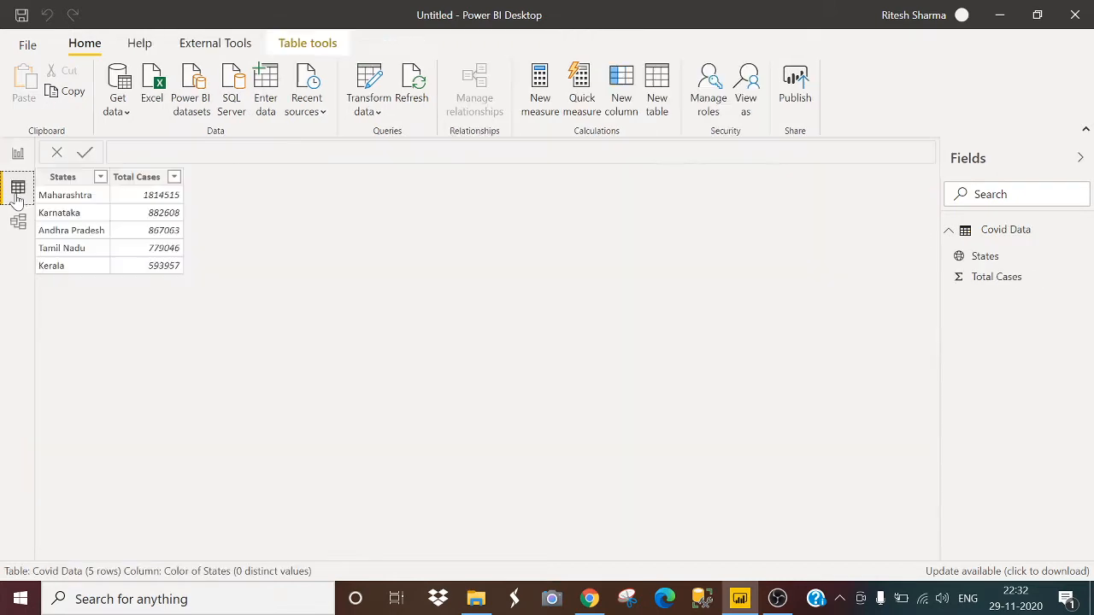
{"action": "left_click", "coordinate": [624, 101]}
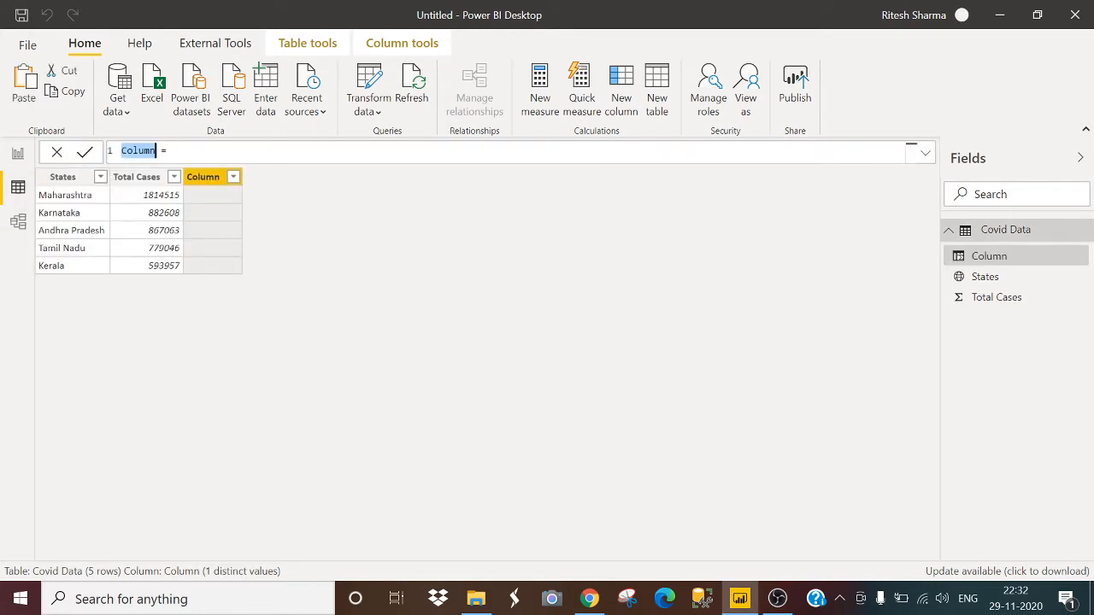
{"action": "type", "text": "Color of Sta"}
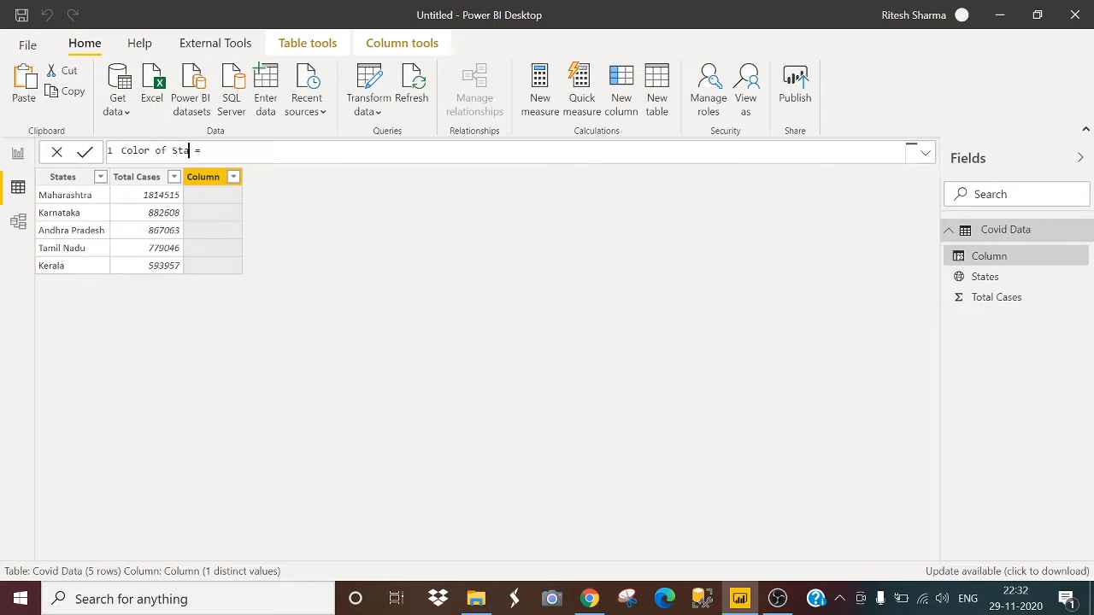
{"action": "type", "text": "tes = sw"}
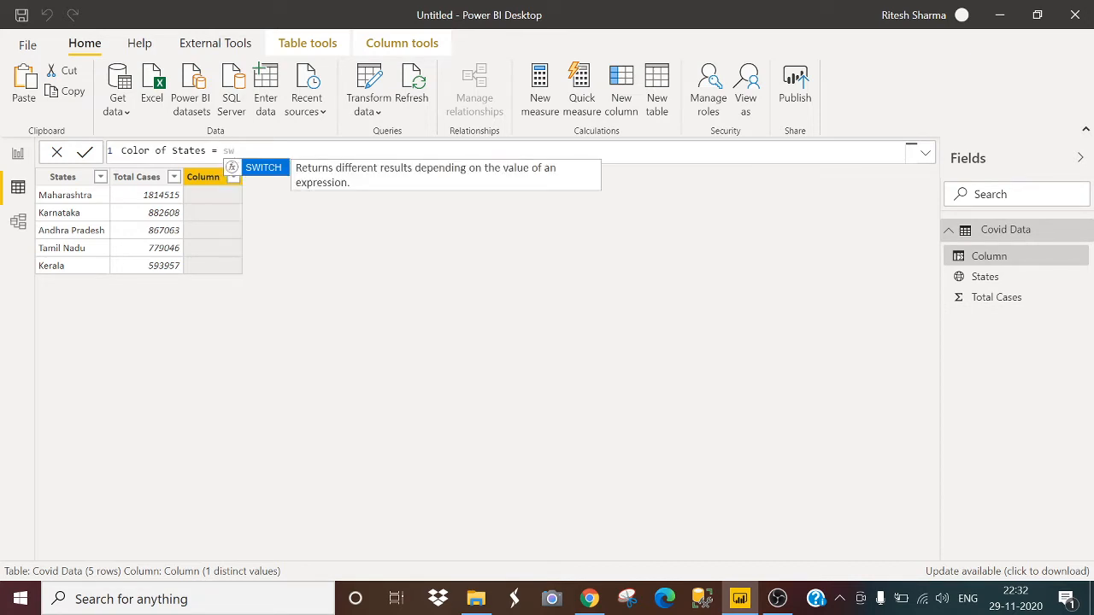
{"action": "key", "text": "Tab"}
{"action": "type", "text": "tr"}
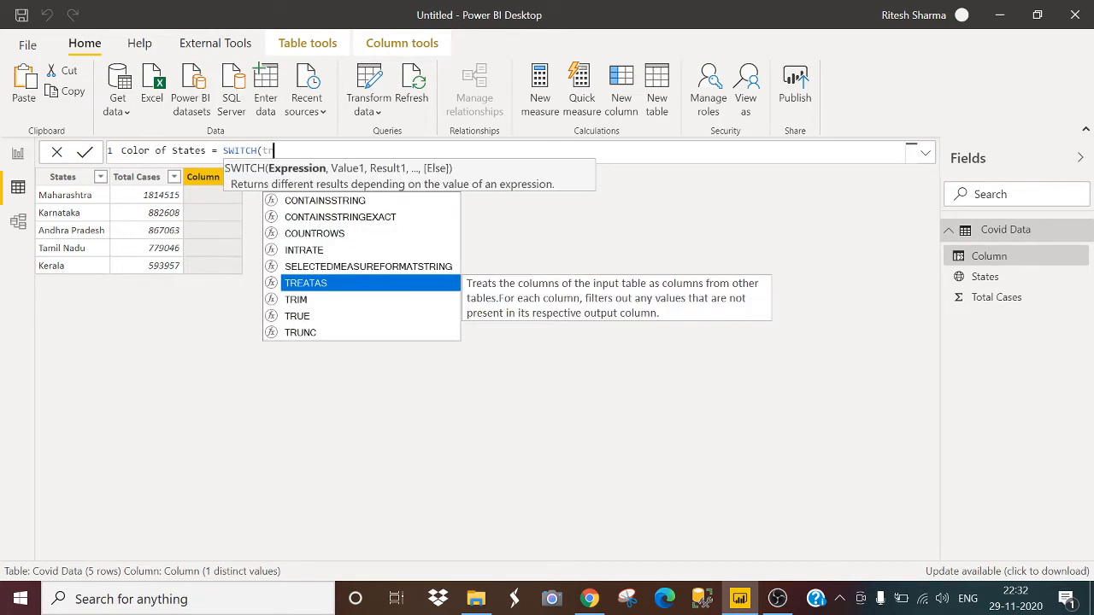
{"action": "key", "text": "Down"}
{"action": "key", "text": "Down"}
{"action": "key", "text": "Tab"}
{"action": "type", "text": ")"}
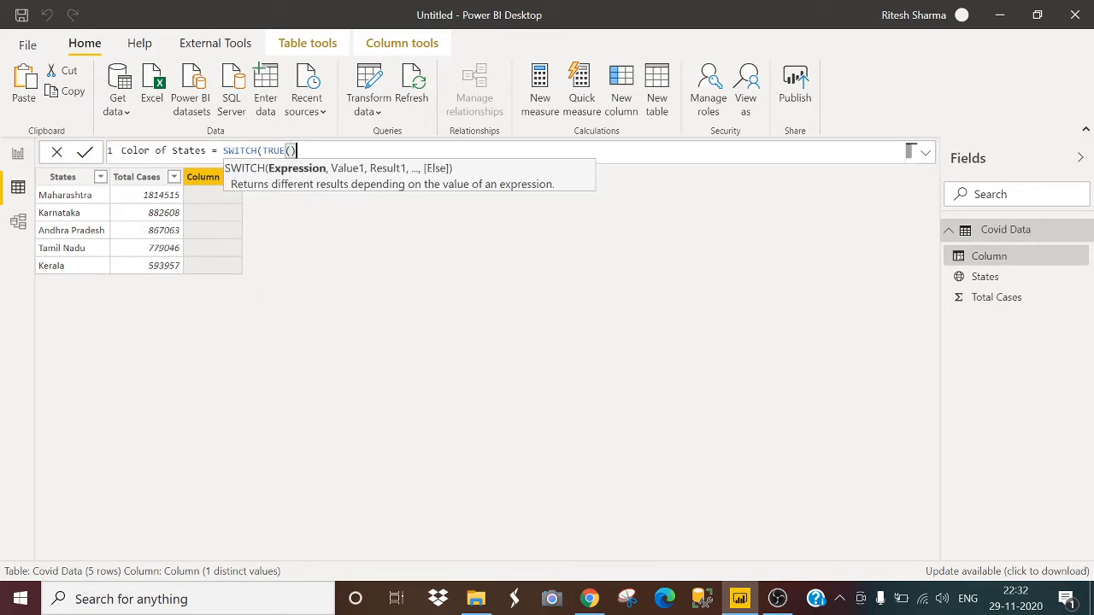
{"action": "type", "text": ","}
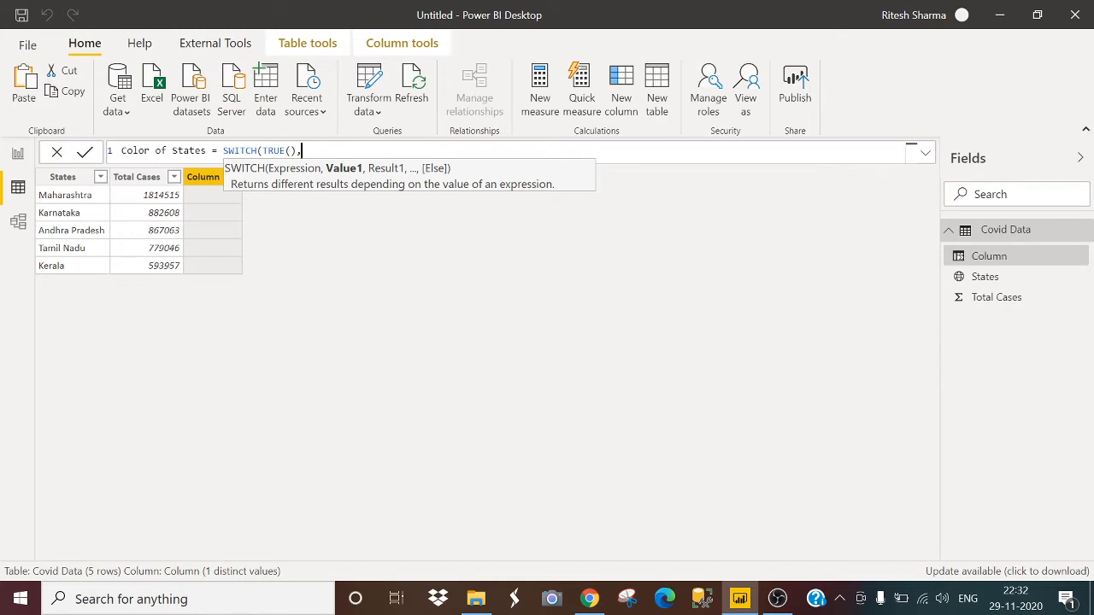
Add a condition to the SWITCH formula that returns "Red" when 'Covid Data'[States] equals "Maharashtra".
{"action": "type", "text": "sta"}
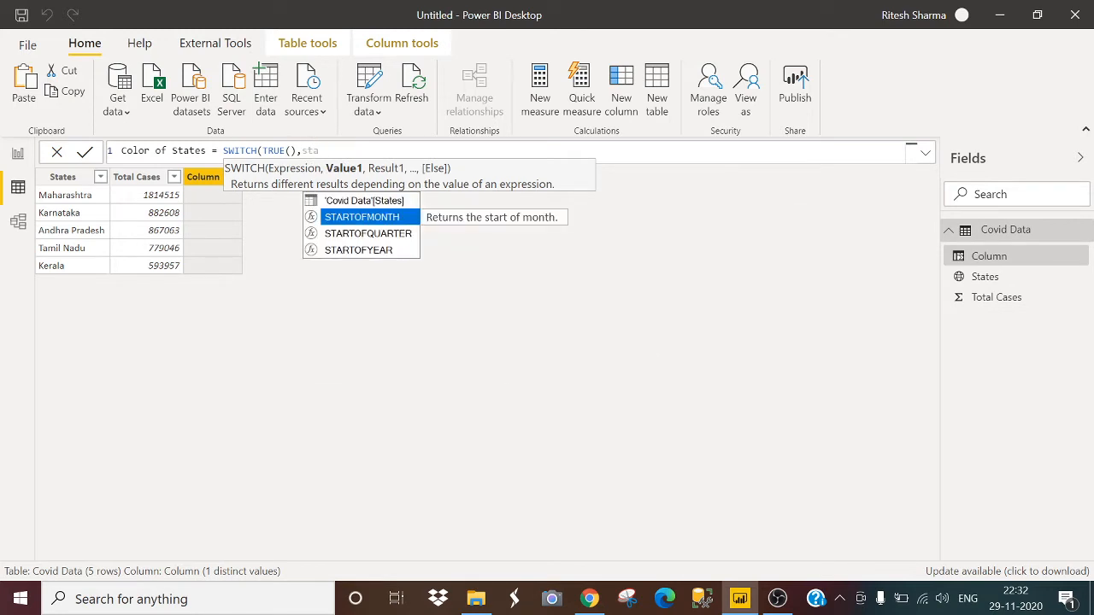
{"action": "key", "text": "Up"}
{"action": "key", "text": "Tab"}
{"action": "type", "text": "="}
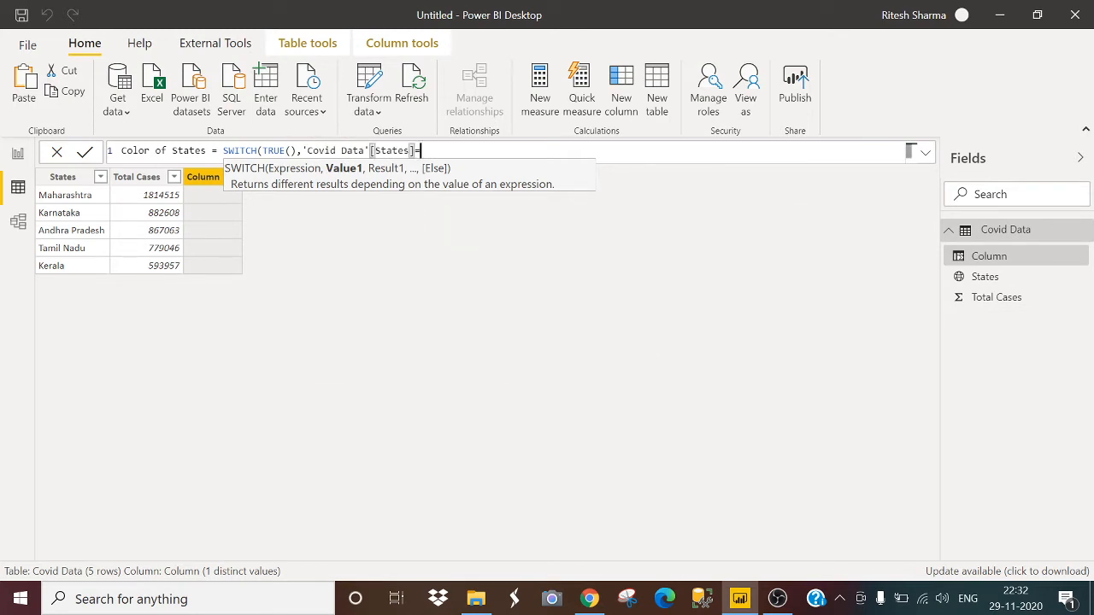
{"action": "type", "text": "\"Maharashtra"}
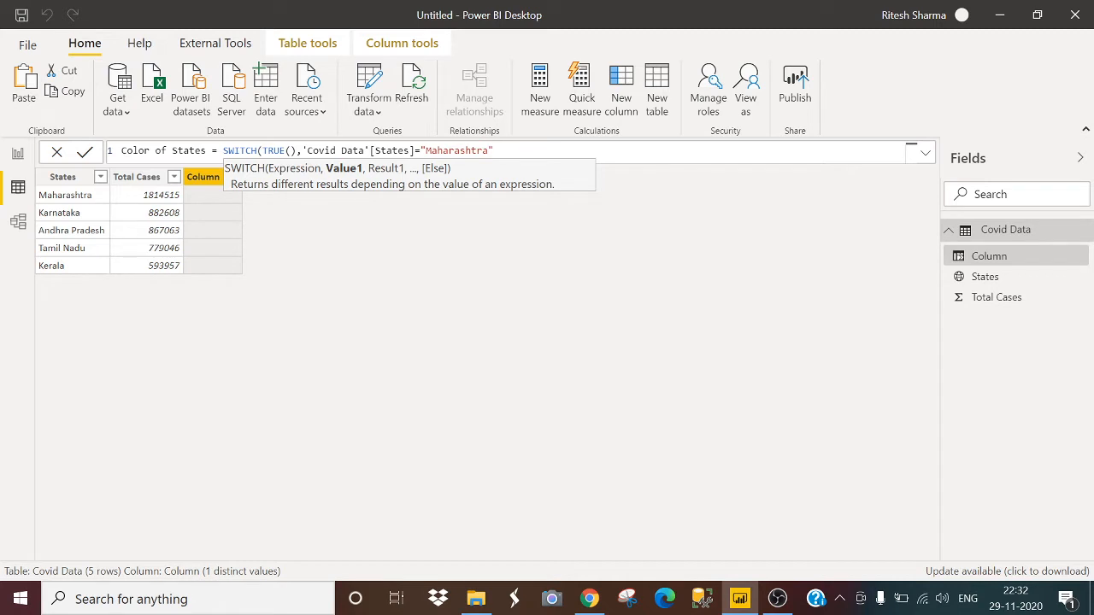
{"action": "type", "text": "\",\"Red\","}
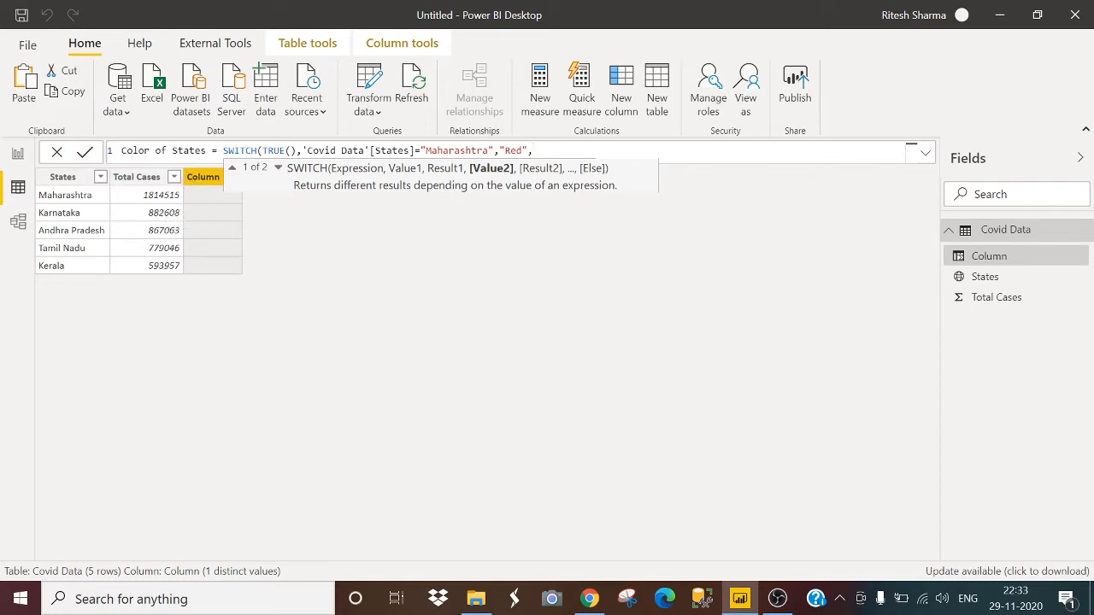
Add a condition to the SWITCH formula that returns "Orange" when 'Covid Data'[States] equals "Karnataka".
{"action": "type", "text": "sa"}
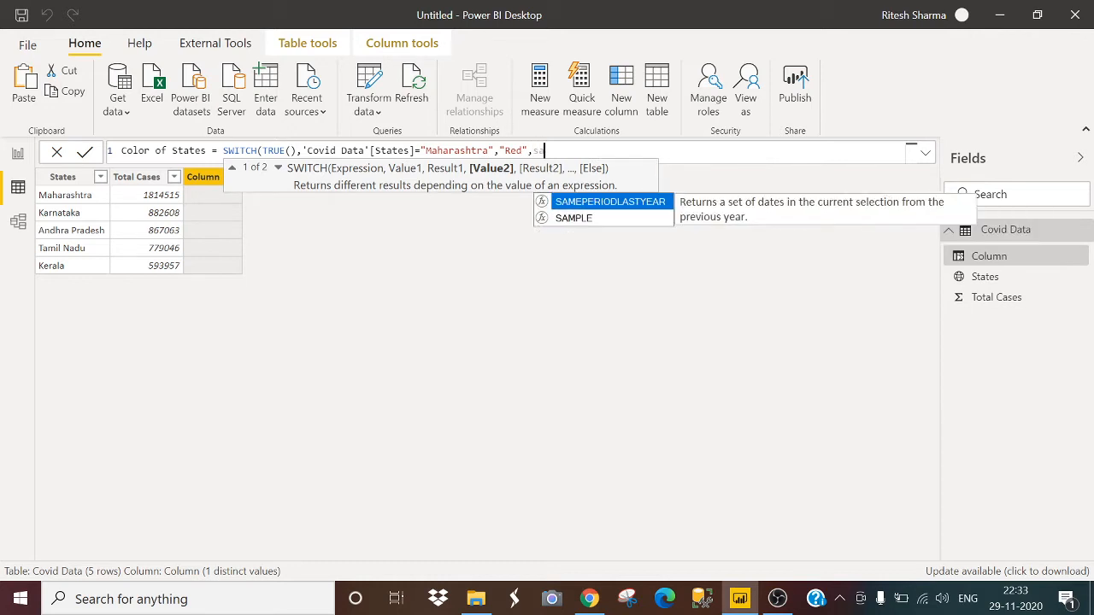
{"action": "key", "text": "BackSpace"}
{"action": "type", "text": "t"}
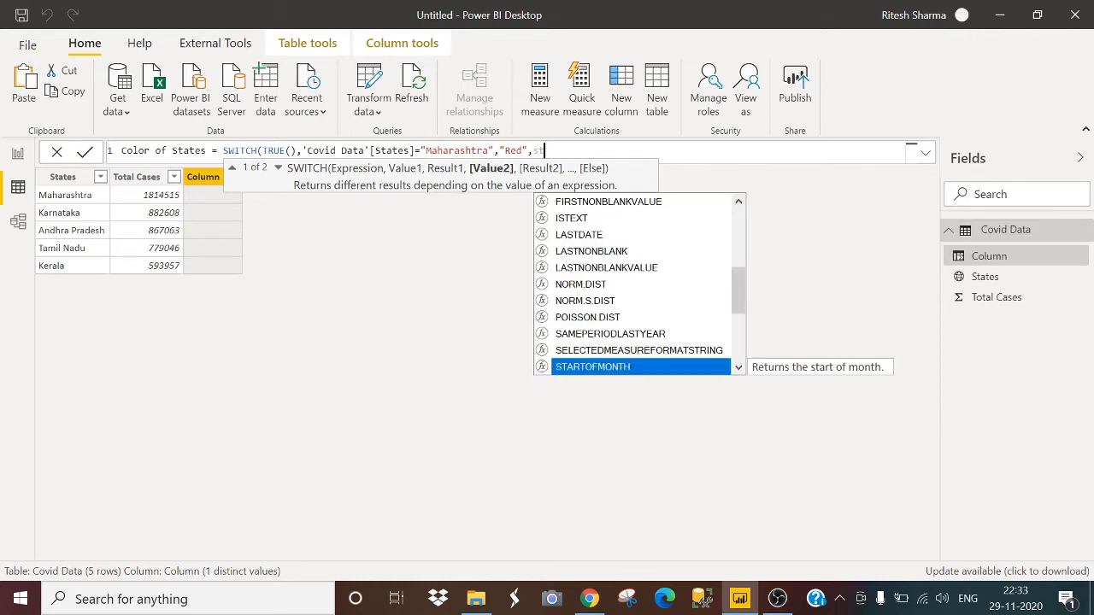
{"action": "type", "text": "a"}
{"action": "key", "text": "Up"}
{"action": "key", "text": "Tab"}
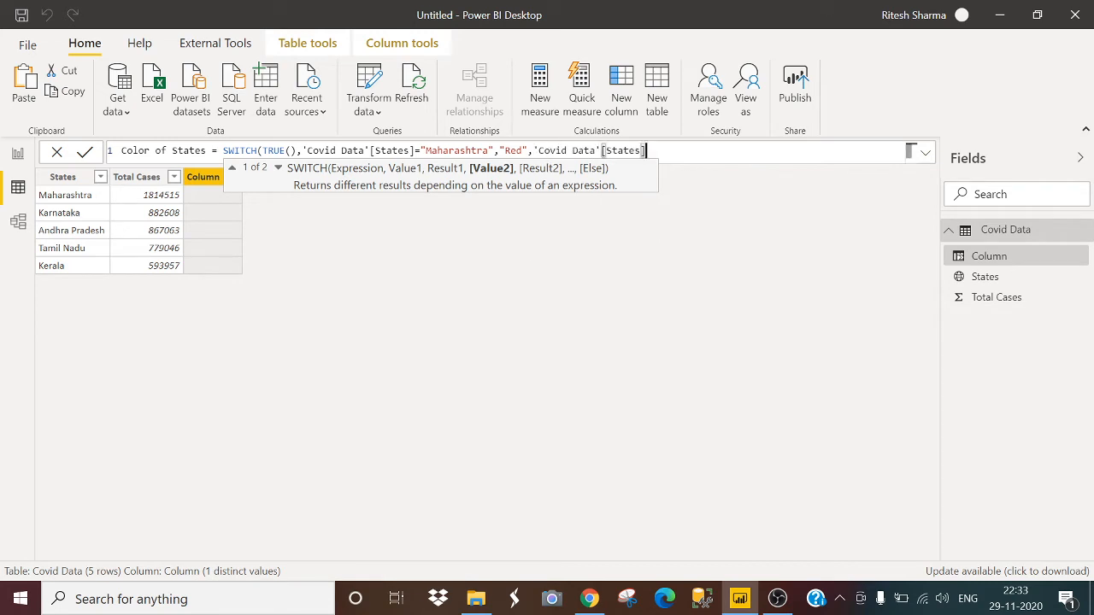
{"action": "key", "text": "BackSpace"}
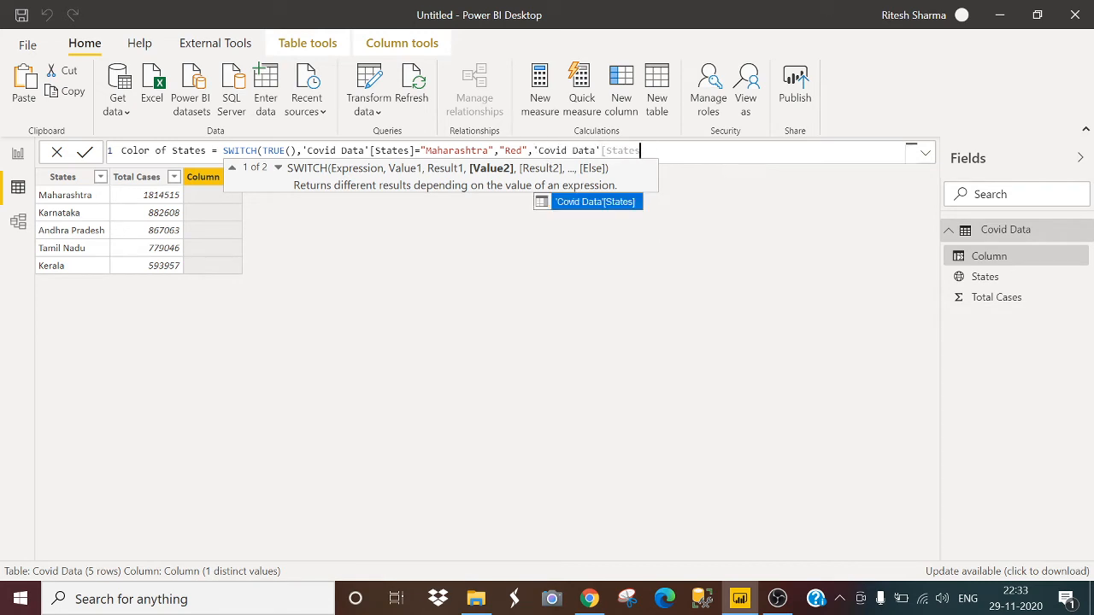
{"action": "type", "text": "]=\"K"}
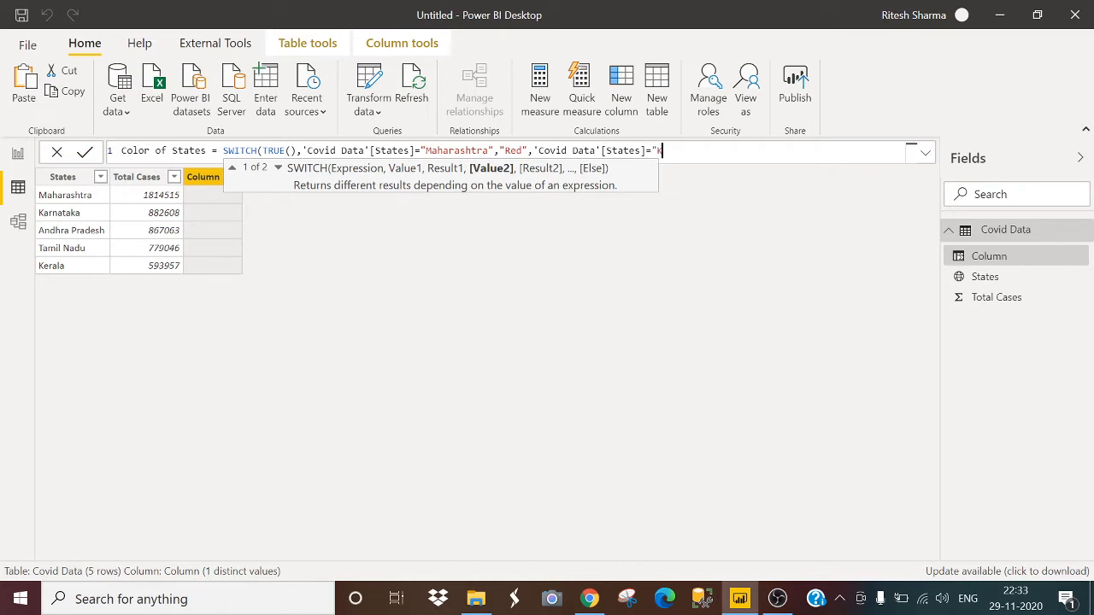
{"action": "type", "text": "arnataka\","}
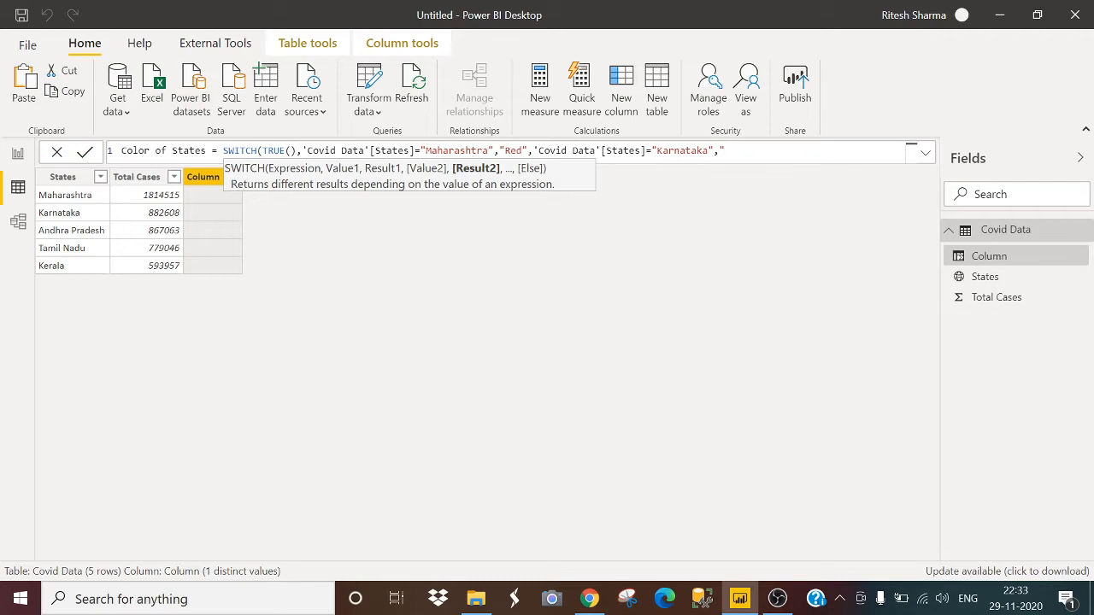
{"action": "type", "text": "\"Orange\","}
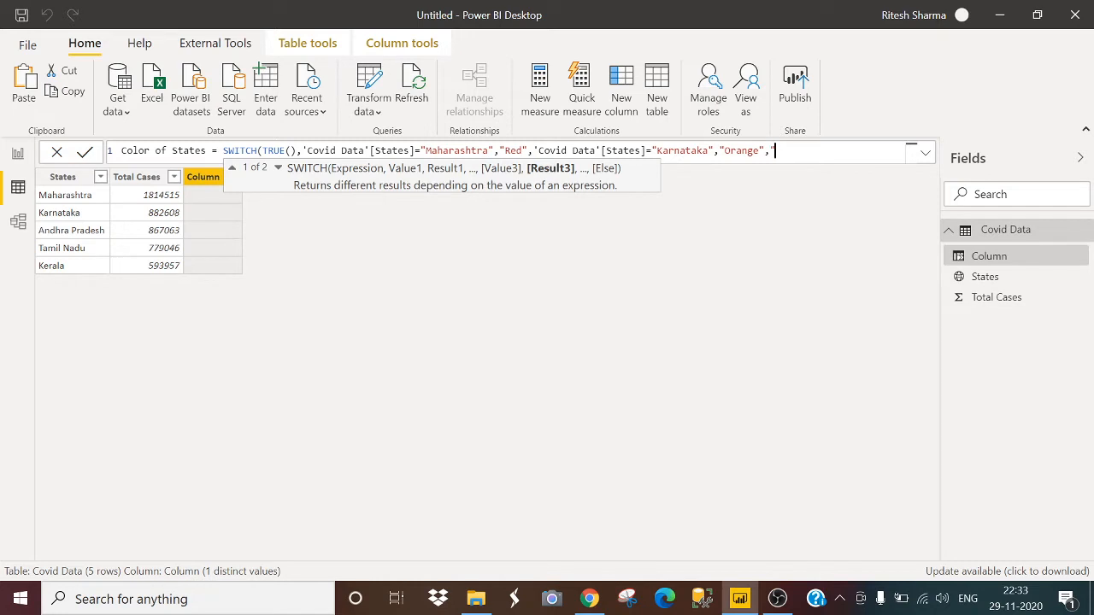
Complete the SWITCH formula with "Yellow" for 'Covid Data'[States] equal to "Andhra Pradesh" and "Blue" as the fallback, and commit the column.
{"action": "type", "text": "sta"}
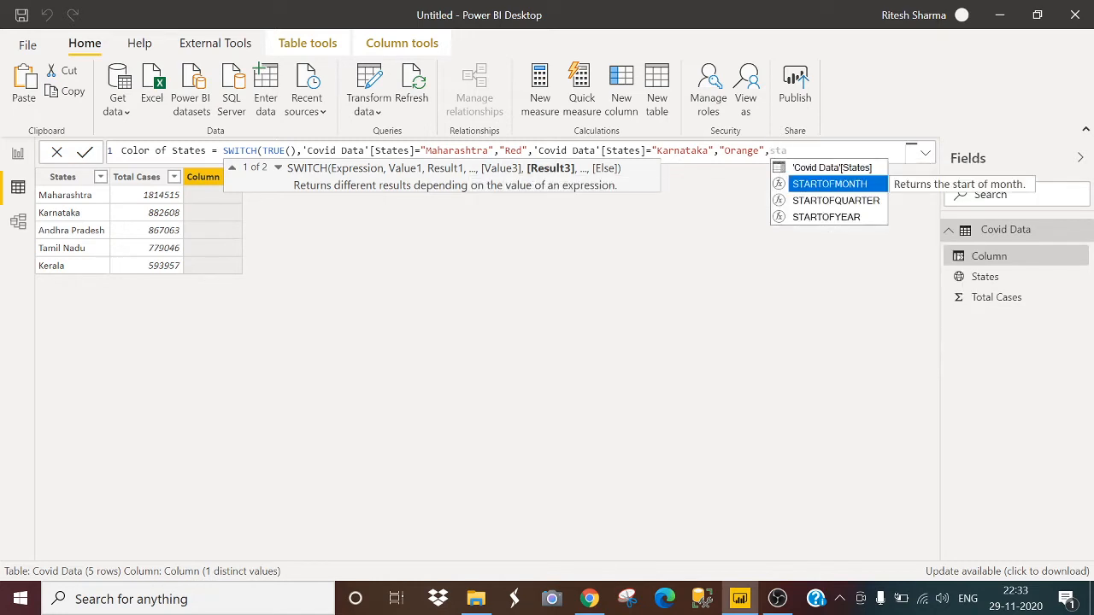
{"action": "key", "text": "Up"}
{"action": "key", "text": "Tab"}
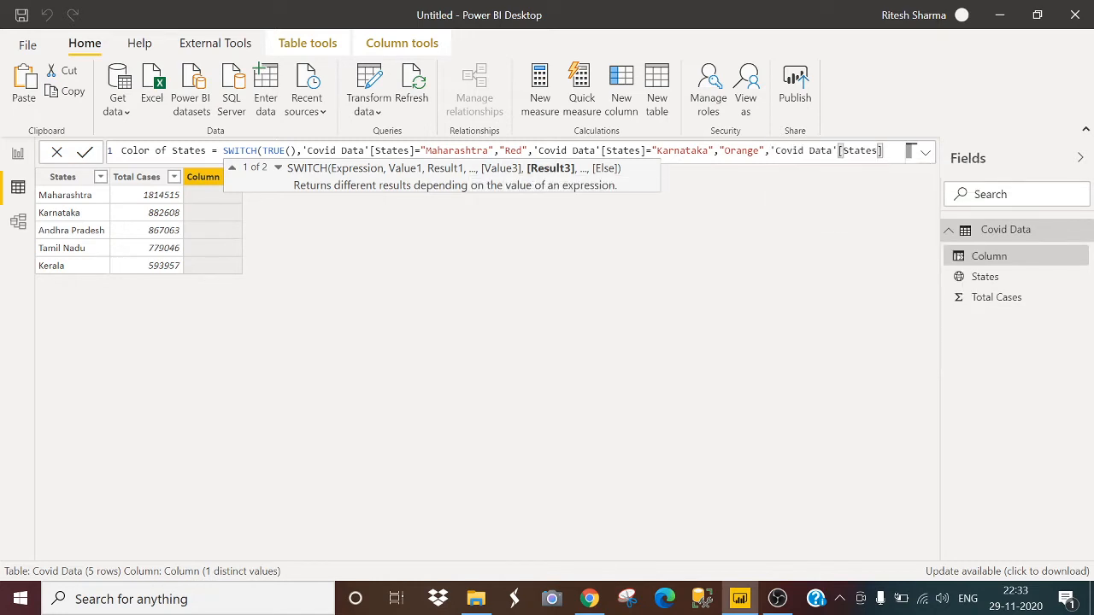
{"action": "type", "text": "=\"Andhra"}
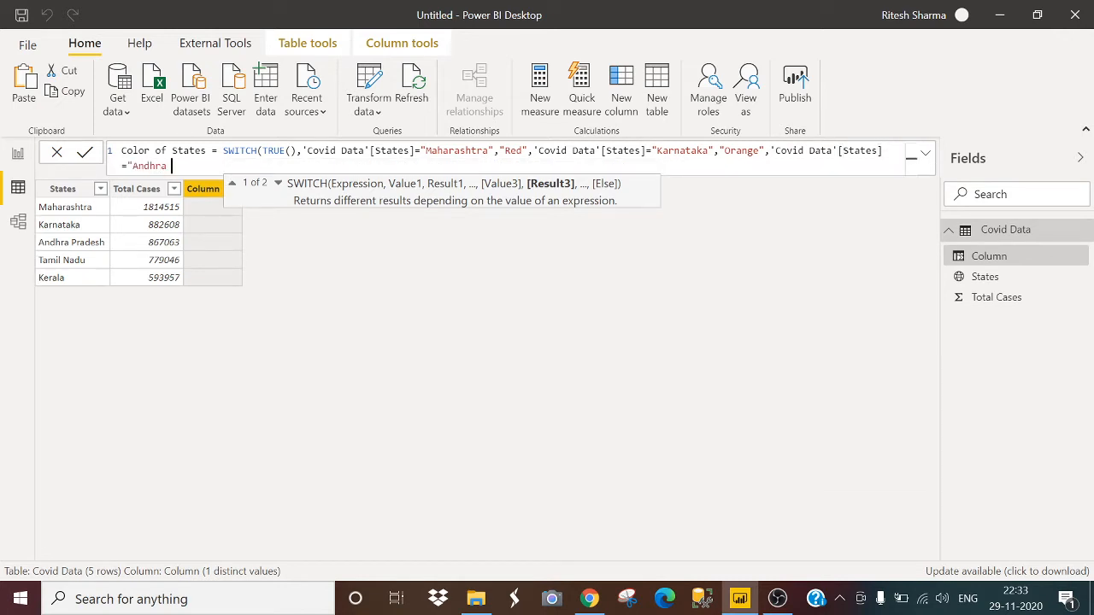
{"action": "type", "text": " Pradesh\",\"Ye"}
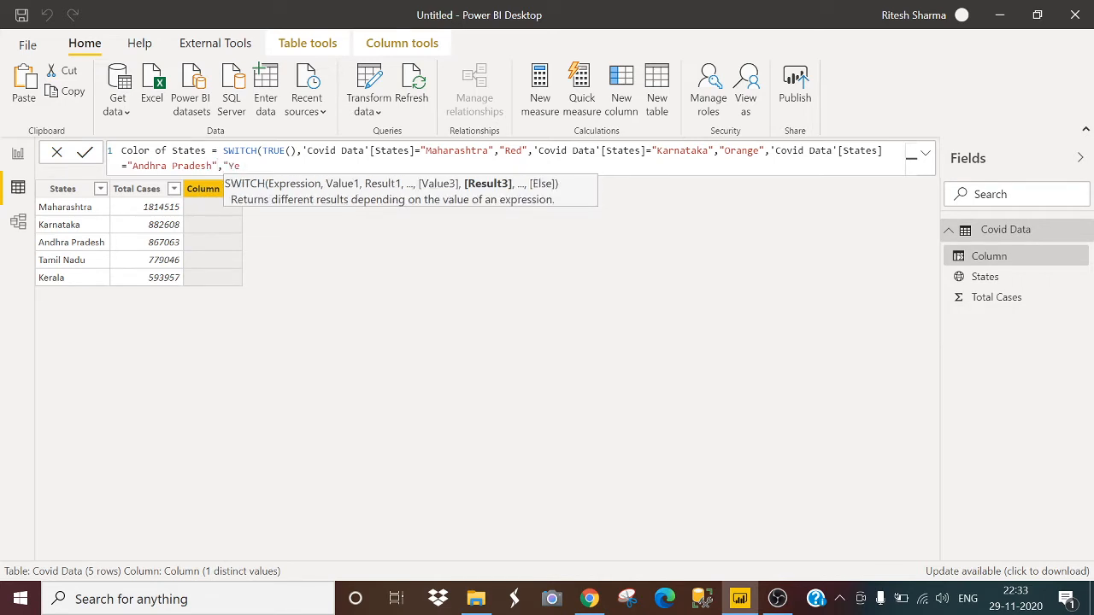
{"action": "type", "text": "llow\",\""}
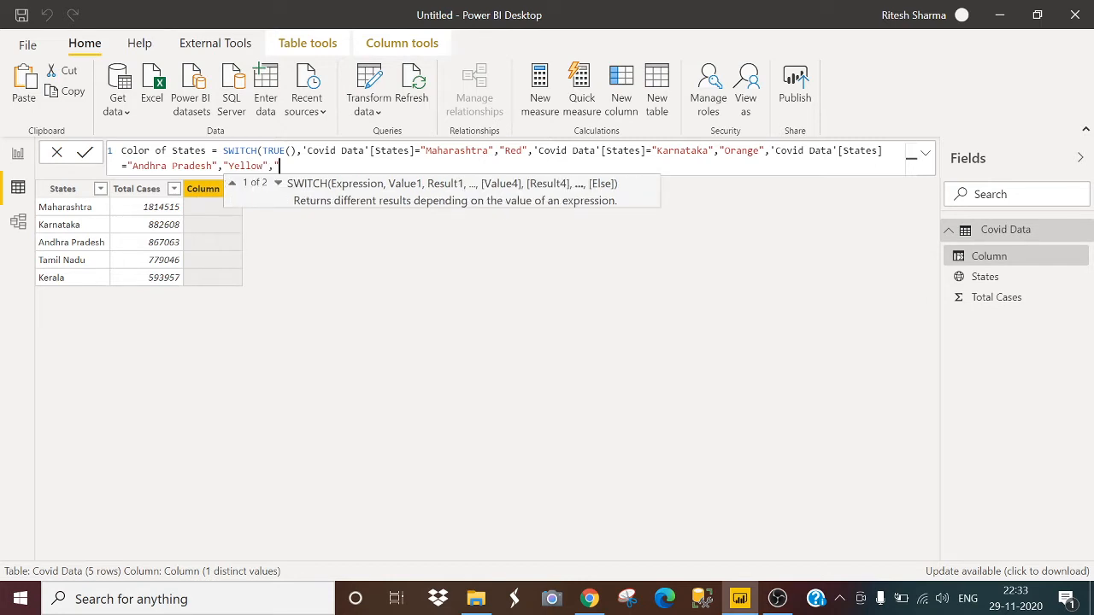
{"action": "type", "text": "Blue\")"}
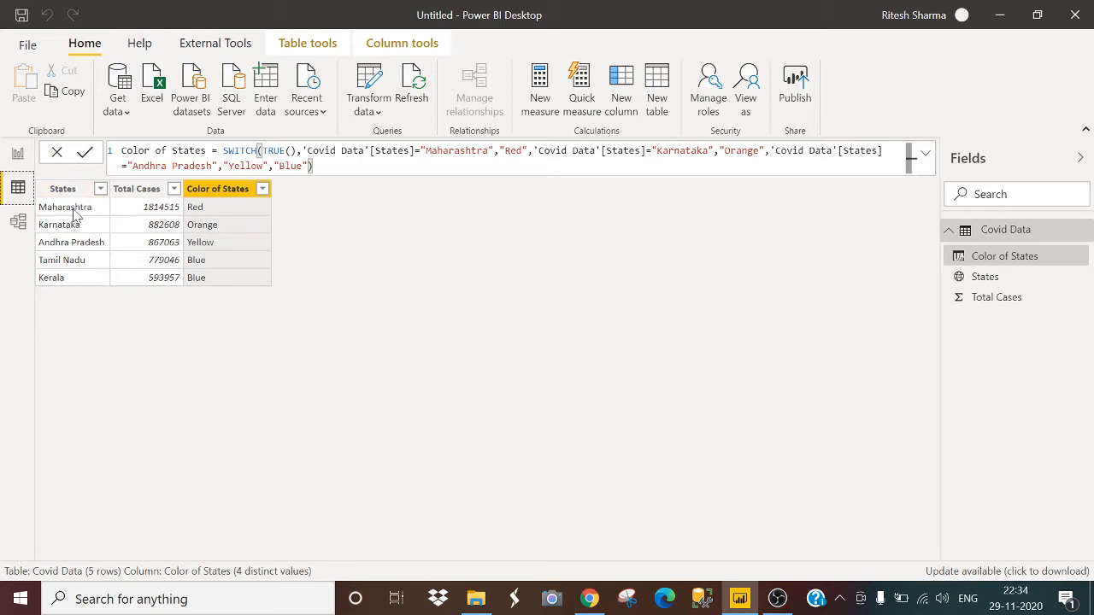
Conditionally format the report map's default data color by field value, based on the Color of States column with First summarization.
{"action": "left_click", "coordinate": [18, 154]}
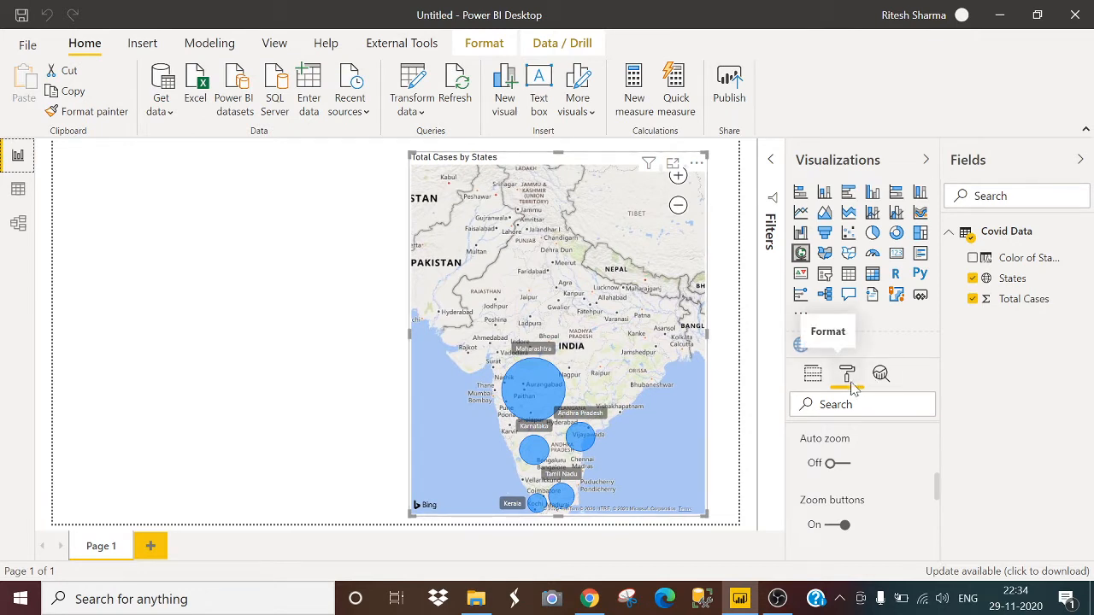
{"action": "scroll", "coordinate": [863, 474], "scroll_direction": "down", "scroll_amount": 3}
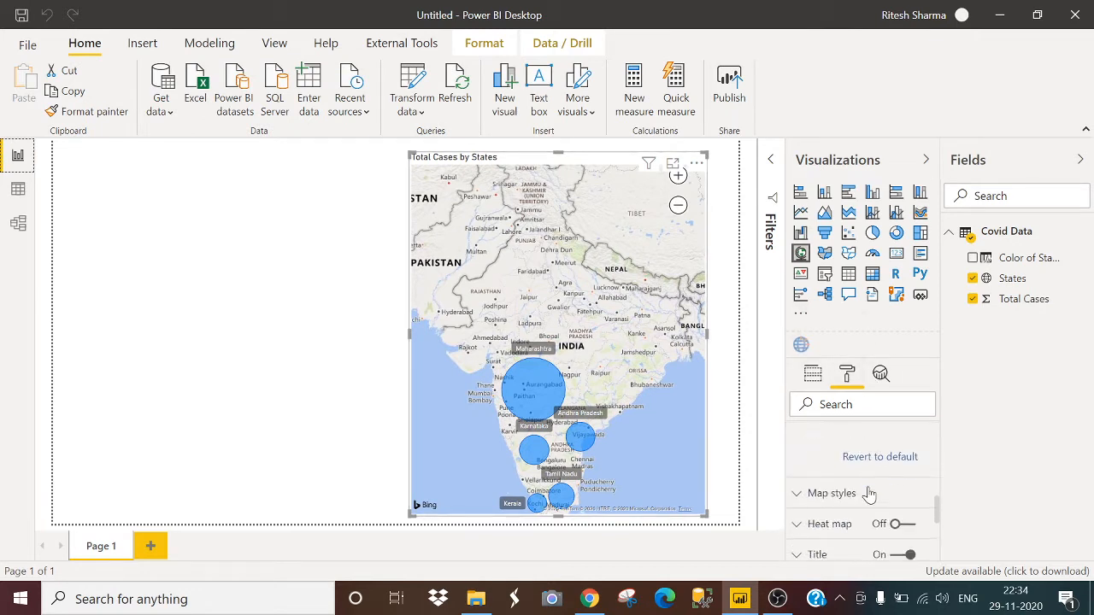
{"action": "scroll", "coordinate": [867, 493], "scroll_direction": "down", "scroll_amount": 3}
{"action": "scroll", "coordinate": [863, 494], "scroll_direction": "up", "scroll_amount": 2}
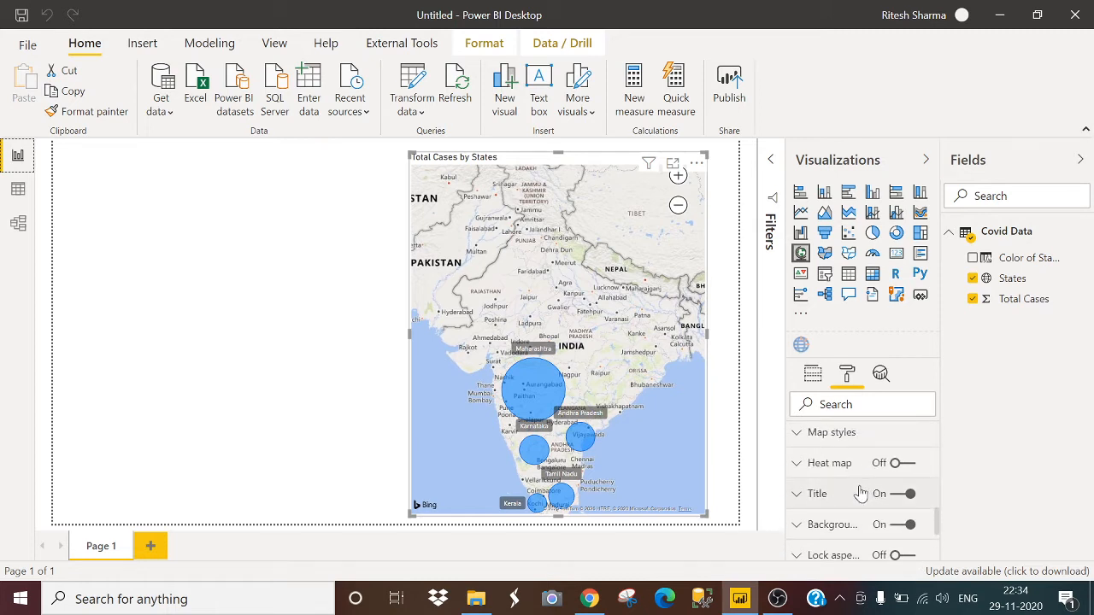
{"action": "scroll", "coordinate": [860, 493], "scroll_direction": "down", "scroll_amount": 2}
{"action": "scroll", "coordinate": [859, 491], "scroll_direction": "up", "scroll_amount": 4}
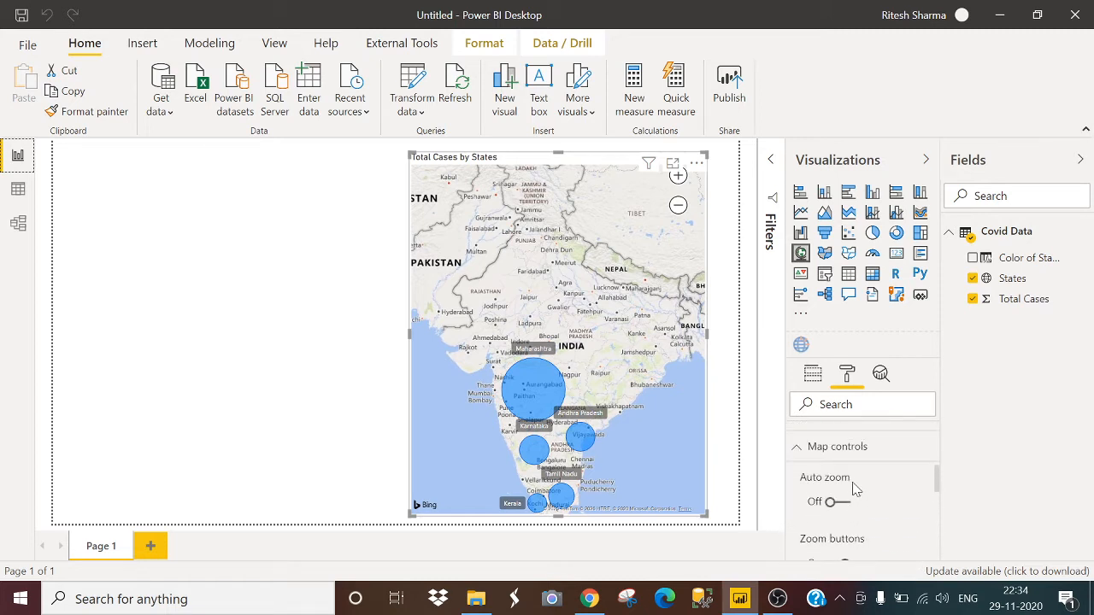
{"action": "scroll", "coordinate": [855, 487], "scroll_direction": "up", "scroll_amount": 5}
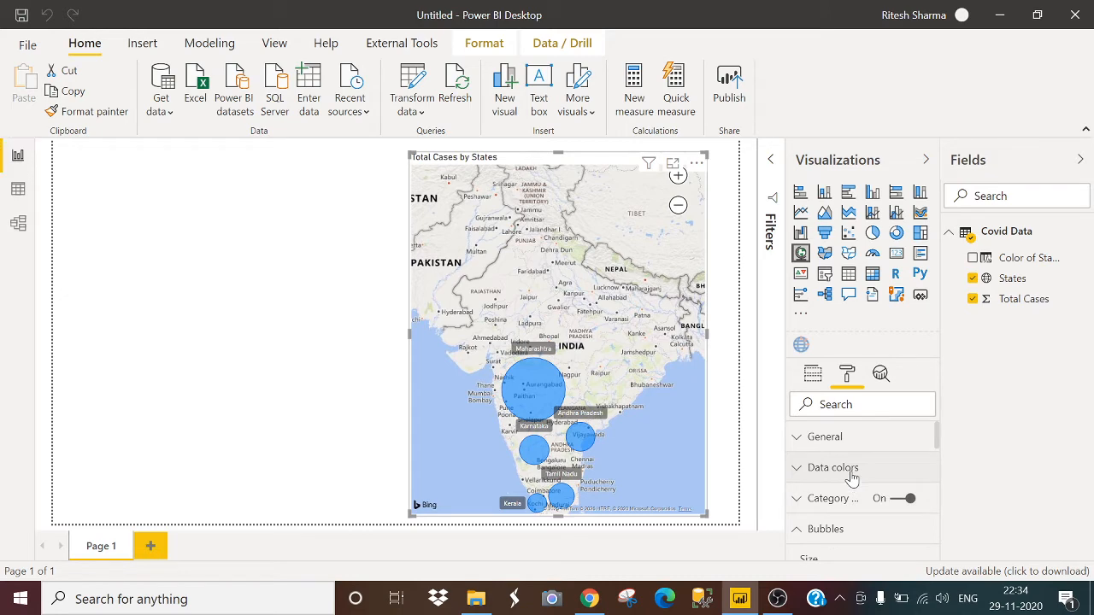
{"action": "left_click", "coordinate": [853, 468]}
{"action": "scroll", "coordinate": [852, 487], "scroll_direction": "down", "scroll_amount": 2}
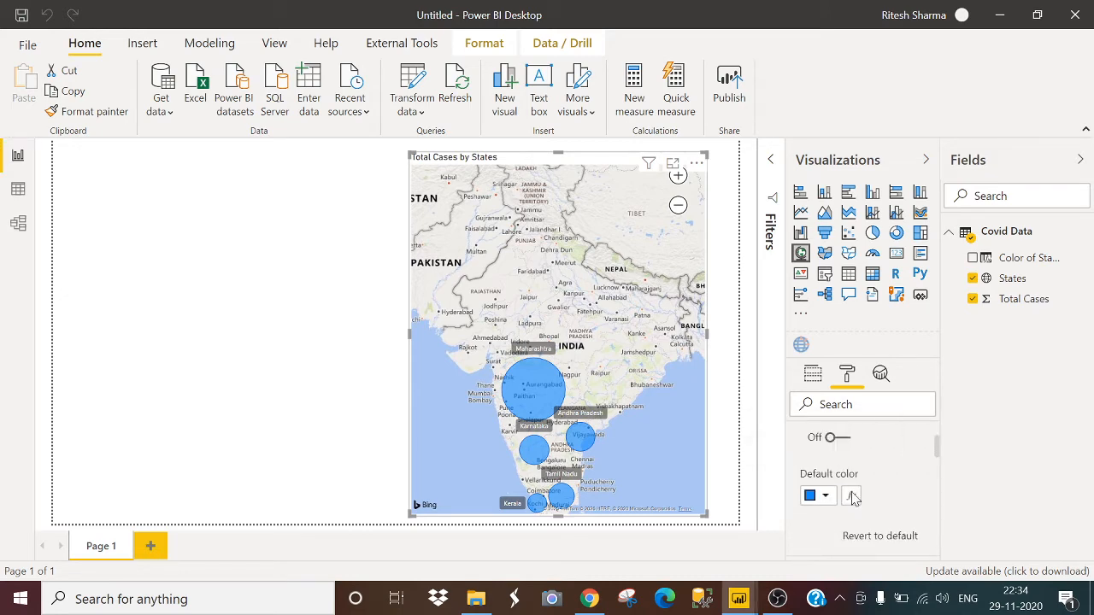
{"action": "left_click", "coordinate": [852, 497]}
{"action": "left_click", "coordinate": [346, 113]}
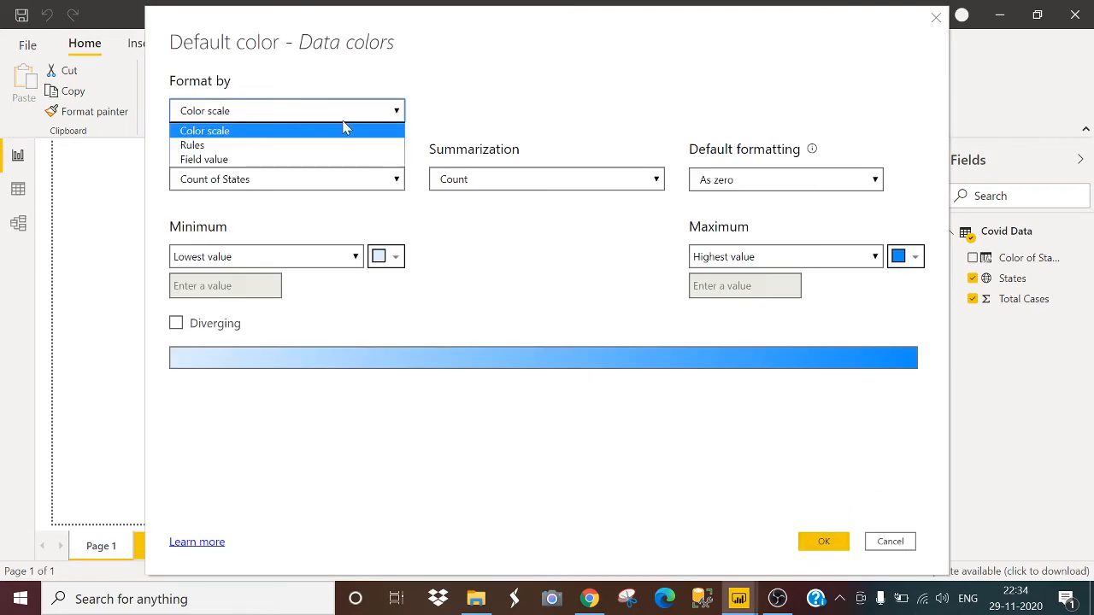
{"action": "left_click", "coordinate": [319, 162]}
{"action": "left_click", "coordinate": [312, 181]}
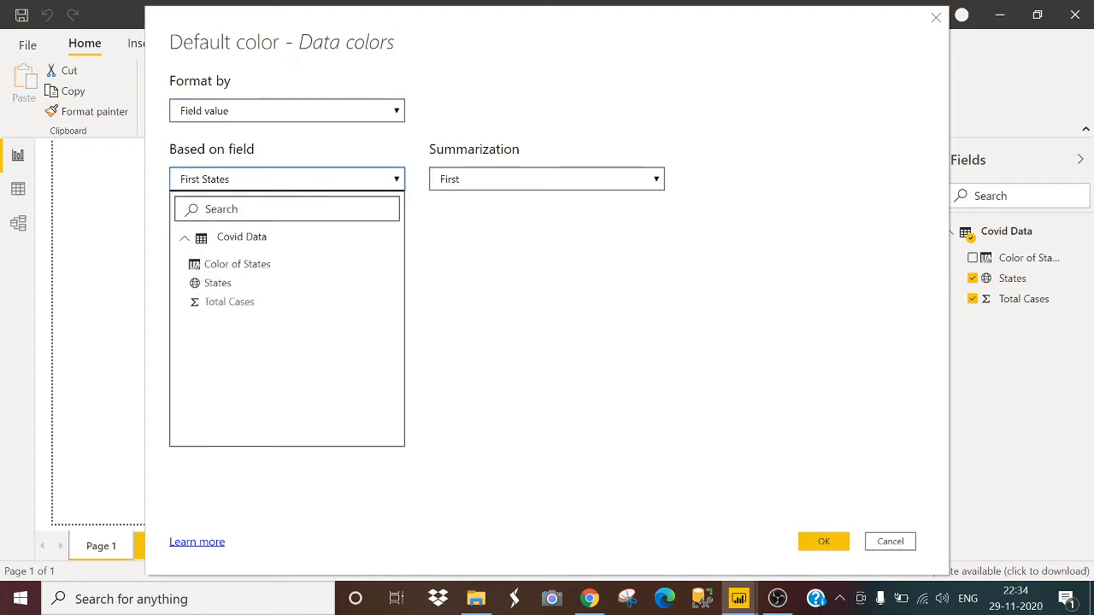
{"action": "left_click", "coordinate": [252, 265]}
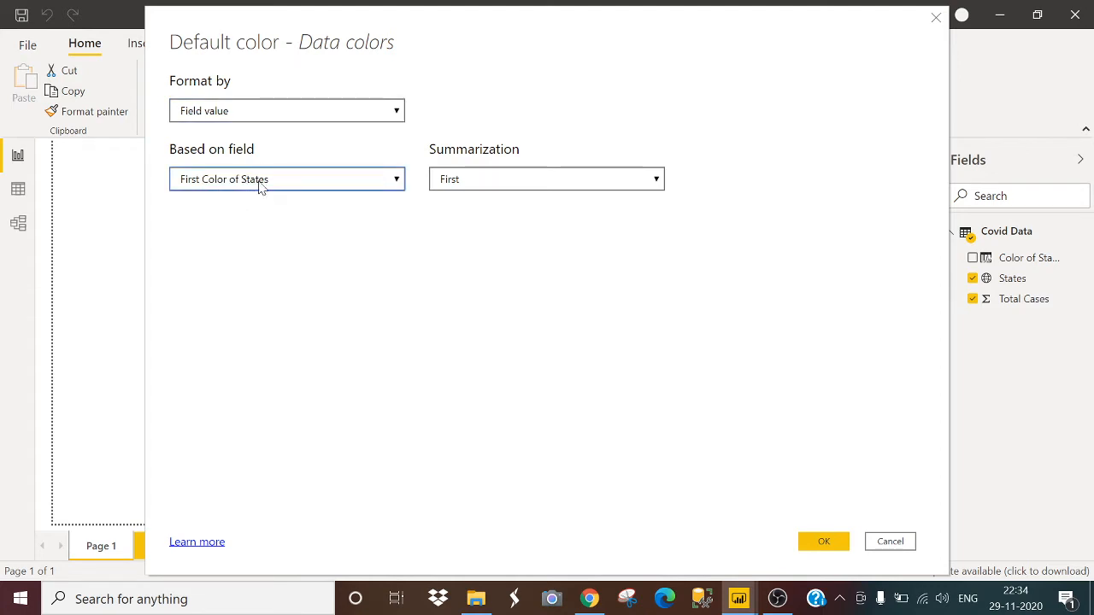
{"action": "left_click", "coordinate": [824, 542]}
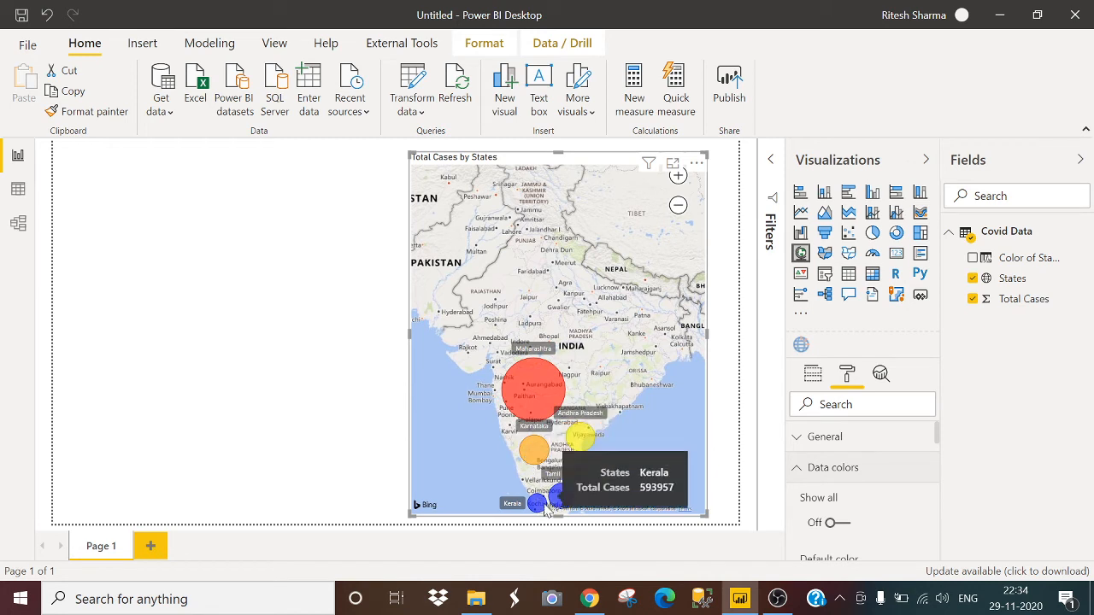
Add a slicer on the States field in the empty area beside the map and shrink it to a compact box.
{"action": "left_click", "coordinate": [156, 184]}
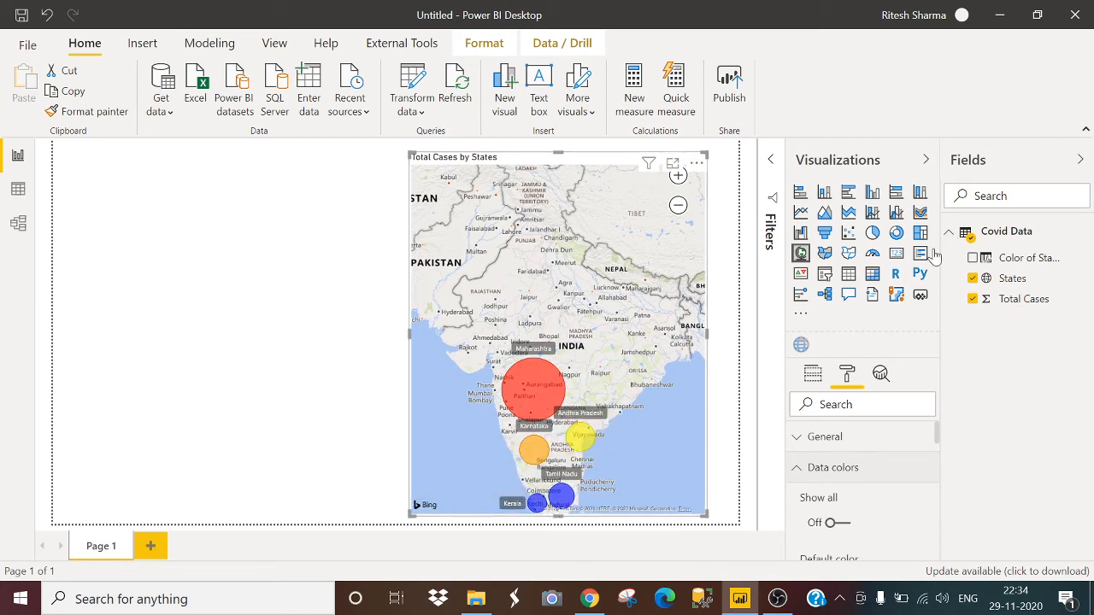
{"action": "left_click", "coordinate": [826, 275]}
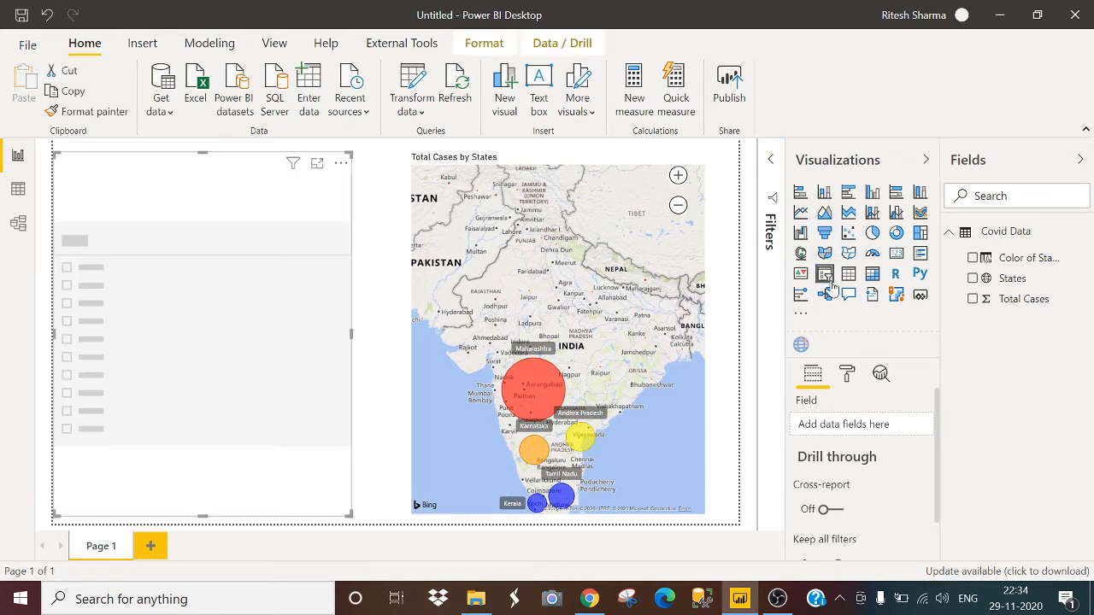
{"action": "left_click_drag", "start_coordinate": [983, 311], "coordinate": [857, 436]}
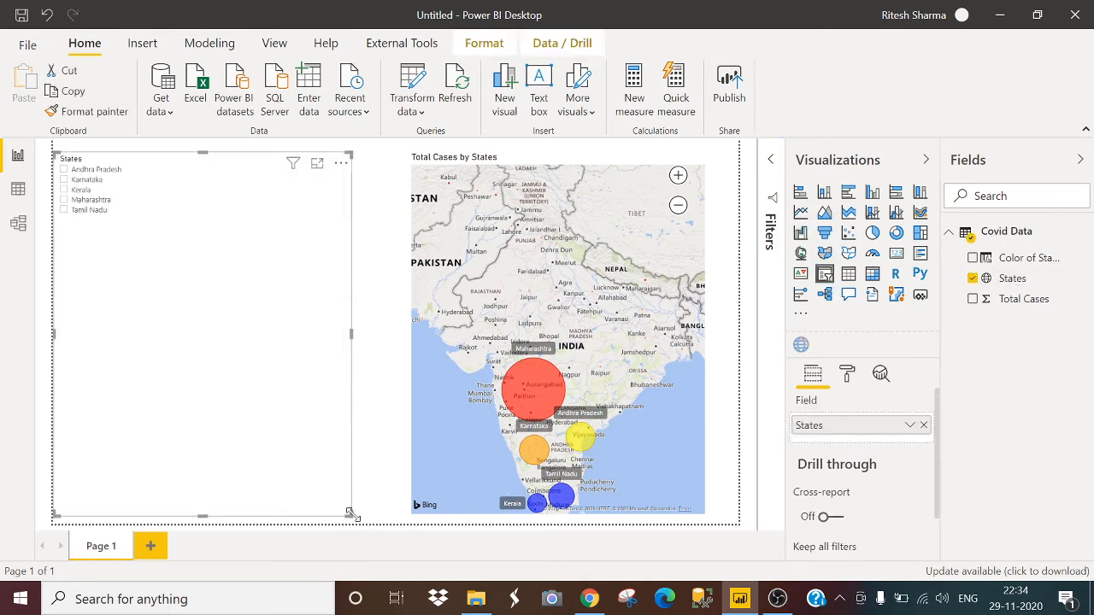
{"action": "left_click_drag", "start_coordinate": [350, 513], "coordinate": [270, 323]}
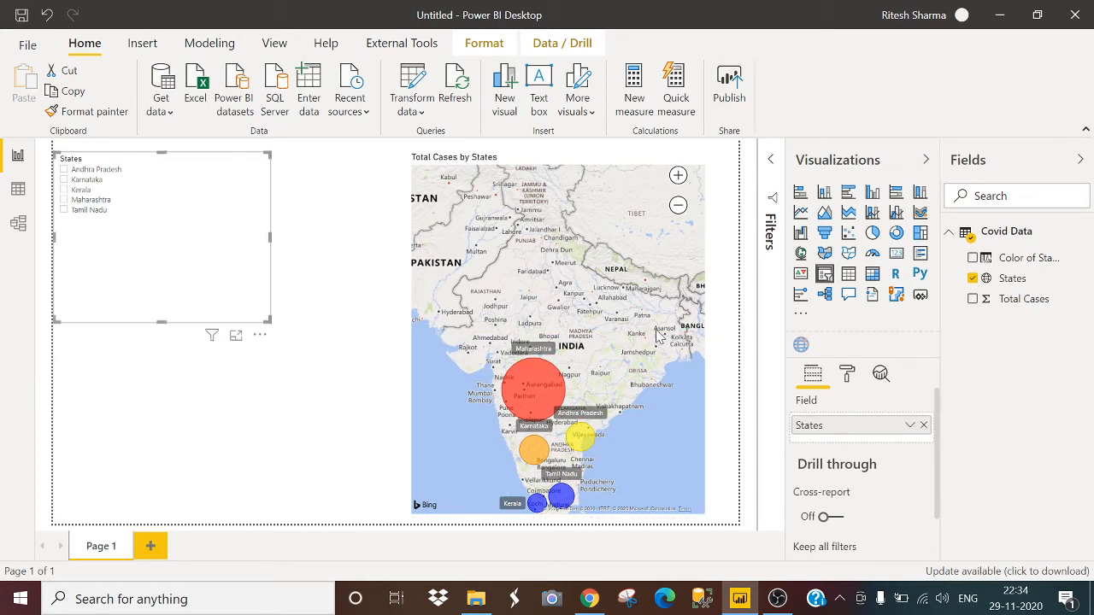
Set the font family of the States slicer's header to Segoe (Bold).
{"action": "left_click", "coordinate": [847, 377]}
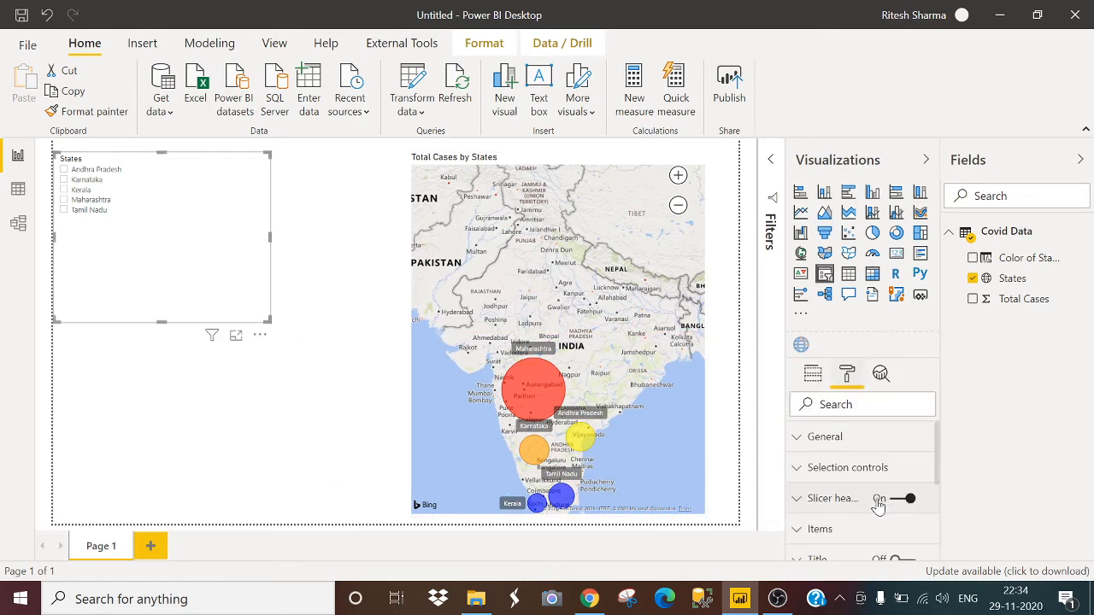
{"action": "left_click", "coordinate": [852, 504]}
{"action": "scroll", "coordinate": [855, 496], "scroll_direction": "down", "scroll_amount": 5}
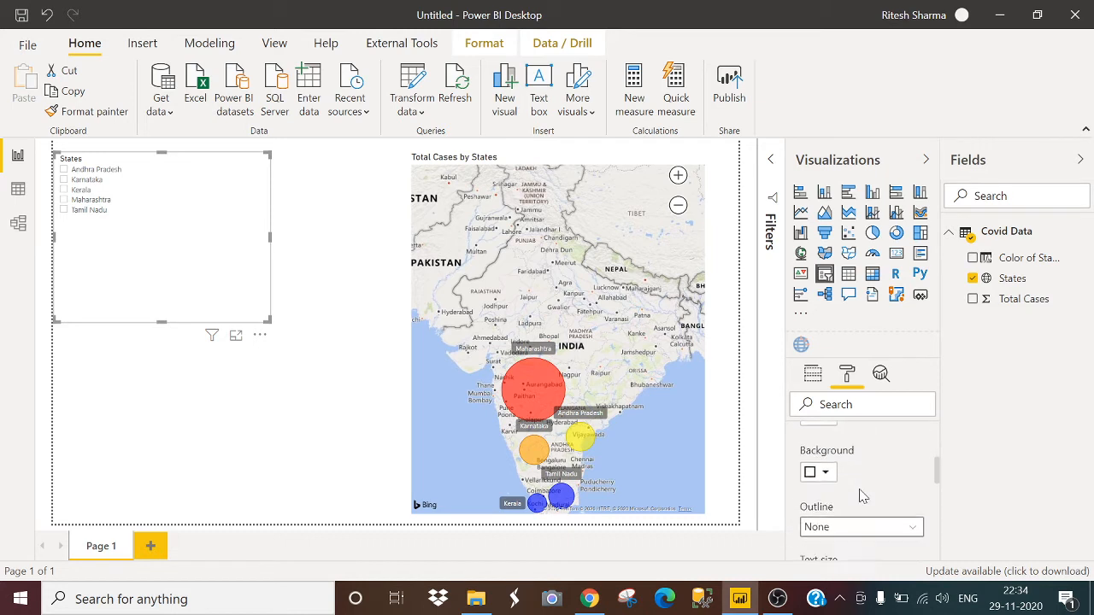
{"action": "scroll", "coordinate": [869, 499], "scroll_direction": "up", "scroll_amount": 4}
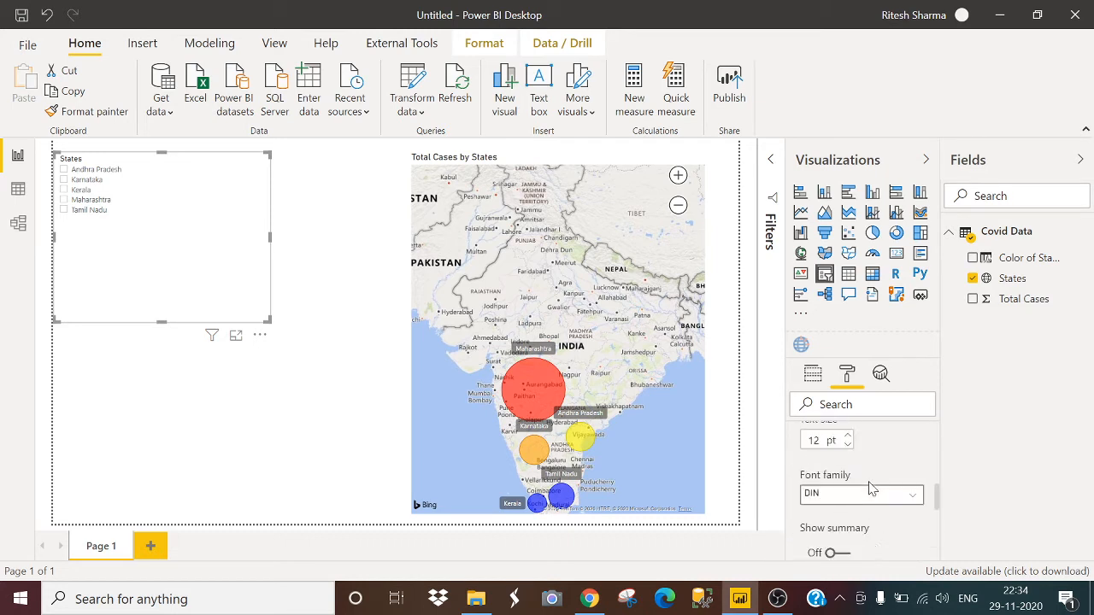
{"action": "scroll", "coordinate": [870, 500], "scroll_direction": "down", "scroll_amount": 1}
{"action": "left_click", "coordinate": [868, 482]}
{"action": "scroll", "coordinate": [855, 345], "scroll_direction": "down", "scroll_amount": 3}
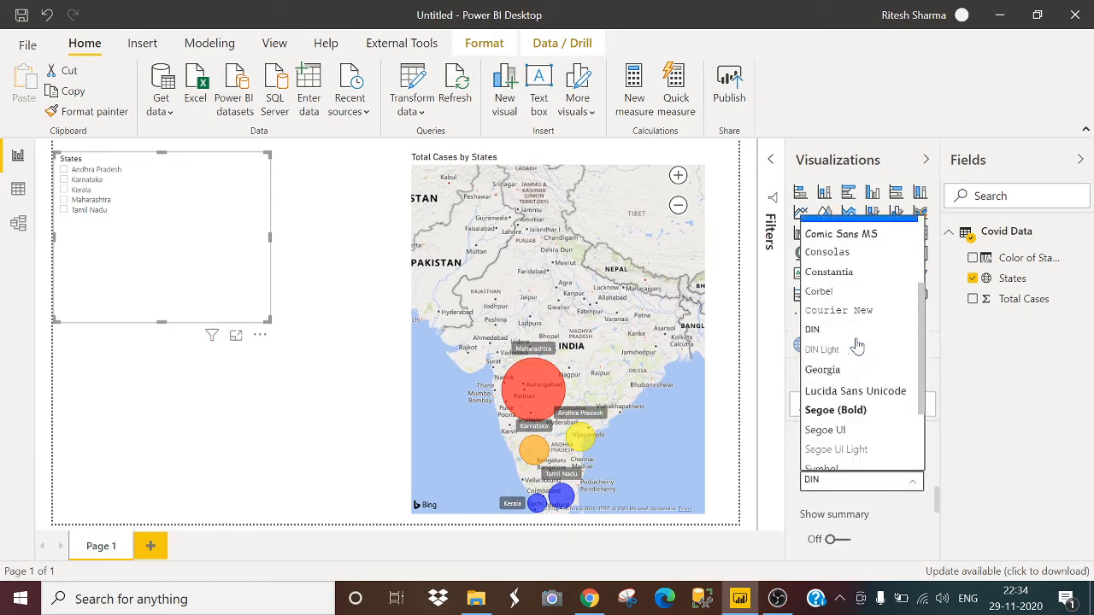
{"action": "key", "text": "Return"}
Turn on the "Select all" option for the States slicer and narrow its box to fit the list.
{"action": "scroll", "coordinate": [900, 495], "scroll_direction": "up", "scroll_amount": 5}
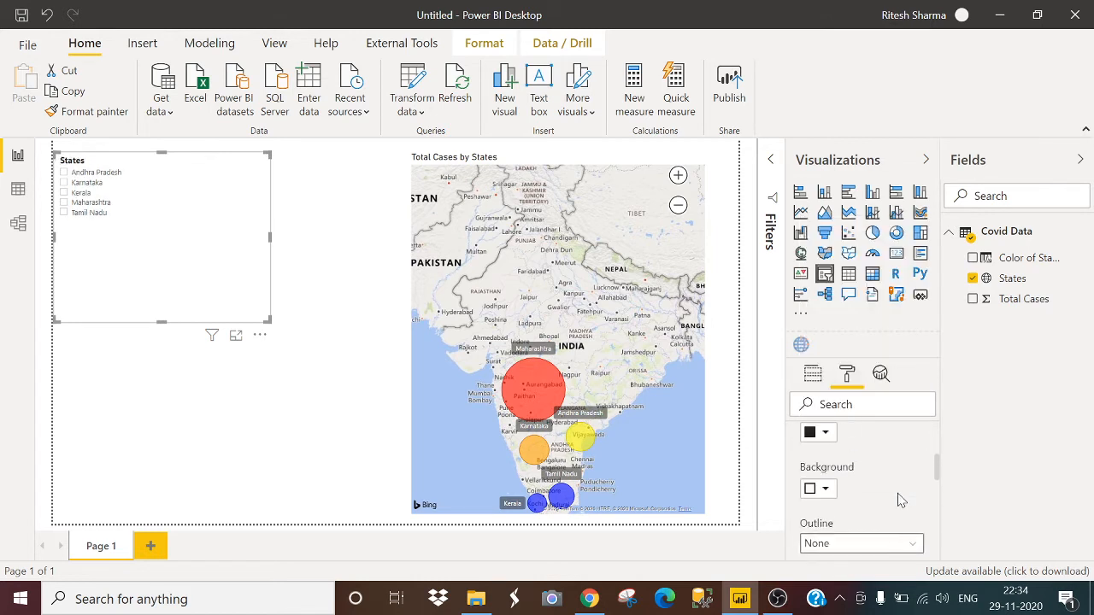
{"action": "scroll", "coordinate": [865, 504], "scroll_direction": "down", "scroll_amount": 4}
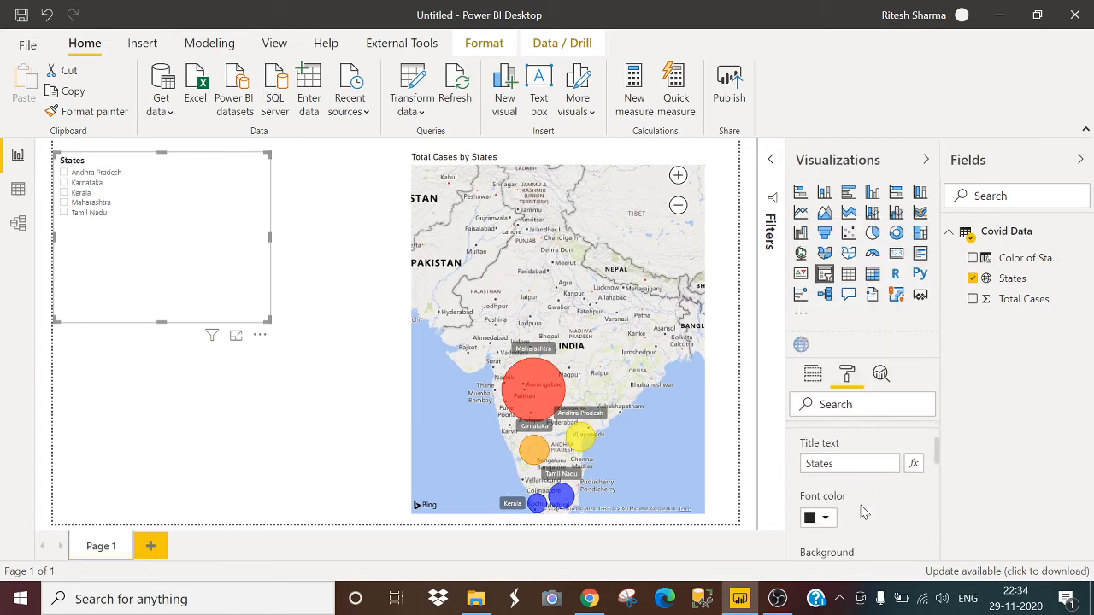
{"action": "scroll", "coordinate": [863, 506], "scroll_direction": "down", "scroll_amount": 5}
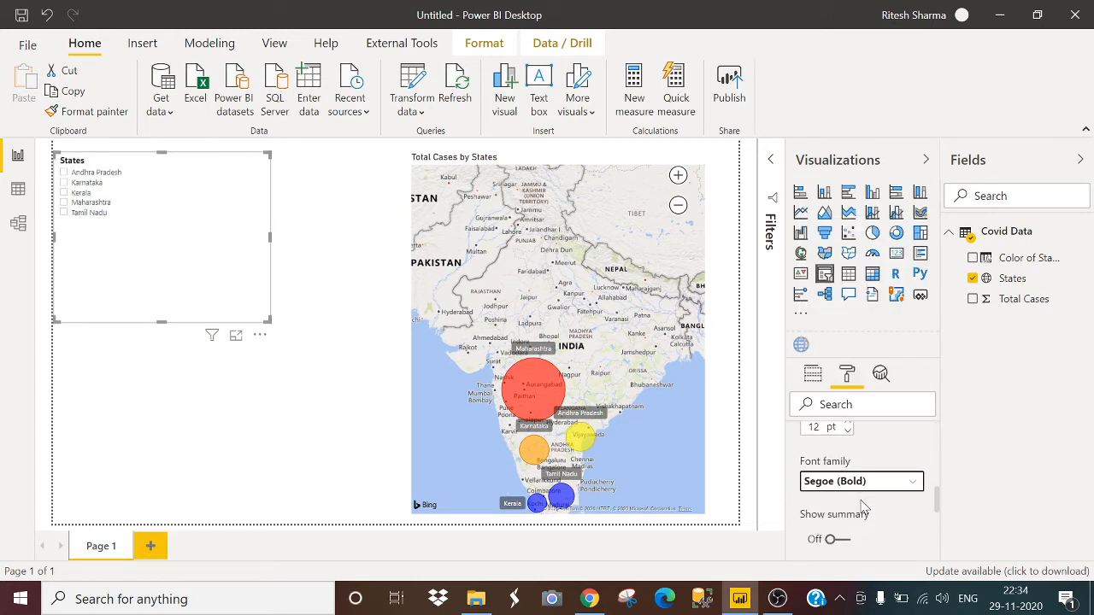
{"action": "scroll", "coordinate": [863, 504], "scroll_direction": "up", "scroll_amount": 4}
{"action": "scroll", "coordinate": [862, 504], "scroll_direction": "down", "scroll_amount": 1}
{"action": "scroll", "coordinate": [858, 496], "scroll_direction": "up", "scroll_amount": 5}
{"action": "left_click", "coordinate": [875, 472]}
{"action": "scroll", "coordinate": [876, 475], "scroll_direction": "down", "scroll_amount": 1}
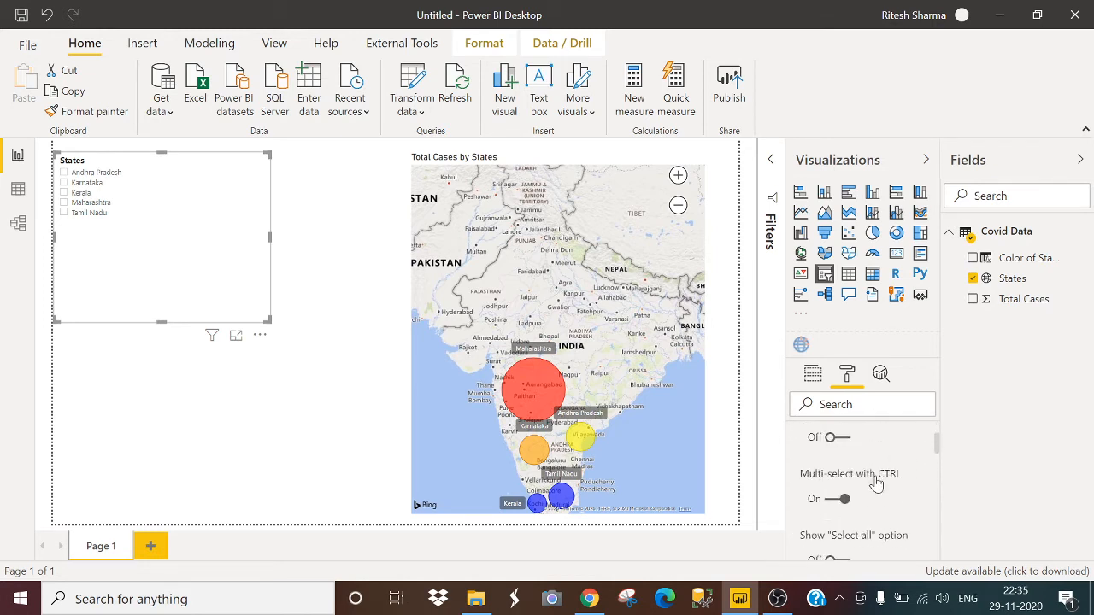
{"action": "scroll", "coordinate": [850, 519], "scroll_direction": "down", "scroll_amount": 1}
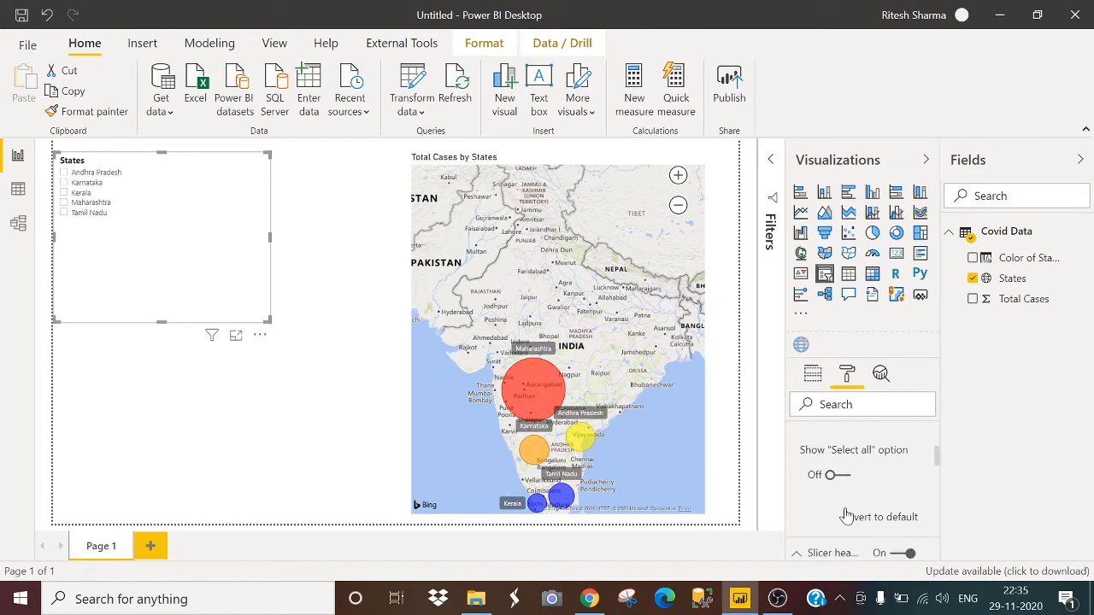
{"action": "left_click", "coordinate": [842, 476]}
{"action": "scroll", "coordinate": [848, 481], "scroll_direction": "up", "scroll_amount": 1}
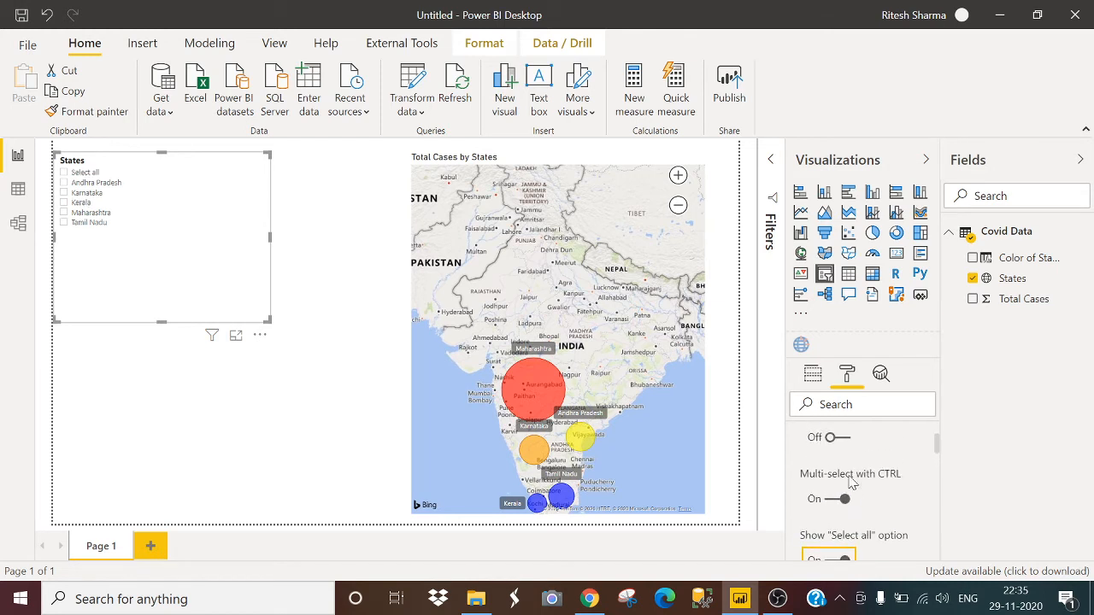
{"action": "left_click_drag", "start_coordinate": [264, 321], "coordinate": [156, 313]}
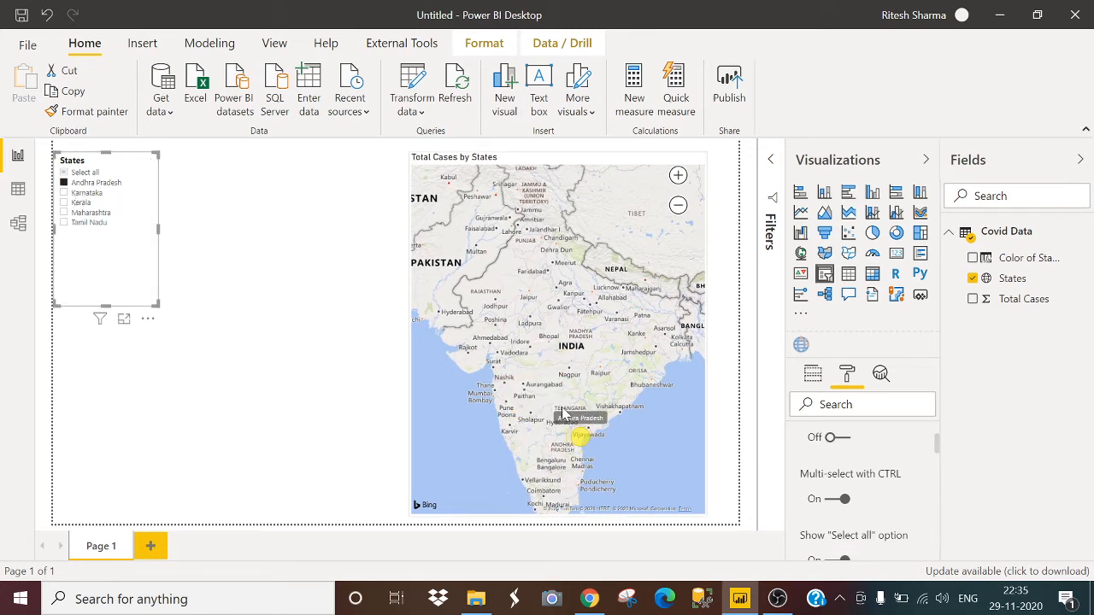
Filter the map to Andhra Pradesh and to Maharashtra with the slicer, inspect each bubble, and clear the selection.
{"action": "mouse_move", "coordinate": [578, 440]}
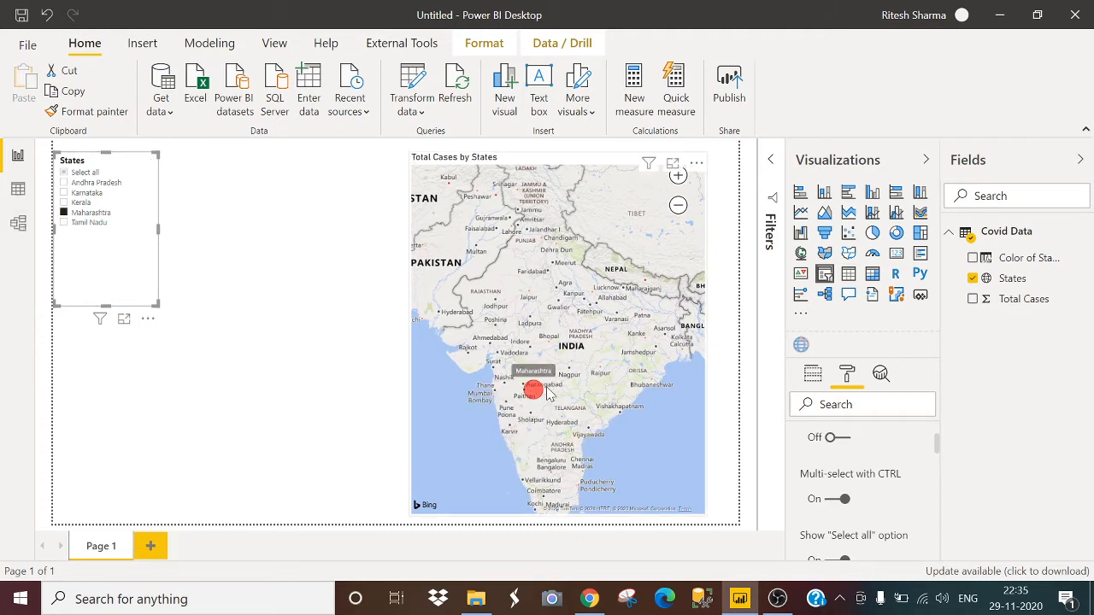
{"action": "mouse_move", "coordinate": [534, 391]}
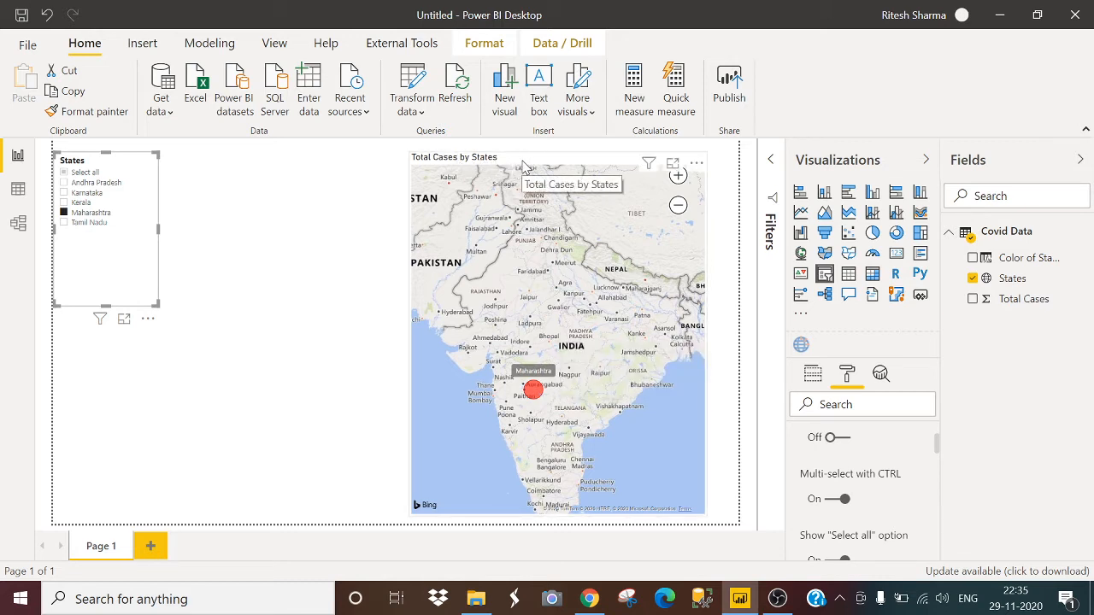
{"action": "left_click", "coordinate": [66, 214]}
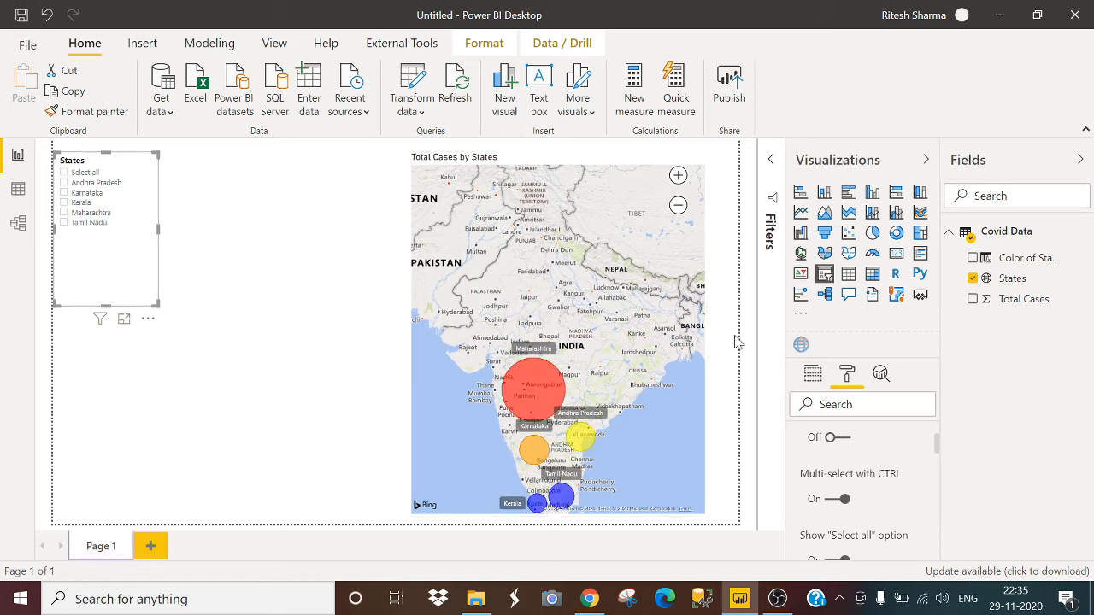
Center the title of the Total Cases by States map.
{"action": "left_click", "coordinate": [554, 159]}
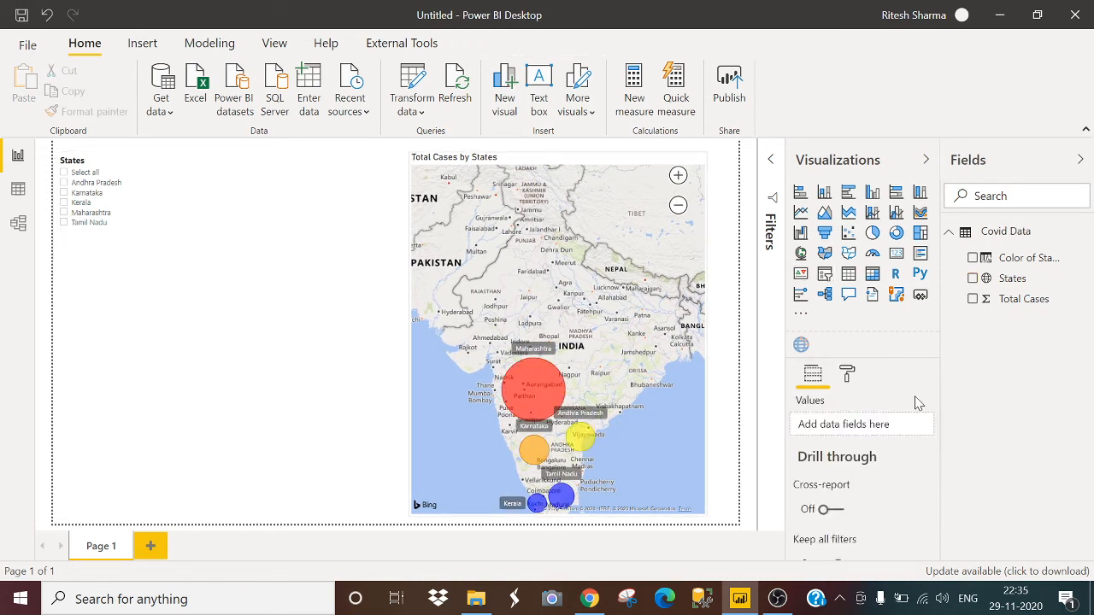
{"action": "left_click", "coordinate": [847, 374]}
{"action": "scroll", "coordinate": [889, 496], "scroll_direction": "down", "scroll_amount": 5}
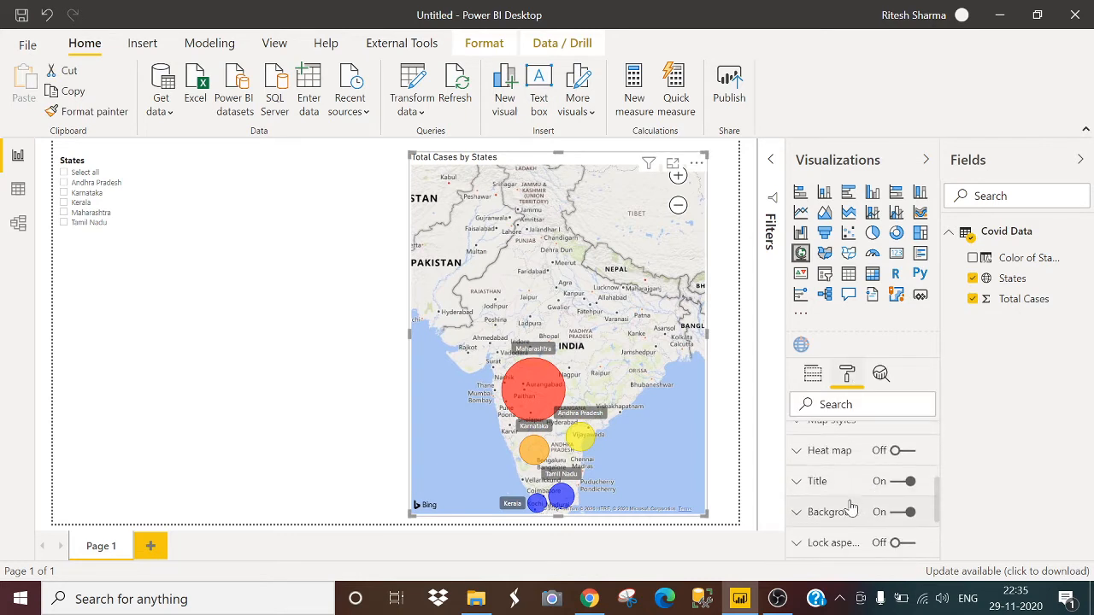
{"action": "left_click", "coordinate": [884, 480]}
{"action": "scroll", "coordinate": [872, 500], "scroll_direction": "down", "scroll_amount": 2}
{"action": "scroll", "coordinate": [868, 502], "scroll_direction": "down", "scroll_amount": 2}
{"action": "left_click", "coordinate": [834, 505]}
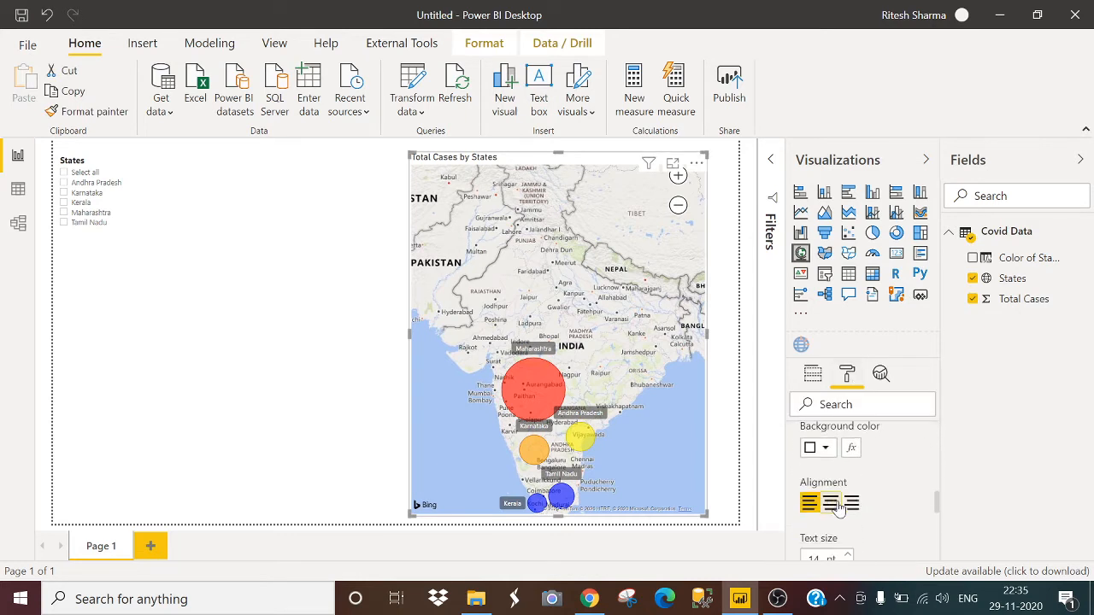
Set the font family of the map's title to Segoe (Bold).
{"action": "scroll", "coordinate": [861, 499], "scroll_direction": "down", "scroll_amount": 3}
{"action": "left_click", "coordinate": [859, 446]}
{"action": "scroll", "coordinate": [860, 299], "scroll_direction": "down", "scroll_amount": 3}
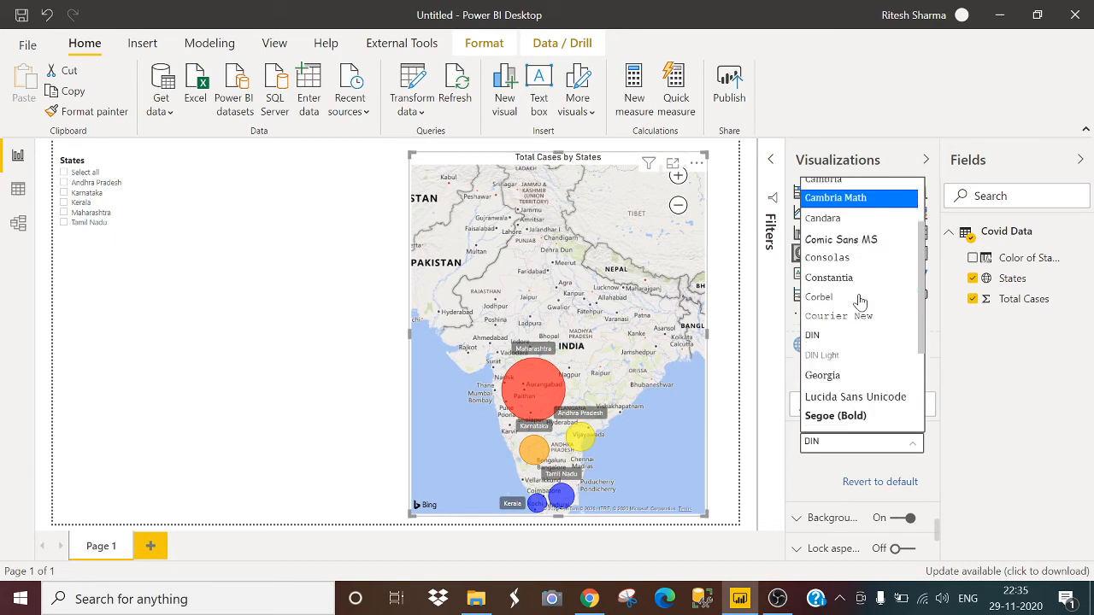
{"action": "left_click", "coordinate": [847, 417]}
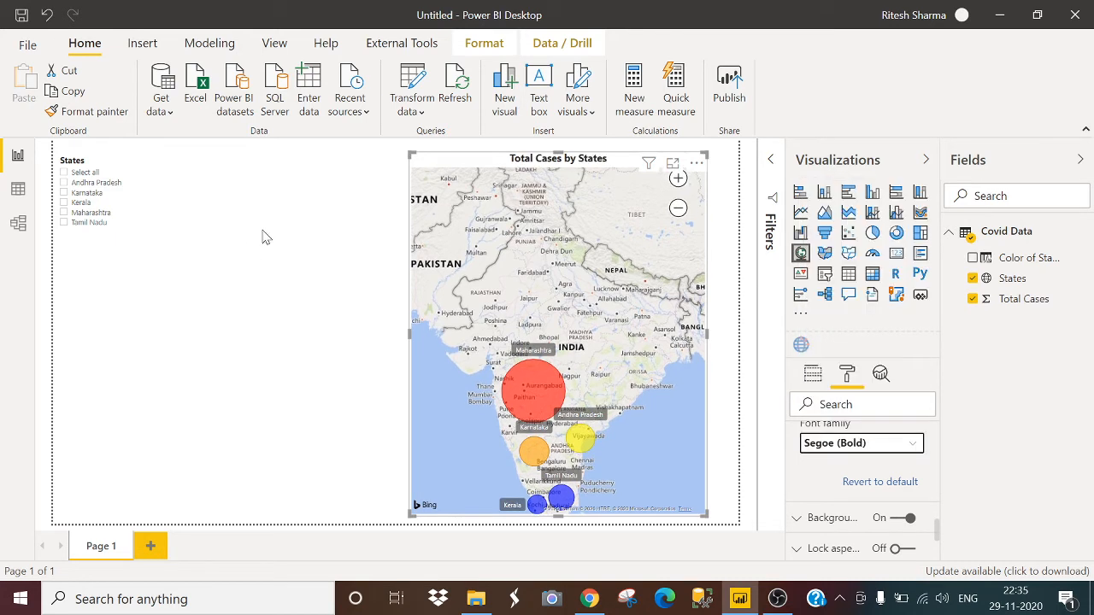
Create a measure named Title whose formula joins the text "Total Cases By " with a SELECTEDVALUE function.
{"action": "left_click", "coordinate": [265, 237]}
{"action": "left_click", "coordinate": [633, 76]}
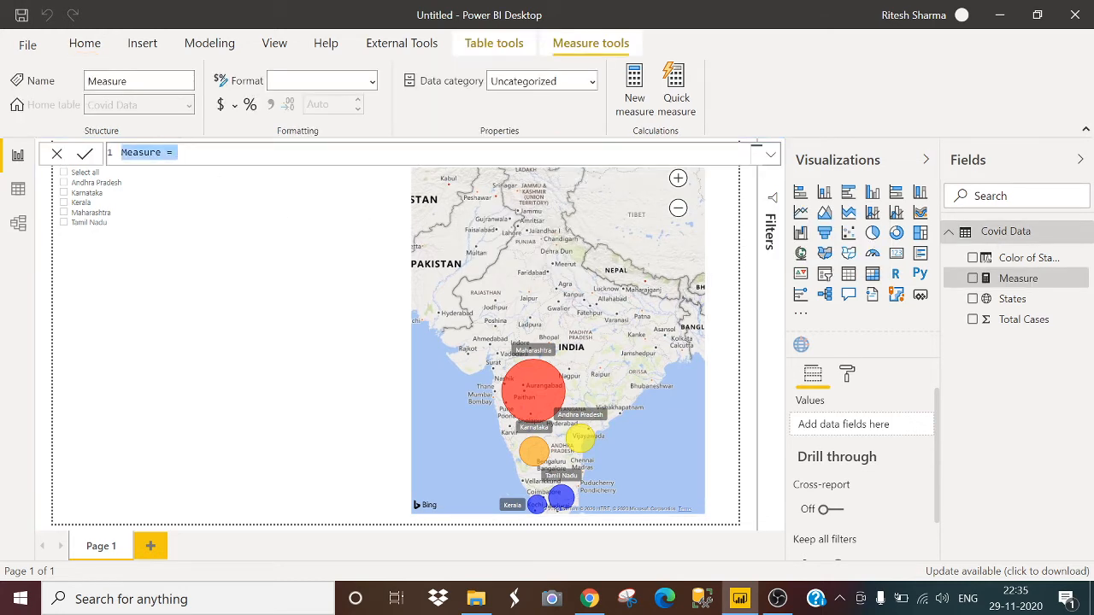
{"action": "type", "text": "Title = \"Total Cases By \" &"}
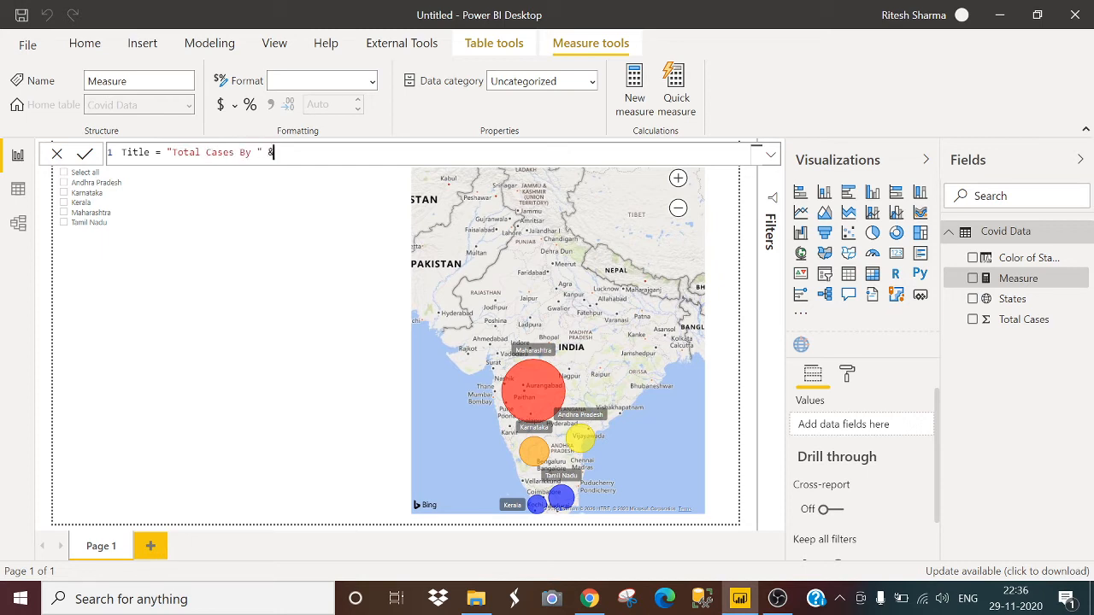
{"action": "type", "text": "sel"}
{"action": "key", "text": "Down"}
{"action": "key", "text": "Down"}
{"action": "key", "text": "Down"}
{"action": "key", "text": "Down"}
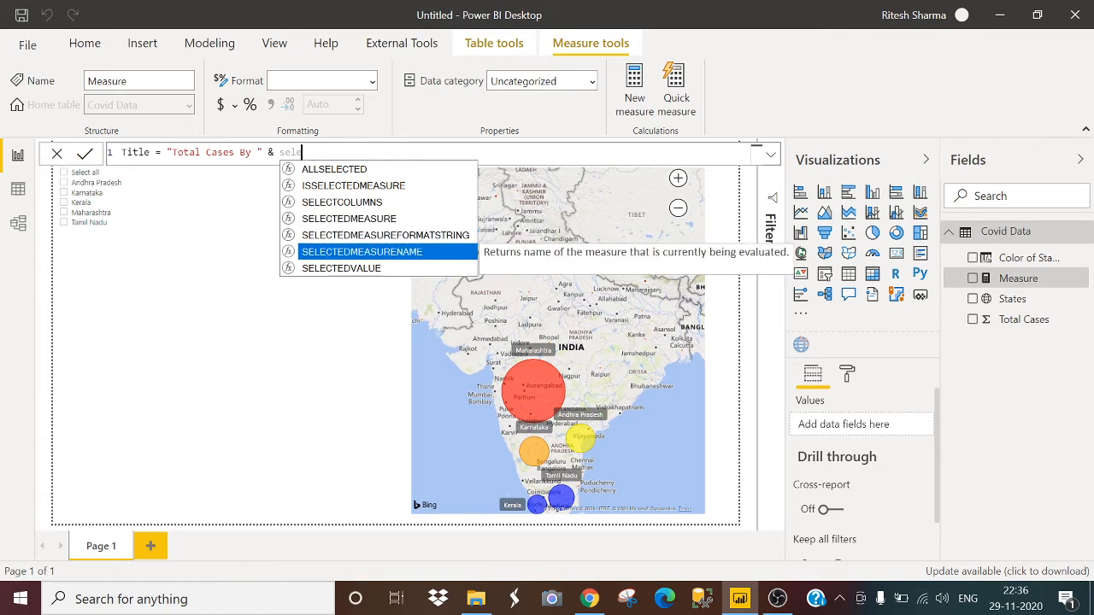
{"action": "key", "text": "Tab"}
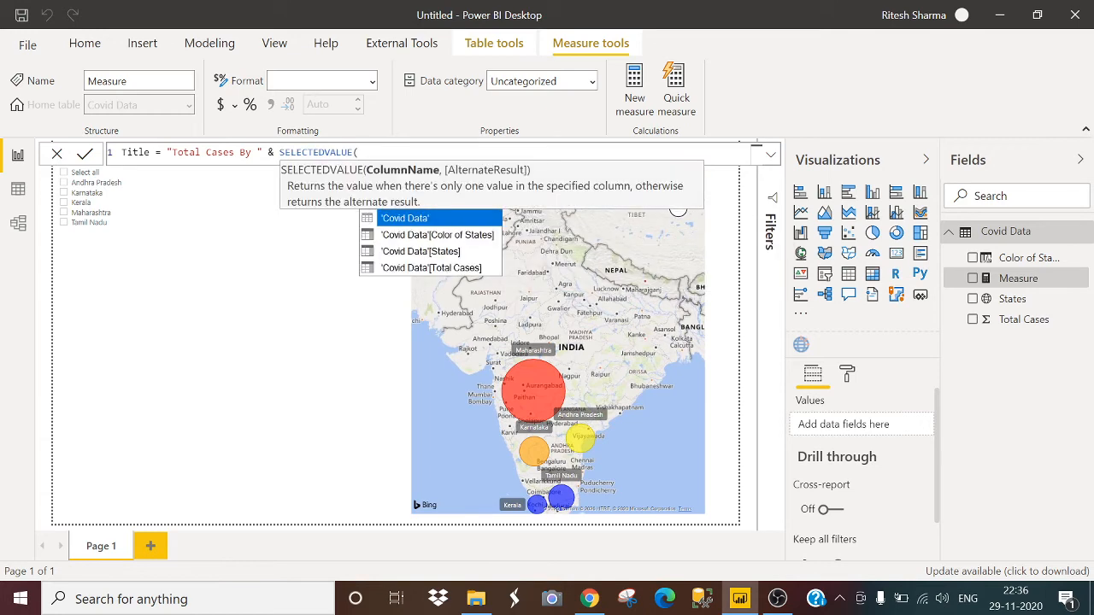
Complete SELECTEDVALUE with the column 'Covid Data'[States] and the alternate result "All States", and commit the measure.
{"action": "key", "text": "Down"}
{"action": "key", "text": "Down"}
{"action": "key", "text": "Tab"}
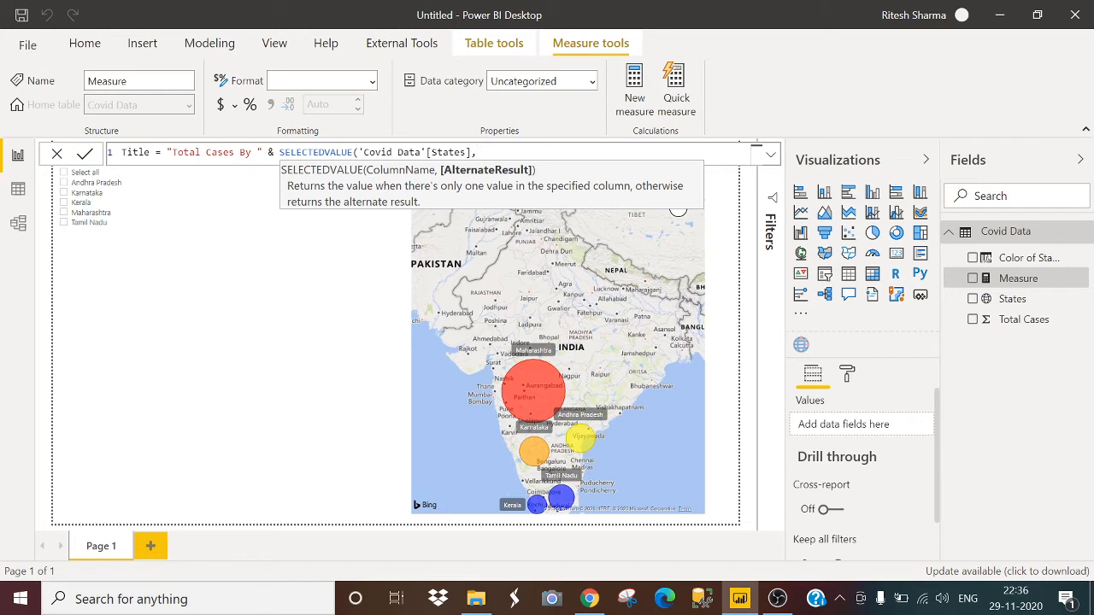
{"action": "type", "text": "\"All States\")"}
{"action": "left_click", "coordinate": [195, 156]}
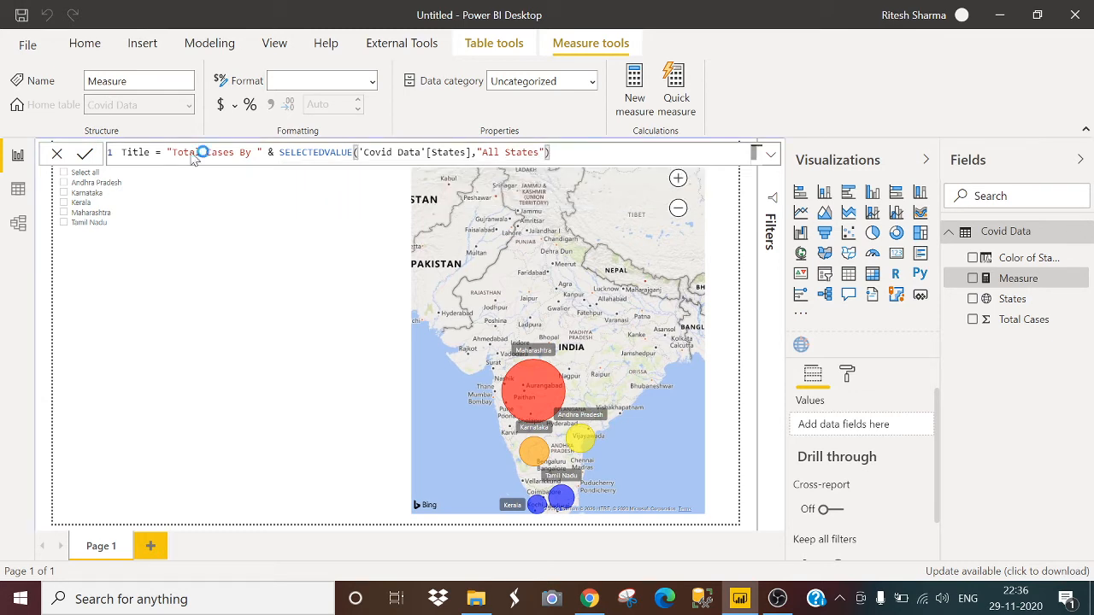
{"action": "key", "text": "Return"}
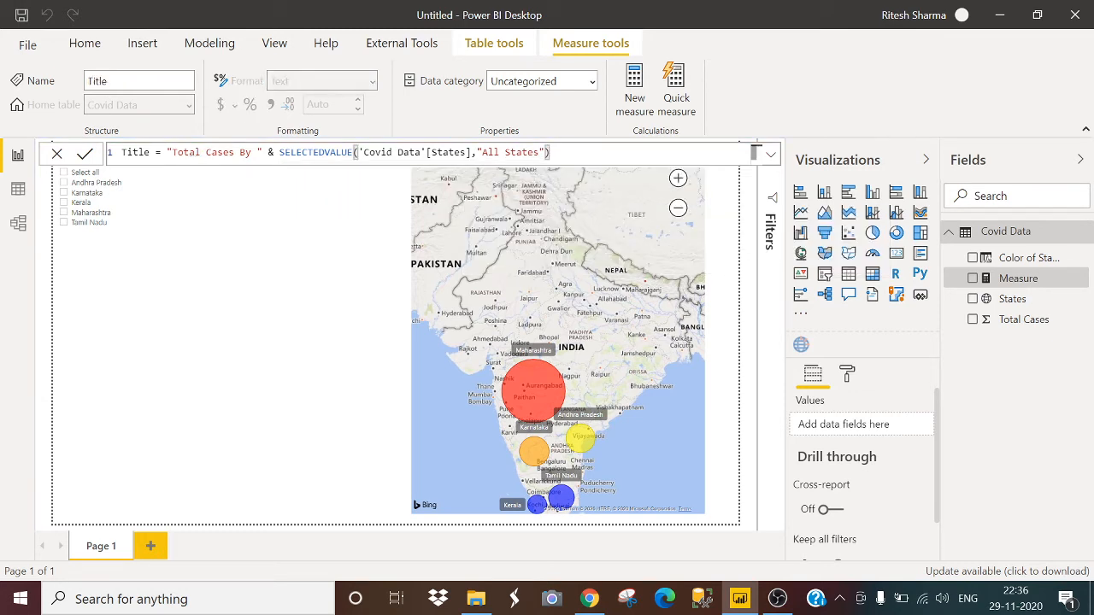
Format the map's title text conditionally by field value, based on the Title measure.
{"action": "left_click", "coordinate": [642, 178]}
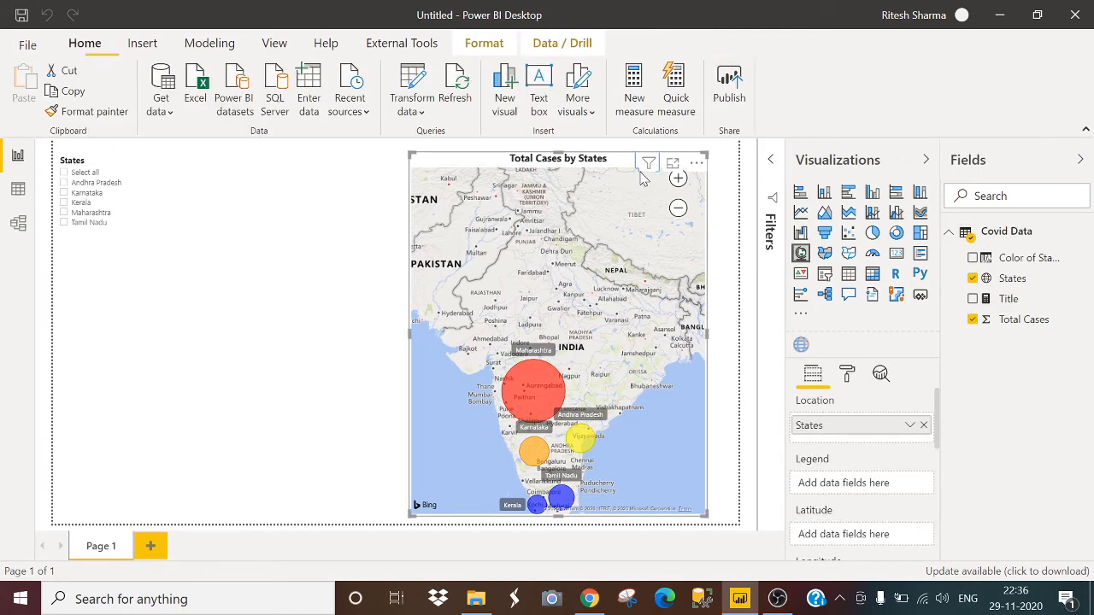
{"action": "left_click", "coordinate": [848, 379]}
{"action": "scroll", "coordinate": [898, 465], "scroll_direction": "down", "scroll_amount": 6}
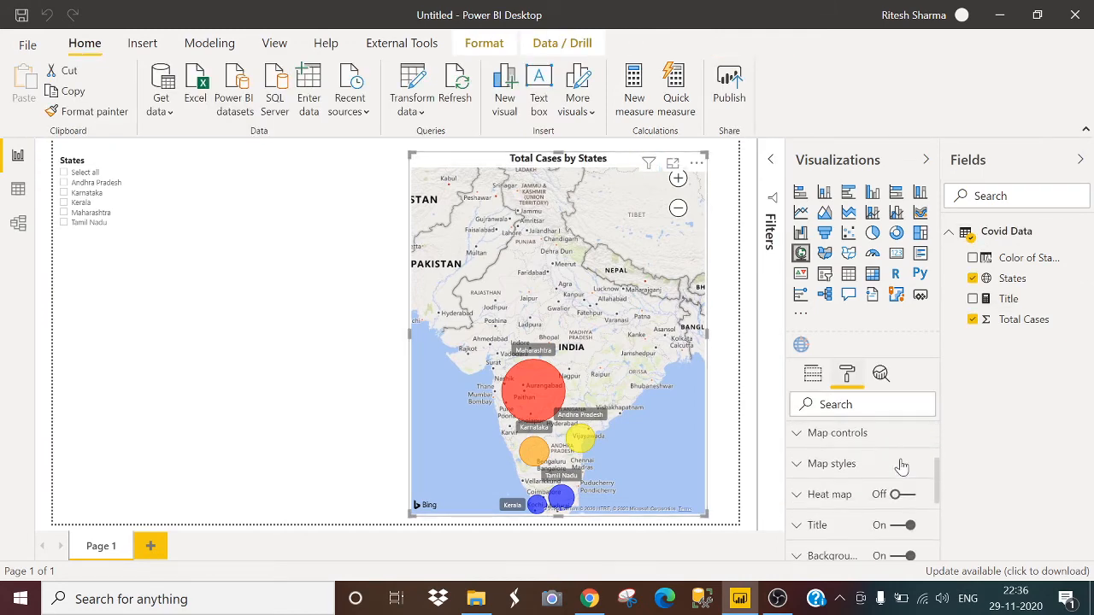
{"action": "scroll", "coordinate": [872, 482], "scroll_direction": "up", "scroll_amount": 2}
{"action": "left_click", "coordinate": [849, 482]}
{"action": "scroll", "coordinate": [850, 485], "scroll_direction": "down", "scroll_amount": 3}
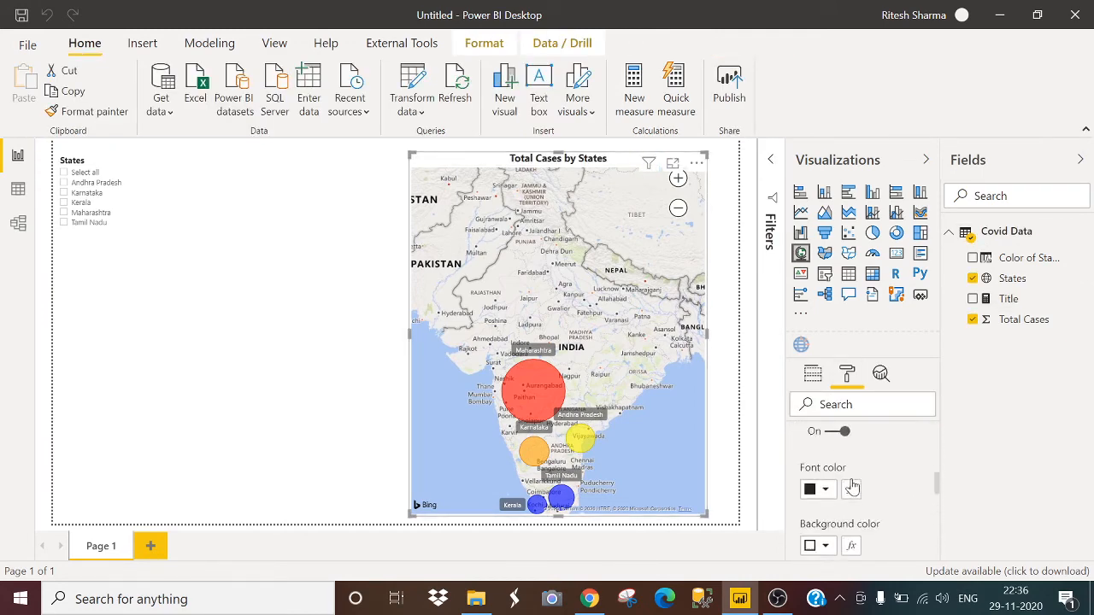
{"action": "left_click", "coordinate": [915, 451]}
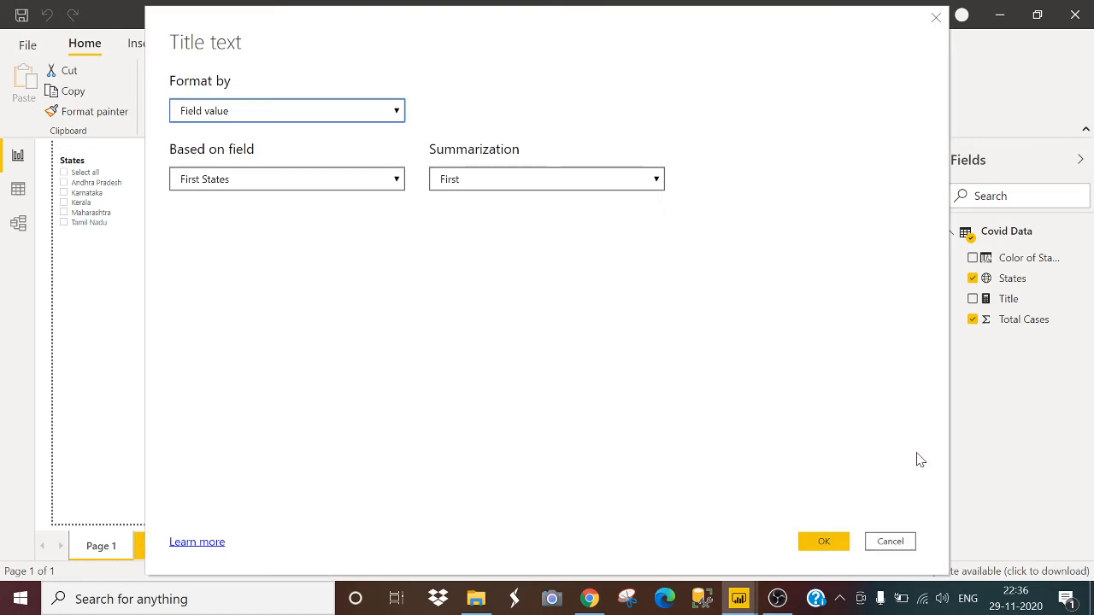
{"action": "left_click", "coordinate": [334, 112]}
{"action": "left_click", "coordinate": [347, 117]}
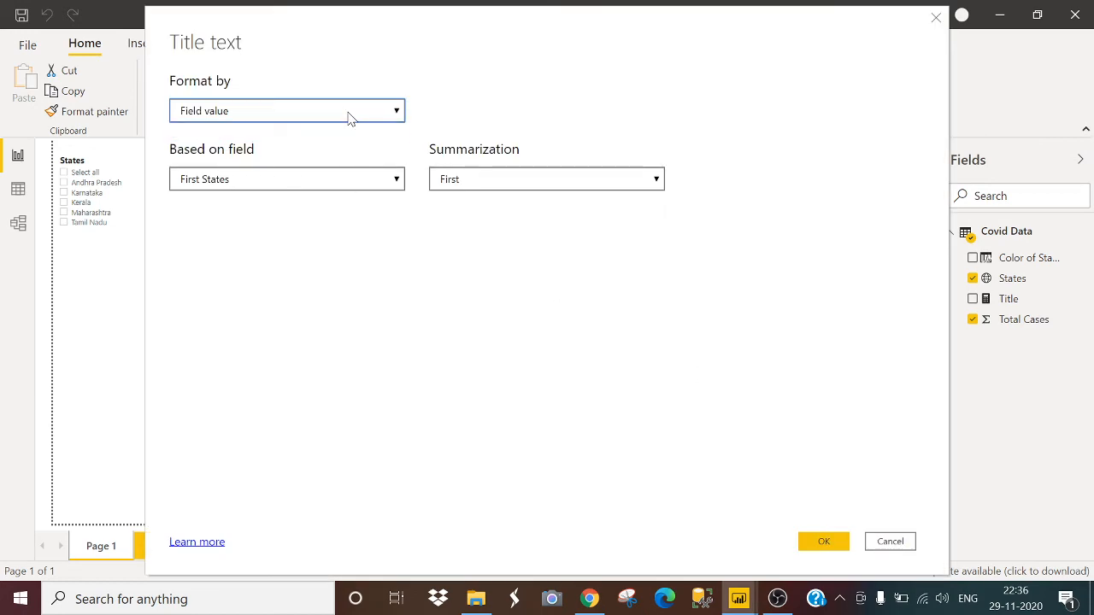
{"action": "left_click", "coordinate": [302, 186]}
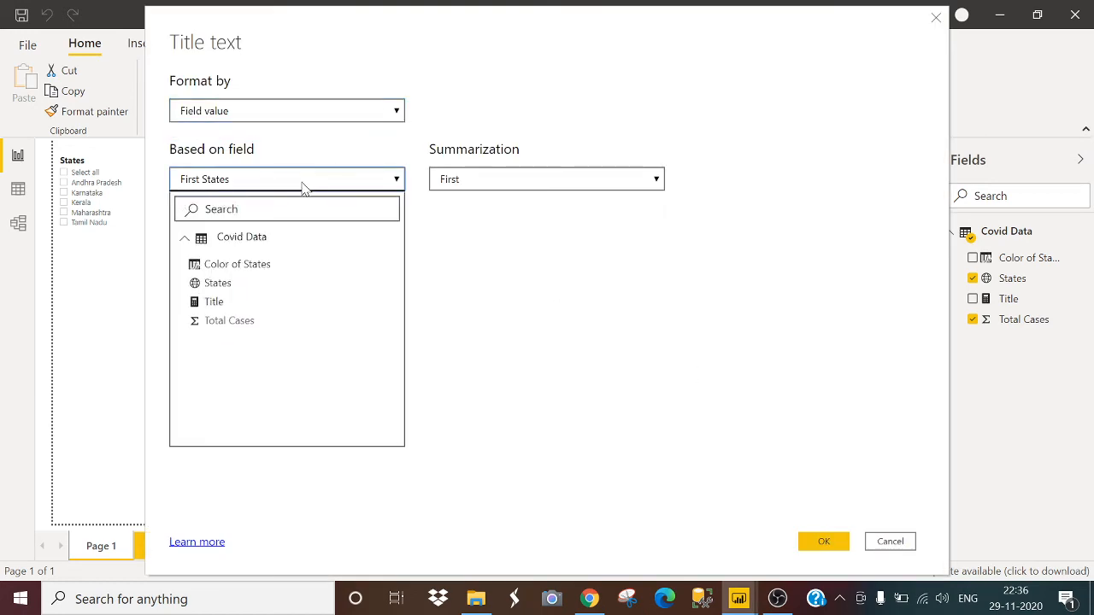
{"action": "left_click", "coordinate": [238, 304]}
{"action": "left_click", "coordinate": [817, 539]}
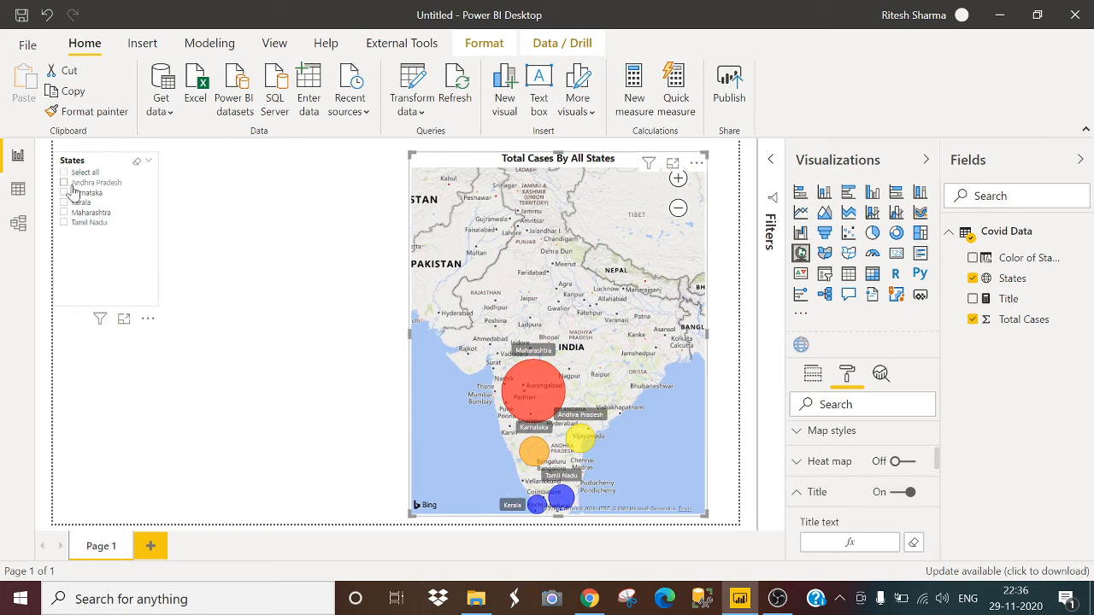
Filter the slicer to Andhra Pradesh, Kerala, Maharashtra and Tamil Nadu one at a time, checking the map's title and bubble for each.
{"action": "left_click", "coordinate": [72, 188]}
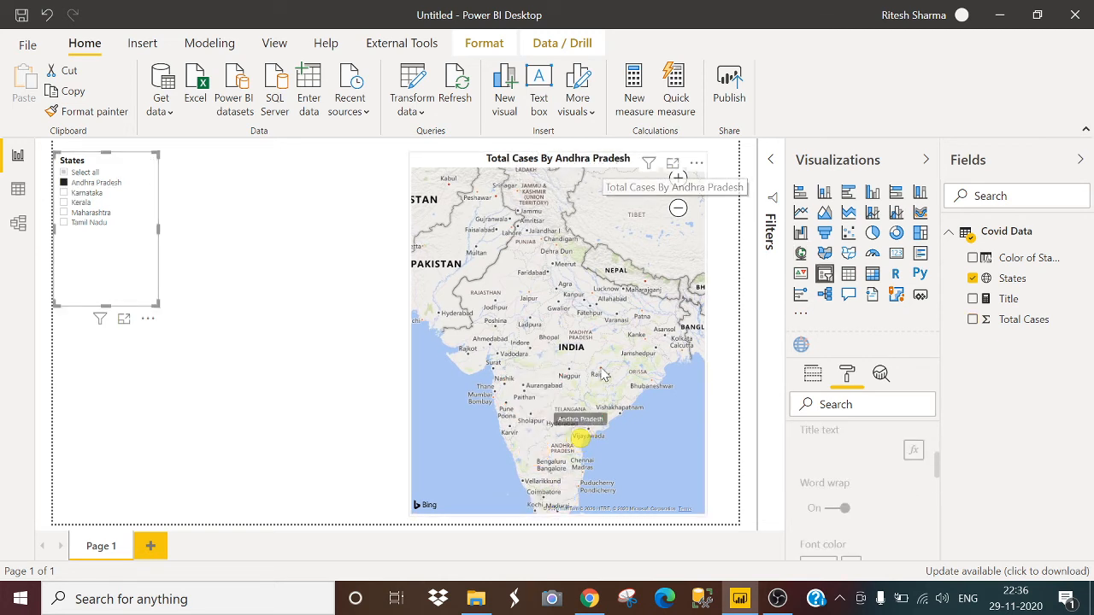
{"action": "mouse_move", "coordinate": [579, 441]}
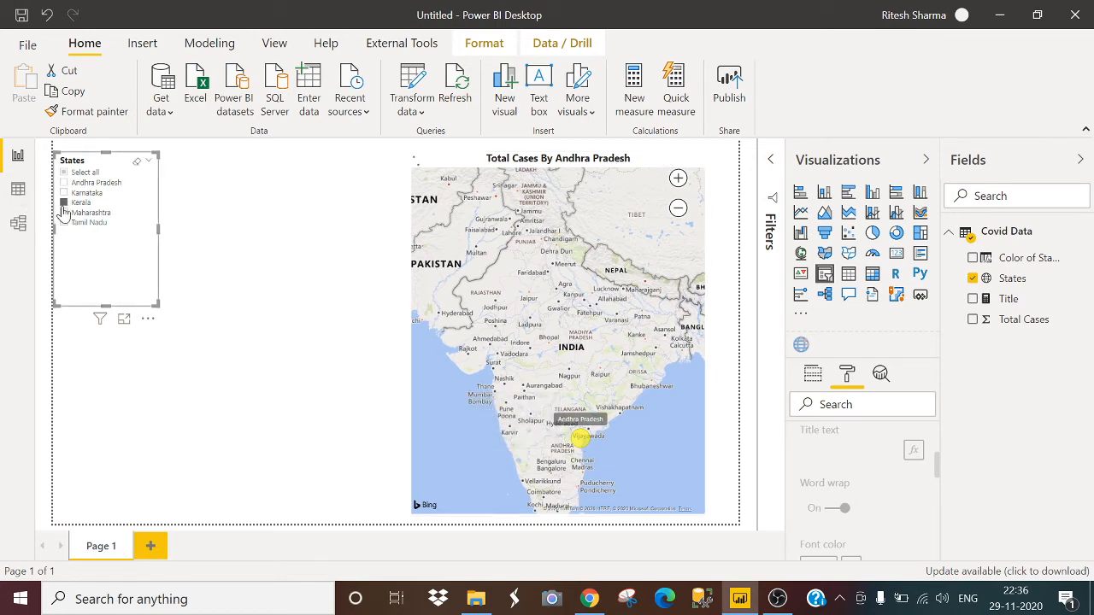
{"action": "mouse_move", "coordinate": [538, 514]}
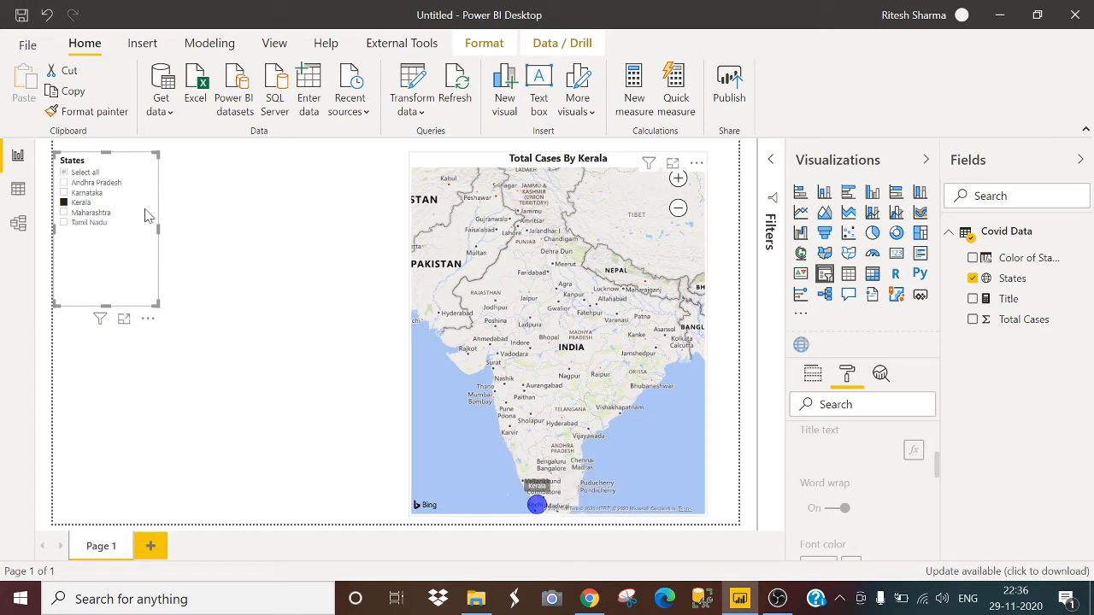
{"action": "left_click", "coordinate": [65, 212]}
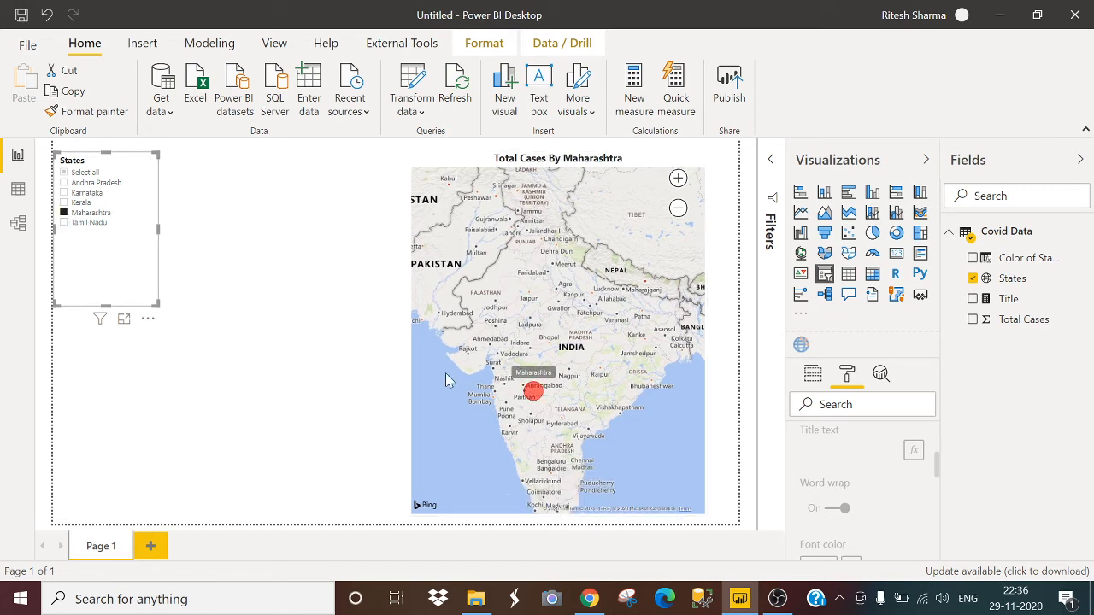
{"action": "mouse_move", "coordinate": [533, 393]}
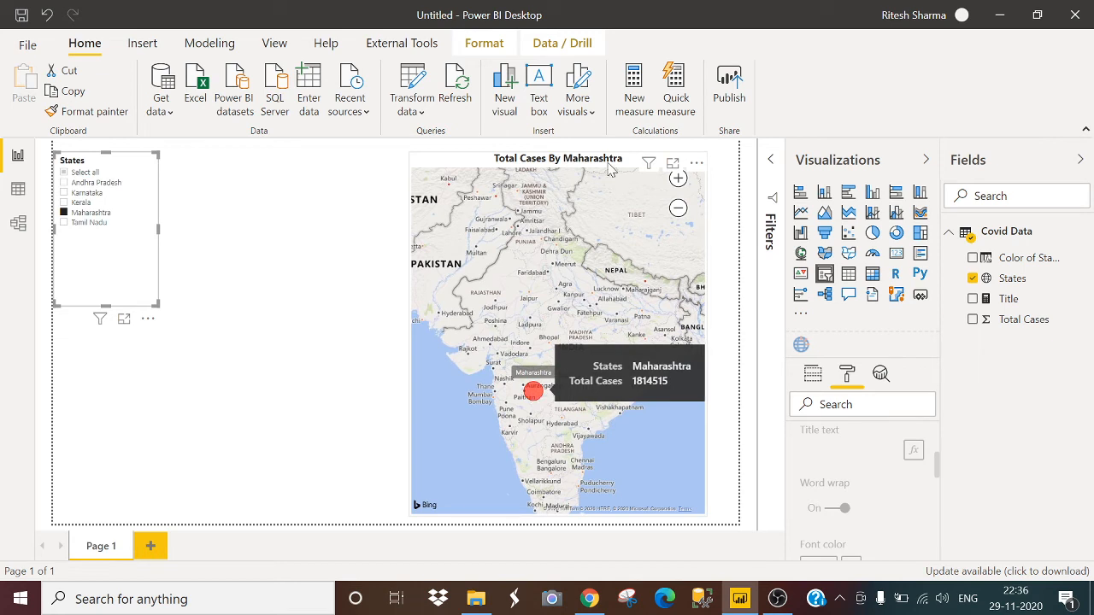
{"action": "left_click", "coordinate": [63, 213]}
{"action": "left_click", "coordinate": [63, 224]}
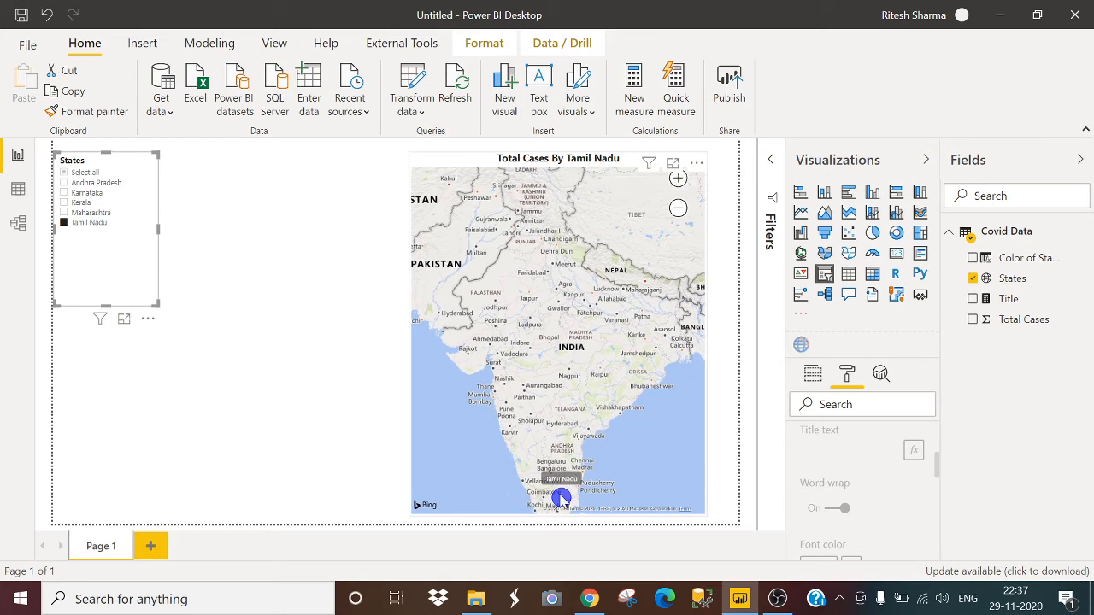
Check the Tamil Nadu bubble's tooltip on the map, and clear the Tamil Nadu selection in the States slicer.
{"action": "mouse_move", "coordinate": [561, 500]}
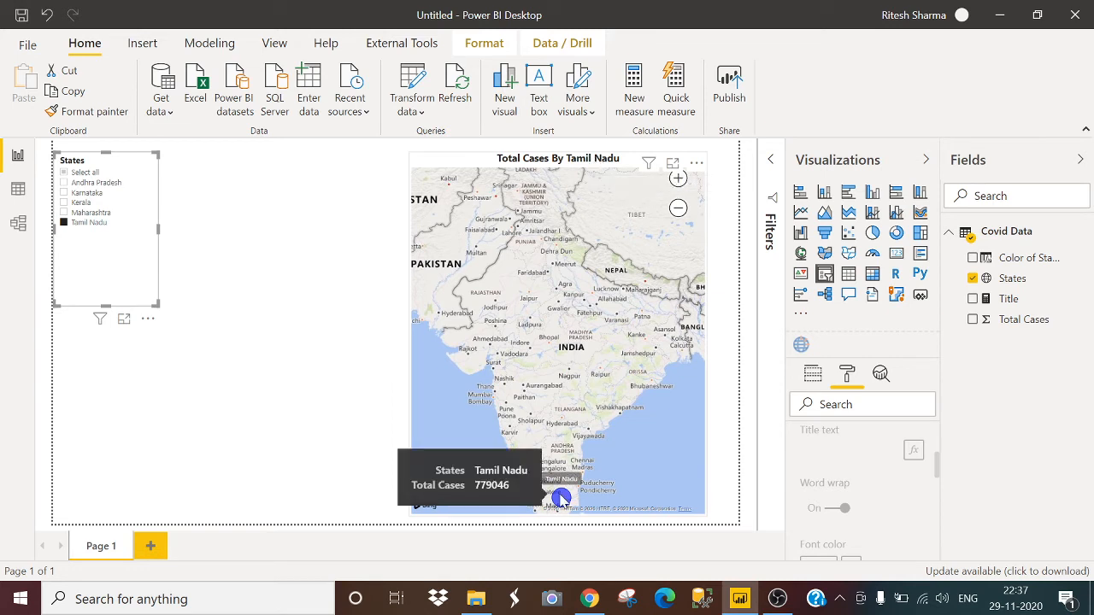
{"action": "left_click", "coordinate": [64, 224]}
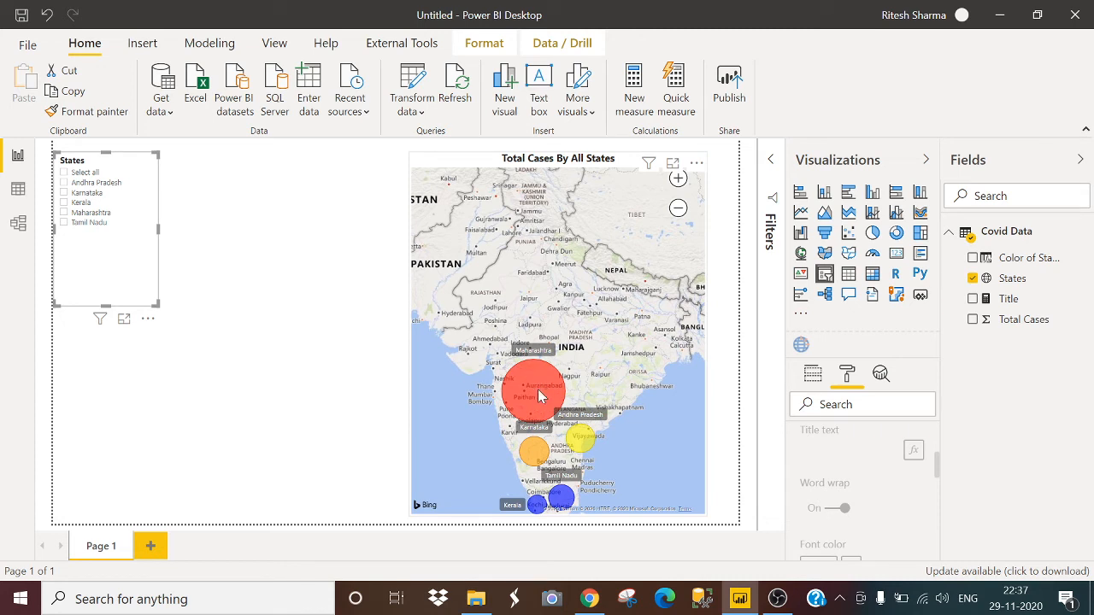
Add a second report page and allow it to be used as a tooltip in its page information.
{"action": "left_click", "coordinate": [153, 548]}
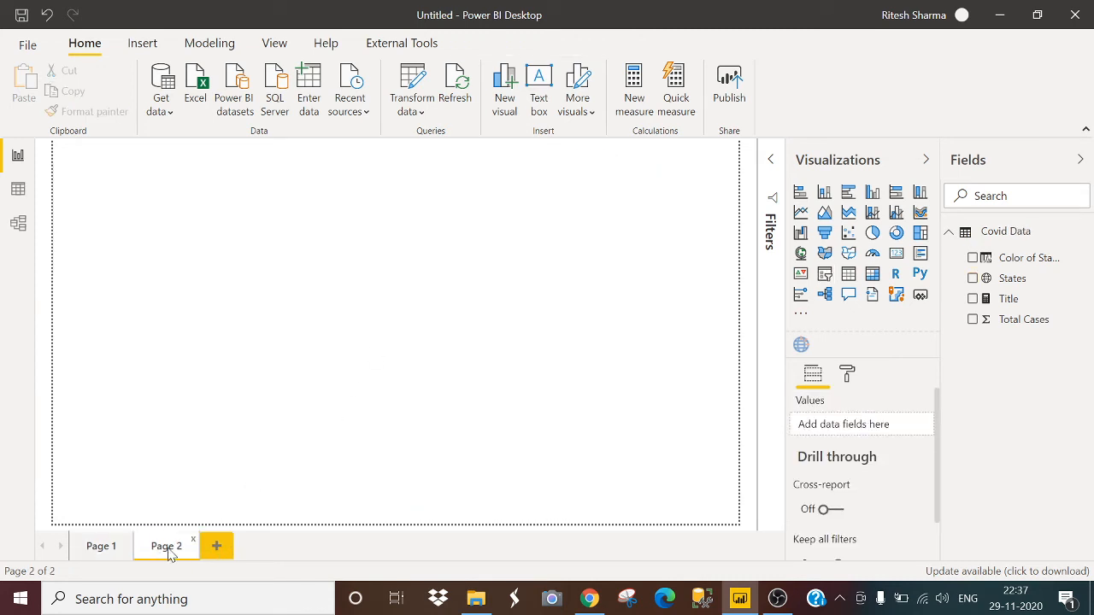
{"action": "left_click", "coordinate": [847, 374]}
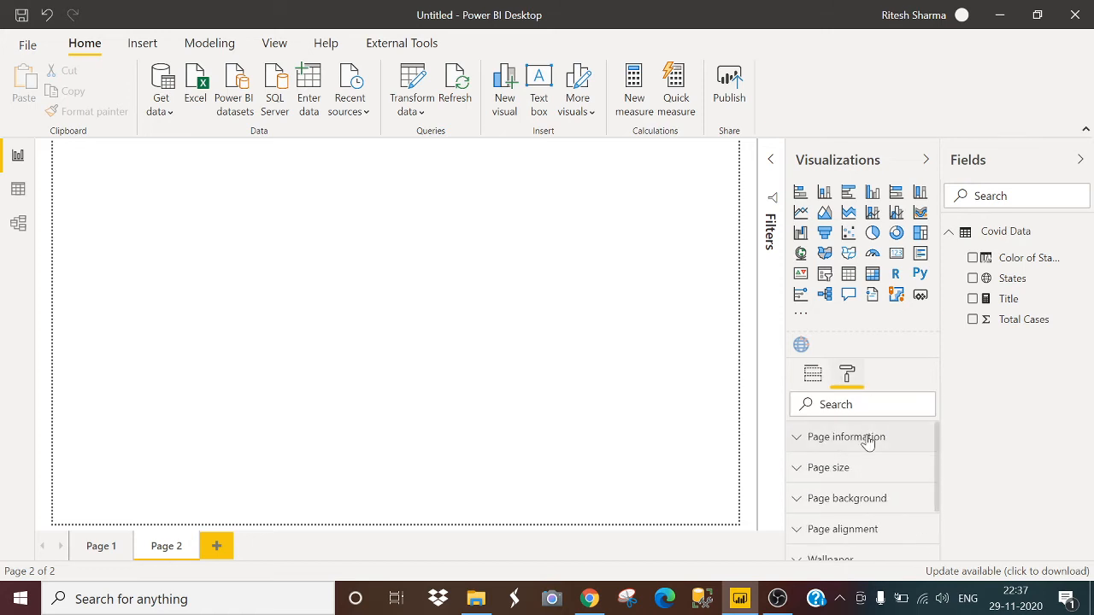
{"action": "left_click", "coordinate": [869, 439]}
{"action": "left_click", "coordinate": [831, 545]}
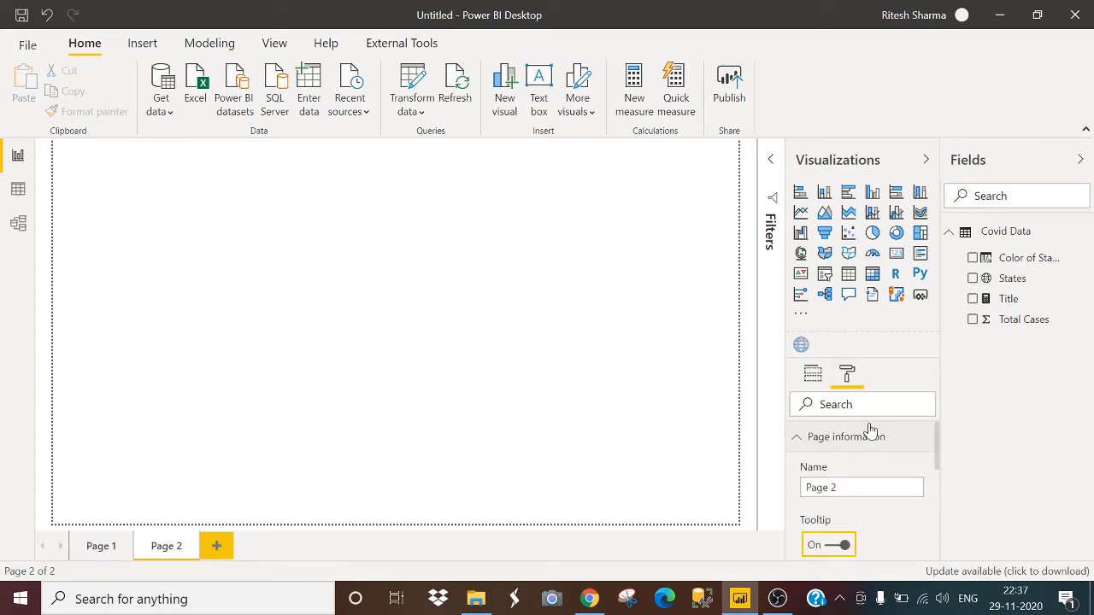
Set the page size type of Page 2 to Tooltip.
{"action": "left_click", "coordinate": [868, 435]}
{"action": "left_click", "coordinate": [849, 468]}
{"action": "left_click", "coordinate": [854, 518]}
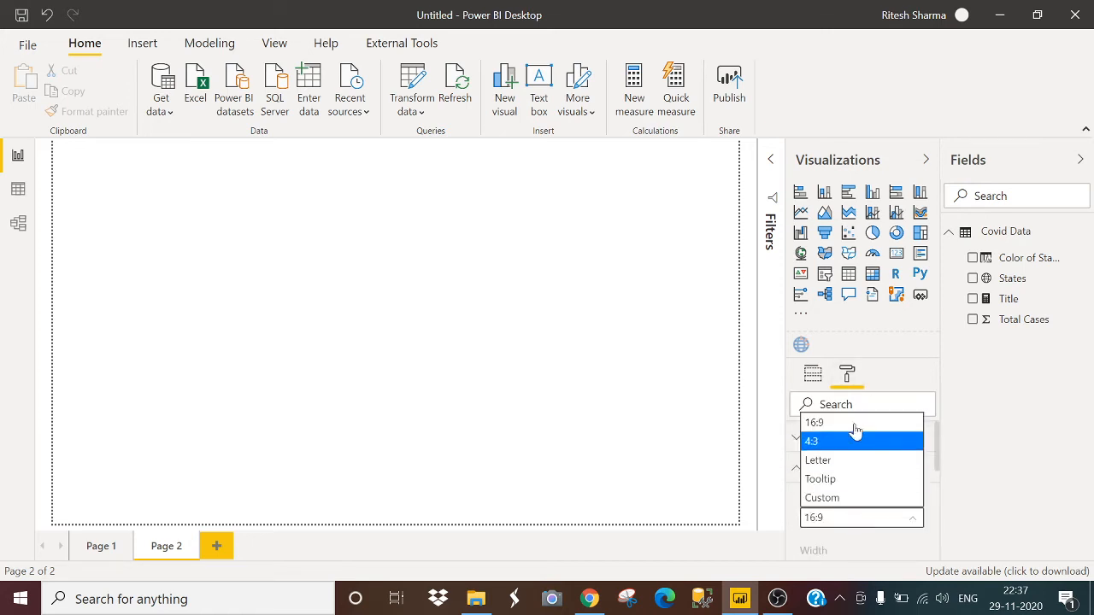
{"action": "left_click", "coordinate": [852, 482]}
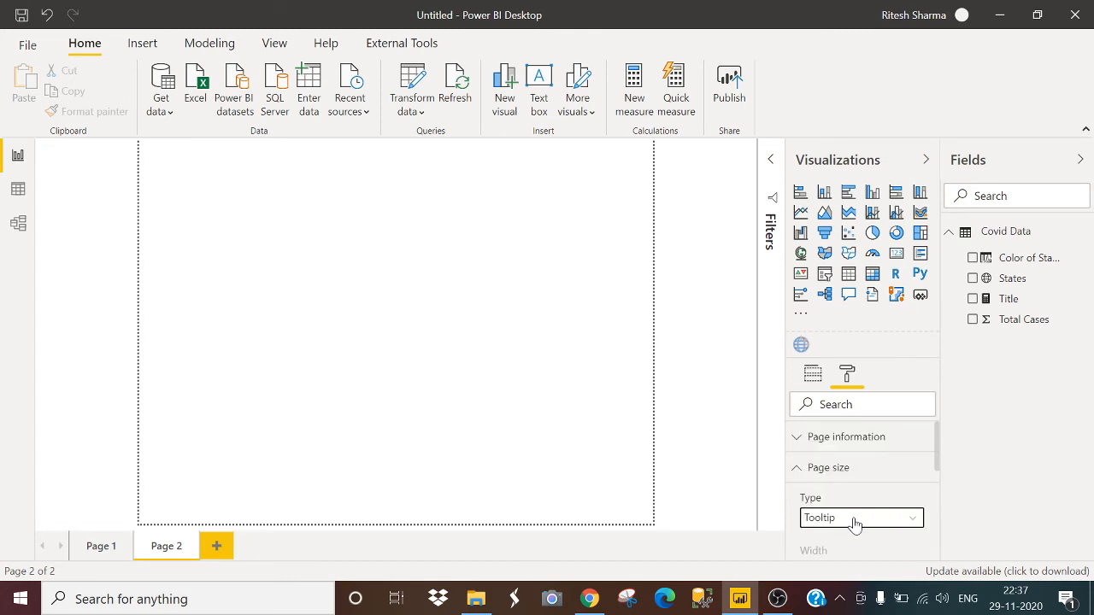
Insert a stacked column chart on Page 2 with States as the axis and Total Cases as the values.
{"action": "left_click", "coordinate": [825, 195]}
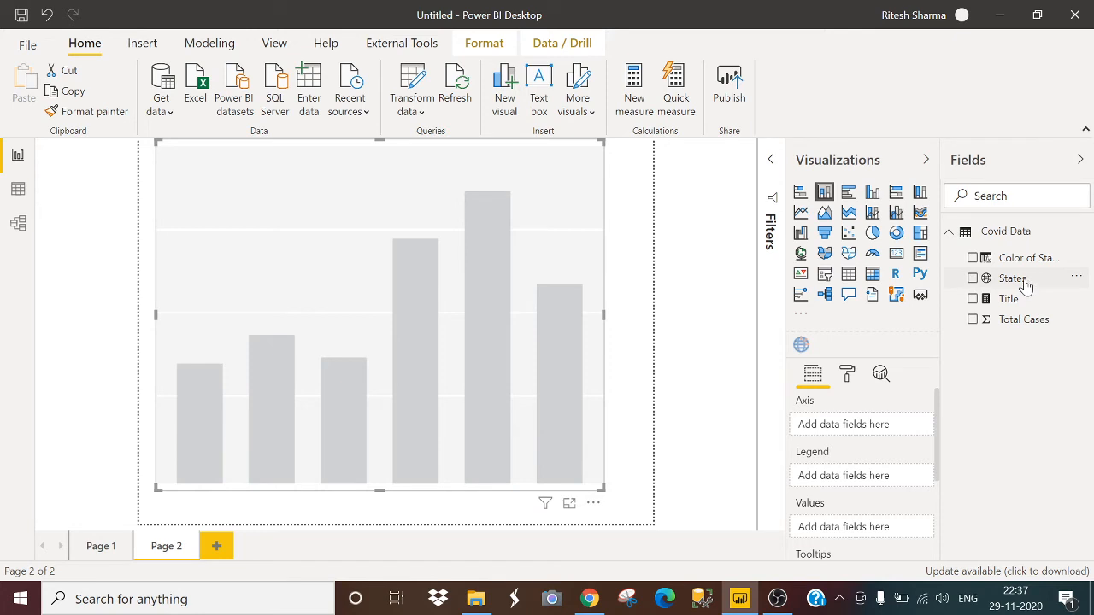
{"action": "left_click_drag", "start_coordinate": [1028, 287], "coordinate": [860, 425]}
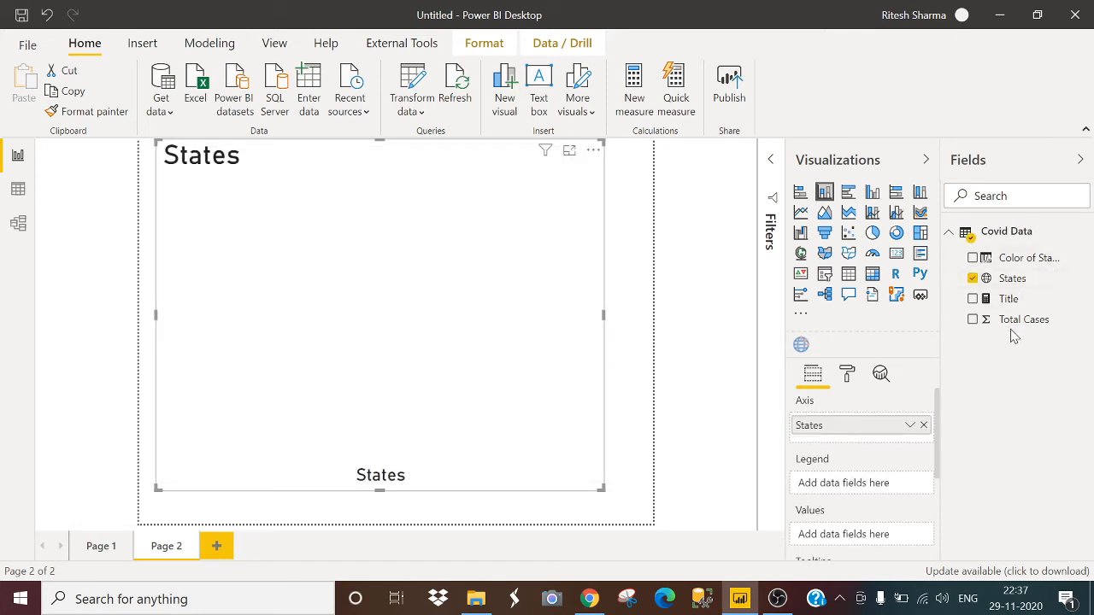
{"action": "left_click_drag", "start_coordinate": [1021, 319], "coordinate": [860, 537]}
Turn on data labels for the column chart.
{"action": "left_click", "coordinate": [851, 376]}
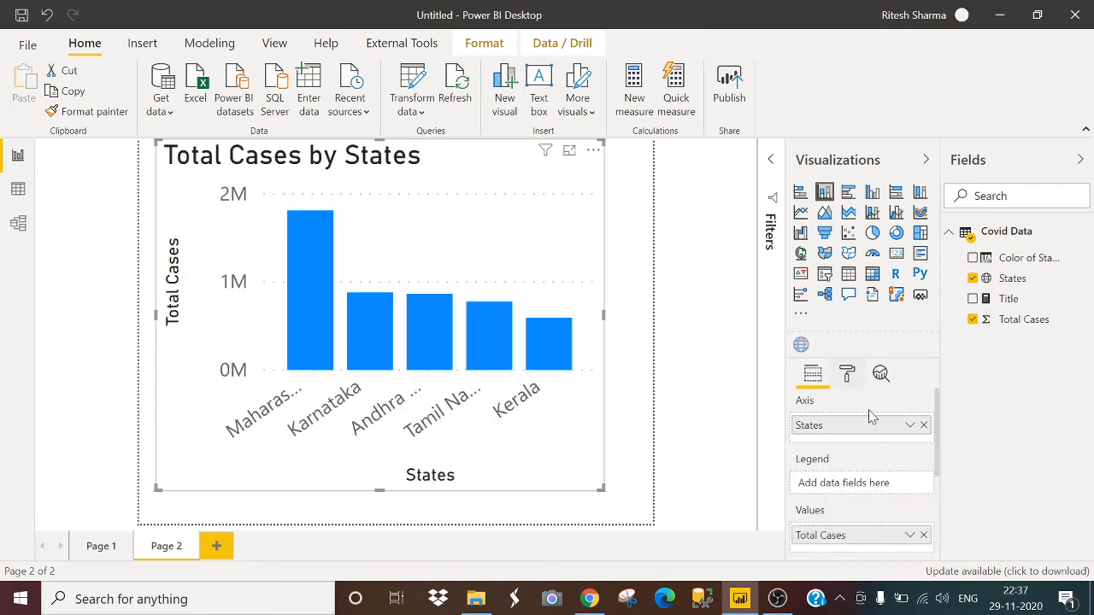
{"action": "scroll", "coordinate": [906, 540], "scroll_direction": "down", "scroll_amount": 2}
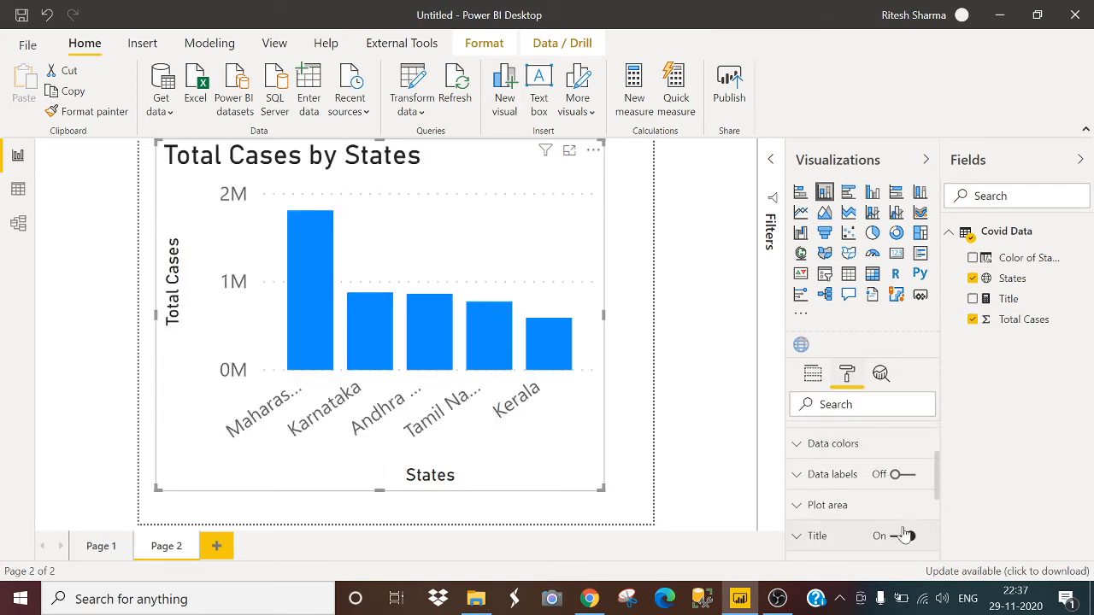
{"action": "left_click", "coordinate": [904, 475]}
Format the chart's default data color conditionally by field value, based on the Color of States column.
{"action": "left_click", "coordinate": [833, 445]}
{"action": "scroll", "coordinate": [859, 457], "scroll_direction": "down", "scroll_amount": 2}
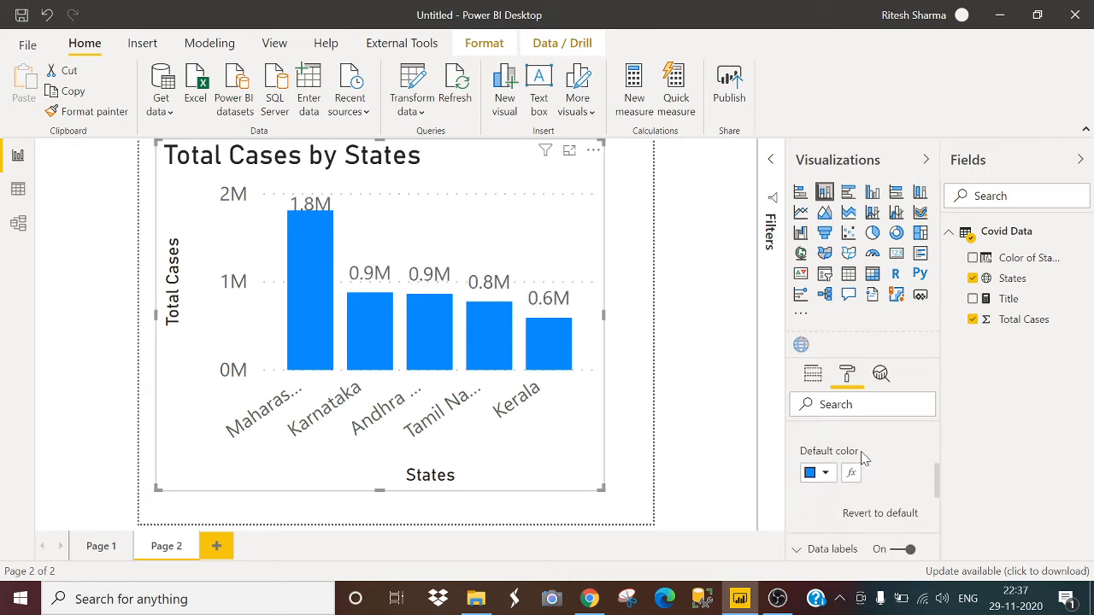
{"action": "left_click", "coordinate": [851, 471]}
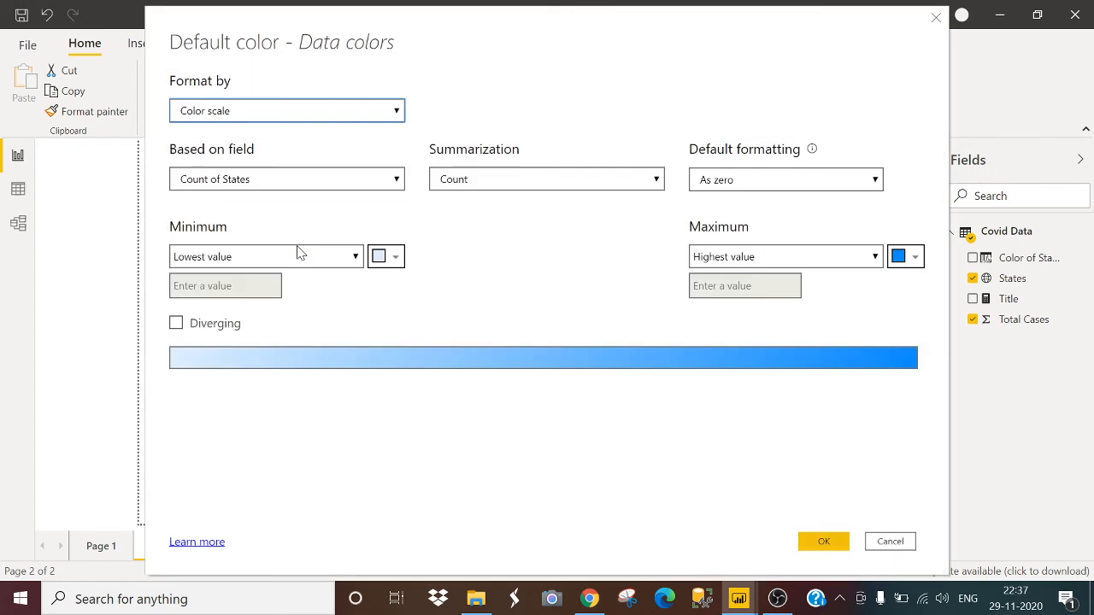
{"action": "left_click", "coordinate": [297, 116]}
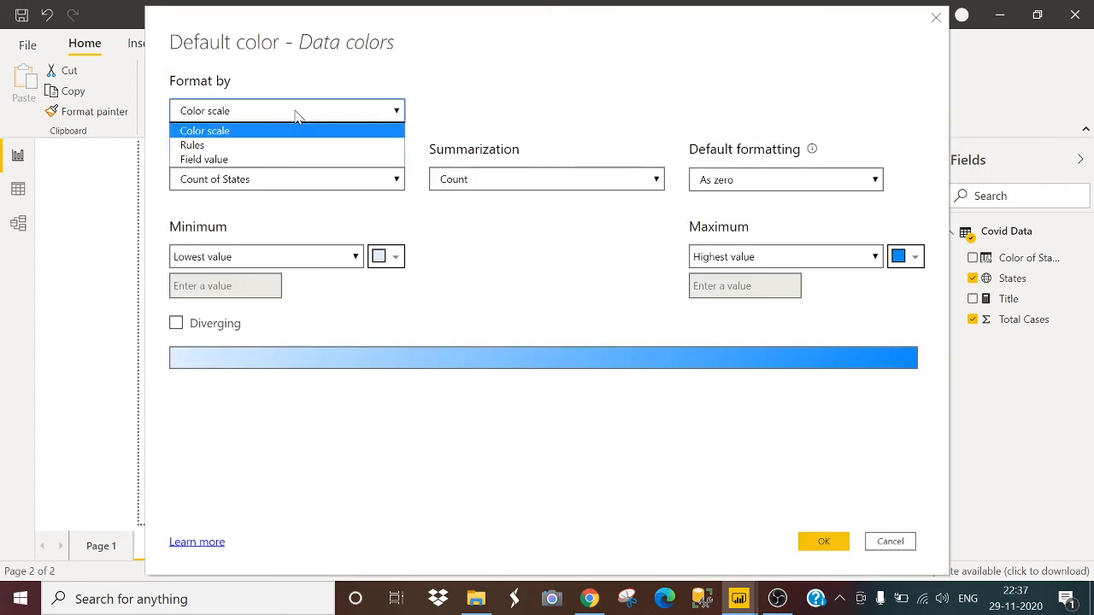
{"action": "left_click", "coordinate": [288, 160]}
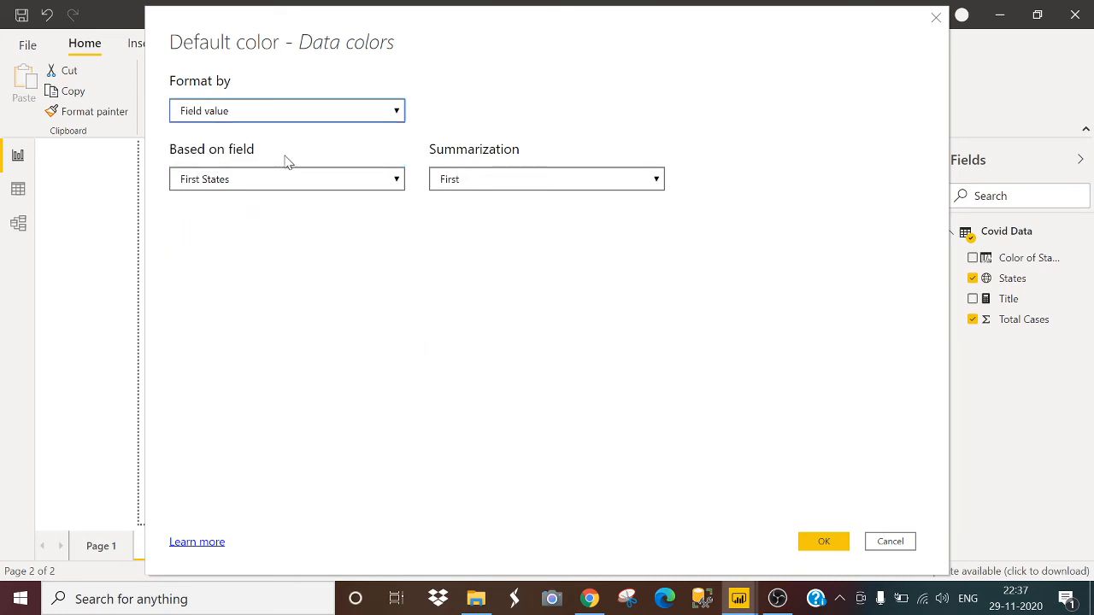
{"action": "left_click", "coordinate": [288, 177]}
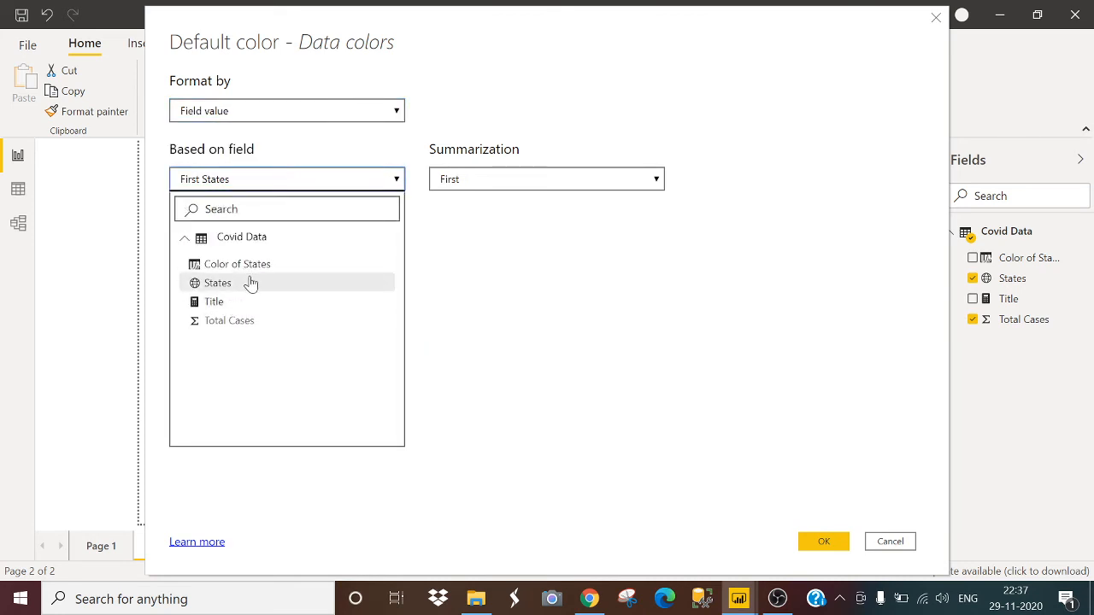
{"action": "left_click", "coordinate": [259, 267]}
{"action": "left_click", "coordinate": [826, 547]}
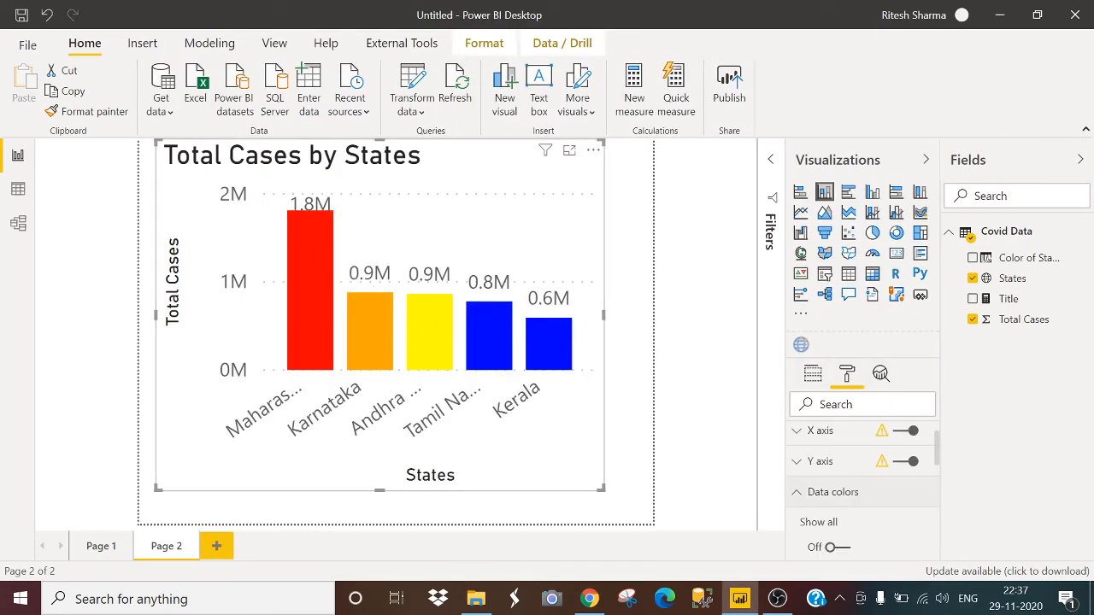
Format the column chart's title text conditionally by field value, based on the Title measure.
{"action": "scroll", "coordinate": [844, 502], "scroll_direction": "up", "scroll_amount": 1}
{"action": "scroll", "coordinate": [844, 502], "scroll_direction": "down", "scroll_amount": 5}
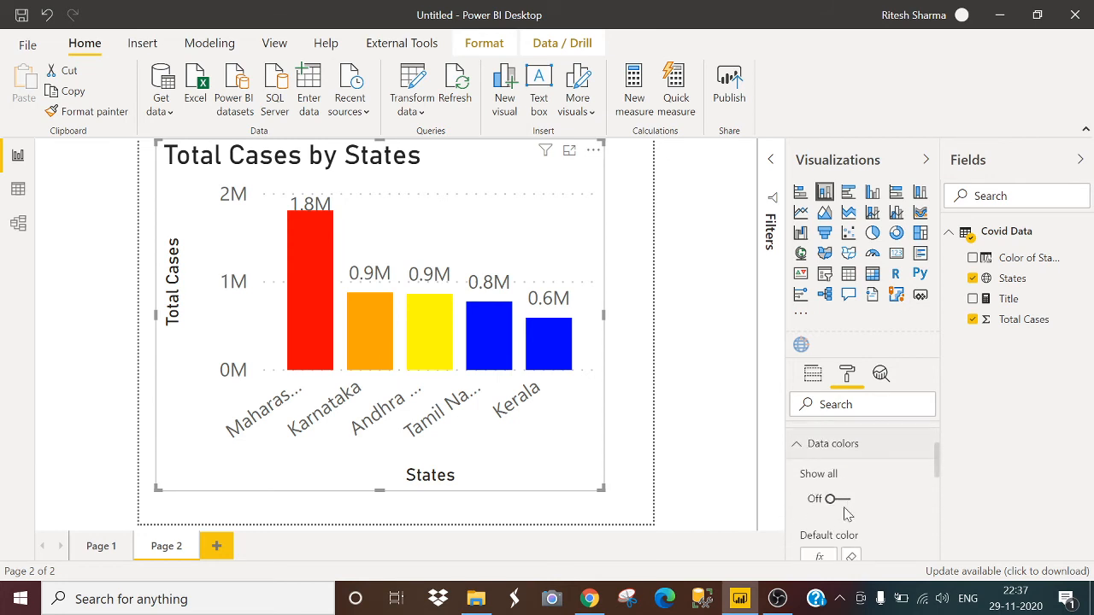
{"action": "left_click", "coordinate": [841, 523]}
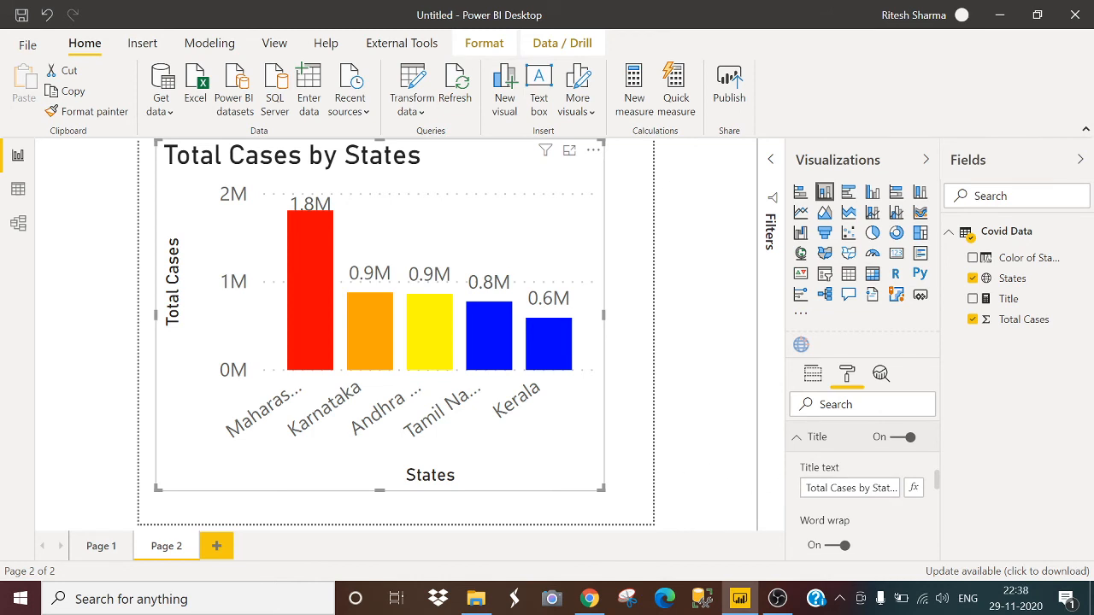
{"action": "left_click", "coordinate": [913, 492]}
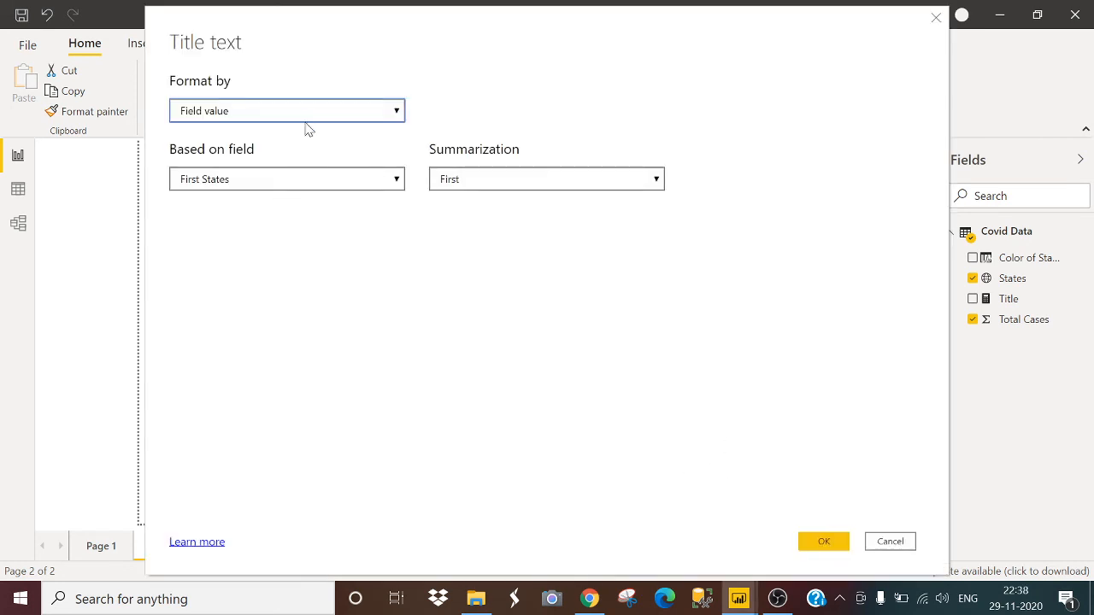
{"action": "left_click", "coordinate": [298, 187]}
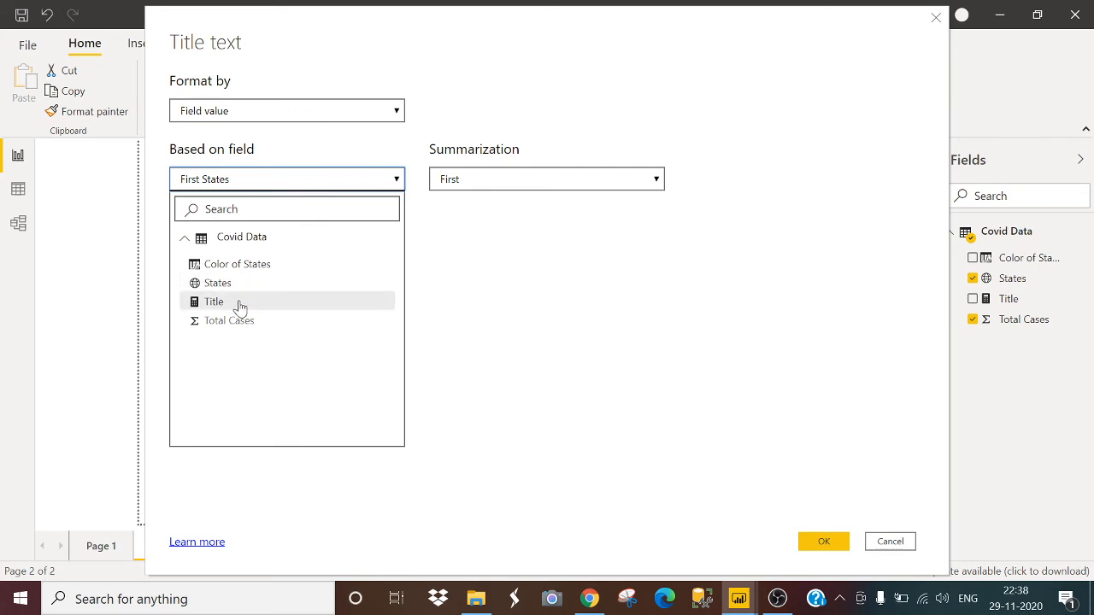
{"action": "left_click", "coordinate": [241, 304]}
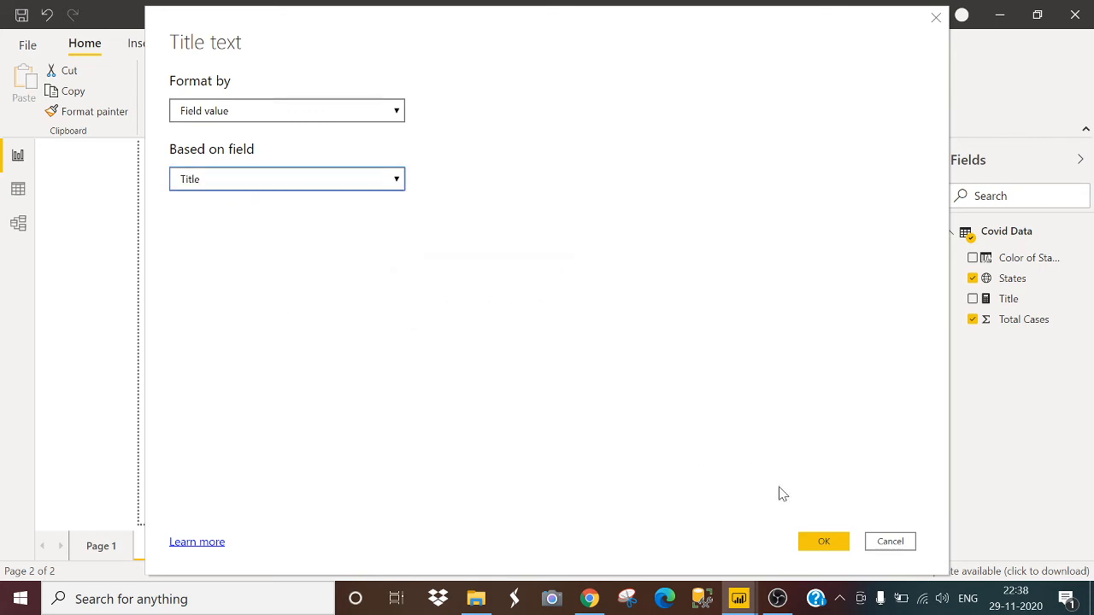
{"action": "left_click", "coordinate": [823, 542]}
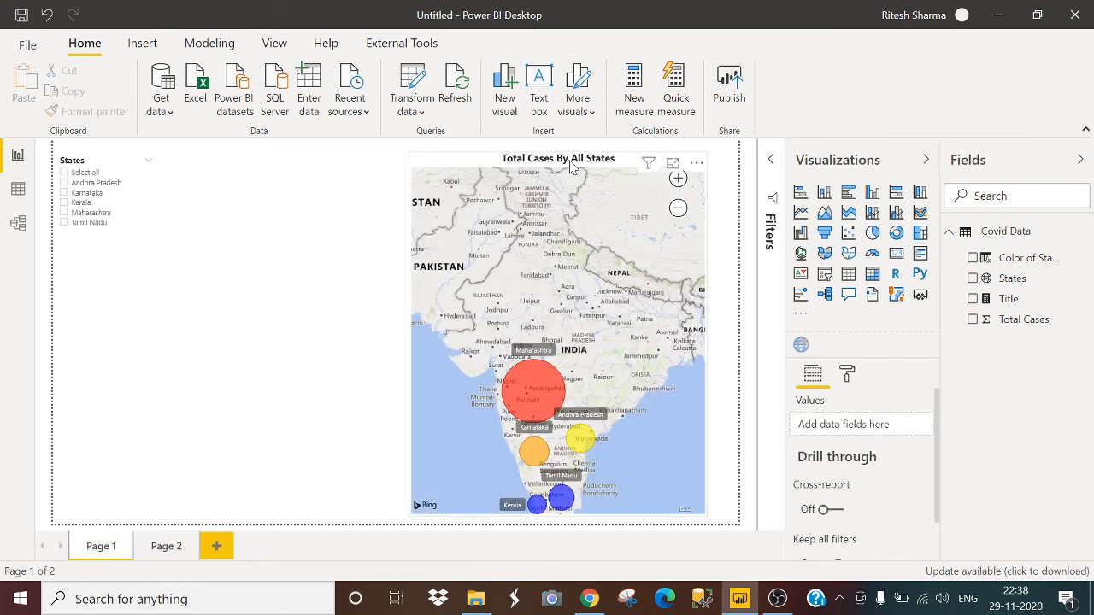
On Page 1, set the map's report page tooltip to use Page 2.
{"action": "left_click", "coordinate": [574, 167]}
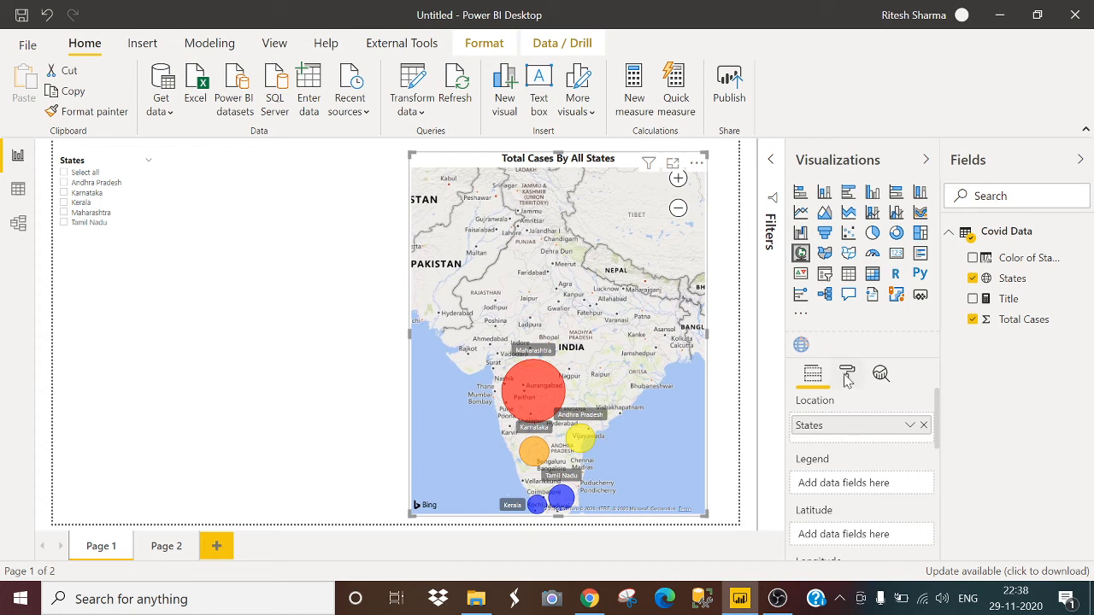
{"action": "scroll", "coordinate": [892, 510], "scroll_direction": "down", "scroll_amount": 5}
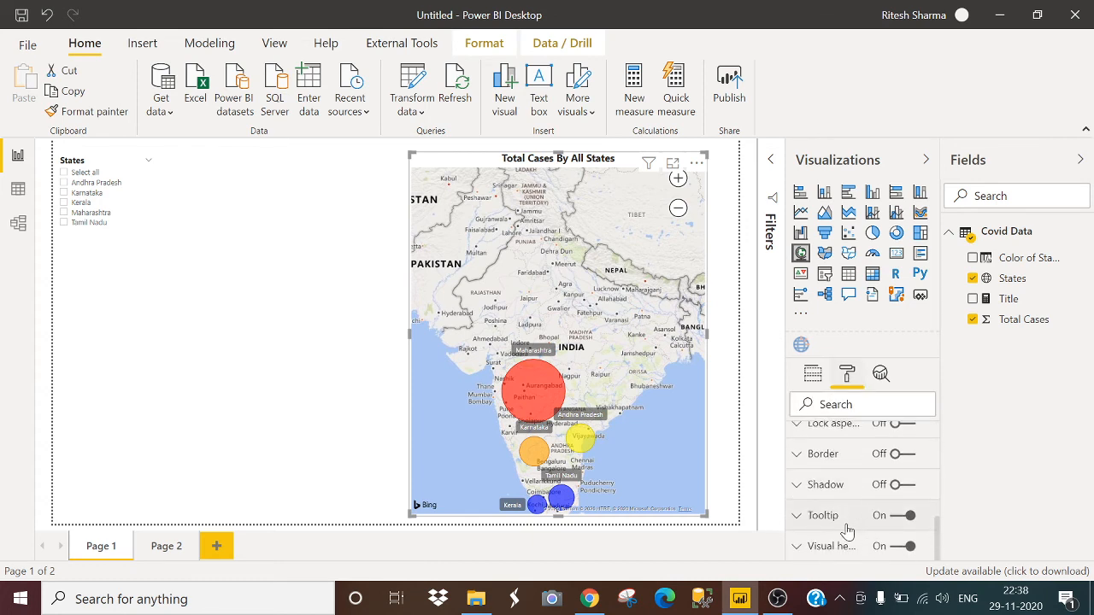
{"action": "left_click", "coordinate": [866, 510]}
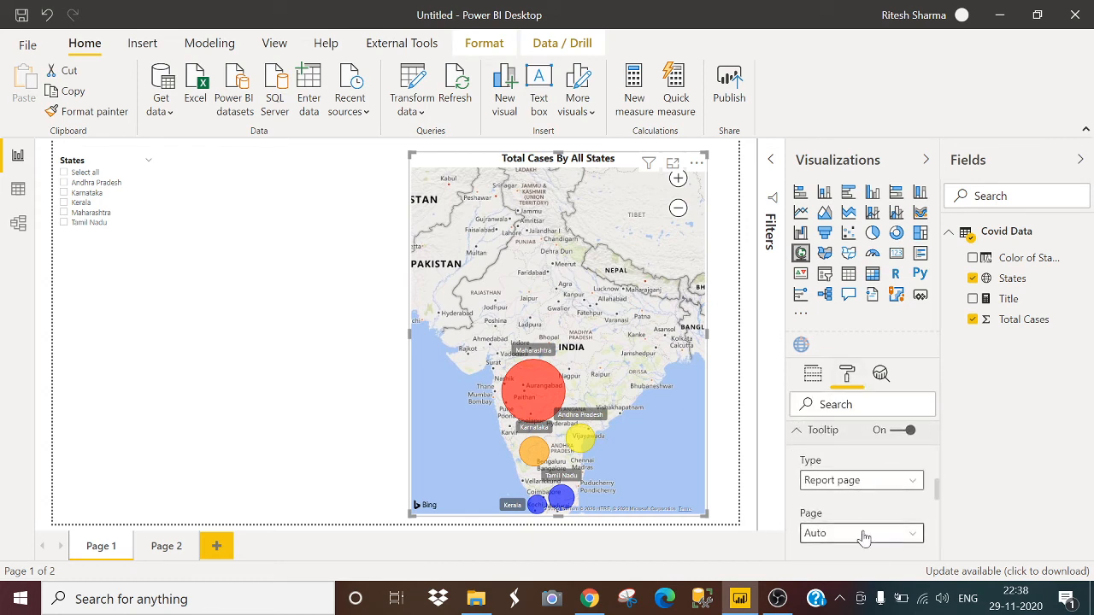
{"action": "left_click", "coordinate": [861, 537]}
{"action": "left_click", "coordinate": [845, 513]}
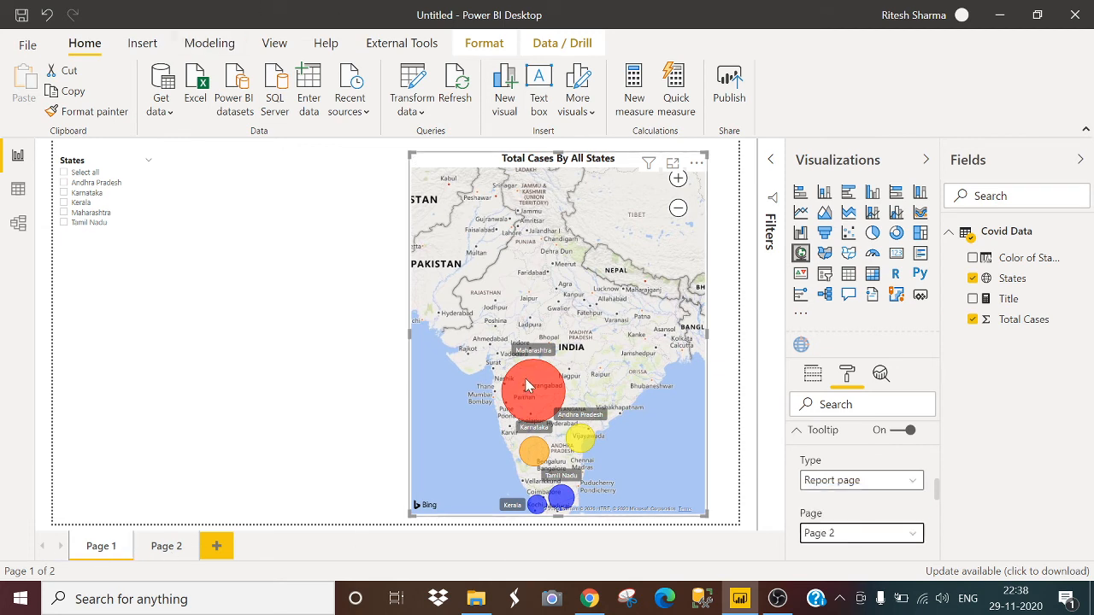
Examine the report page tooltip on the individual state bubbles of the unfiltered map.
{"action": "mouse_move", "coordinate": [527, 385]}
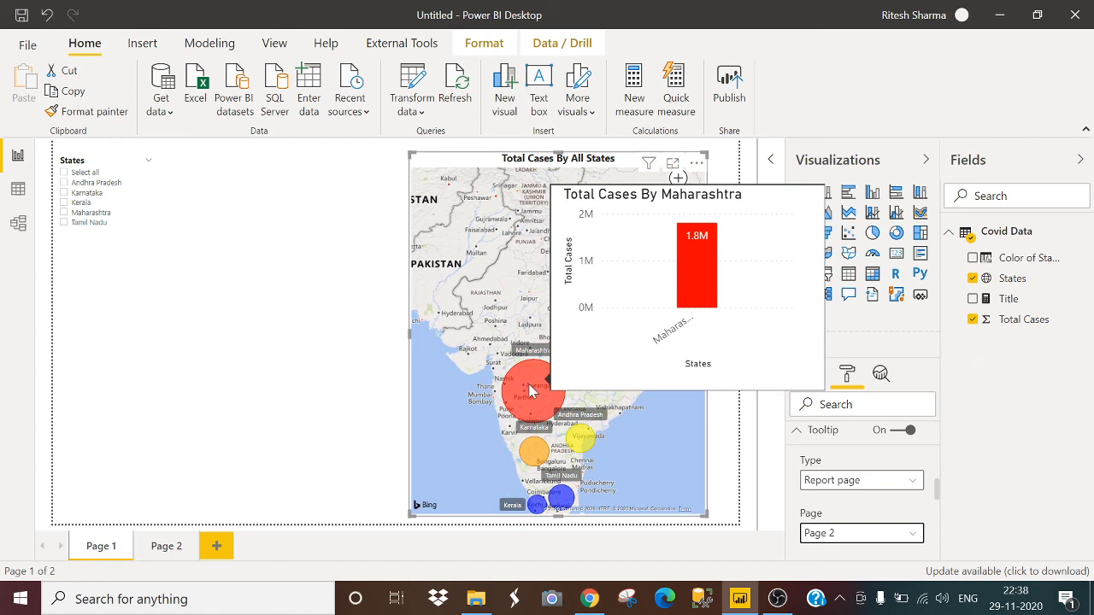
{"action": "mouse_move", "coordinate": [576, 450]}
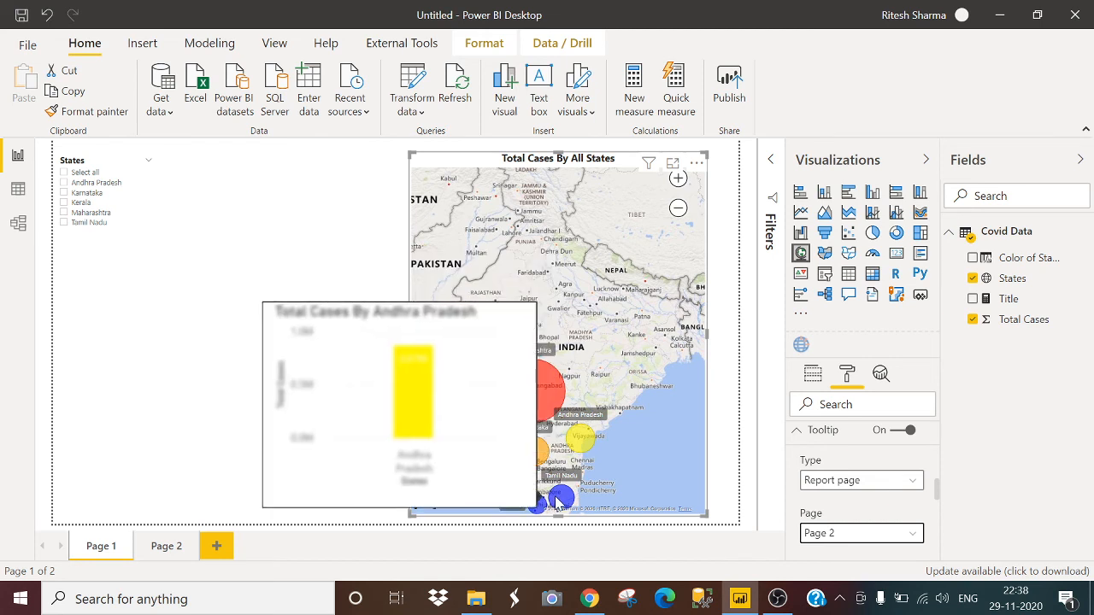
{"action": "mouse_move", "coordinate": [551, 502]}
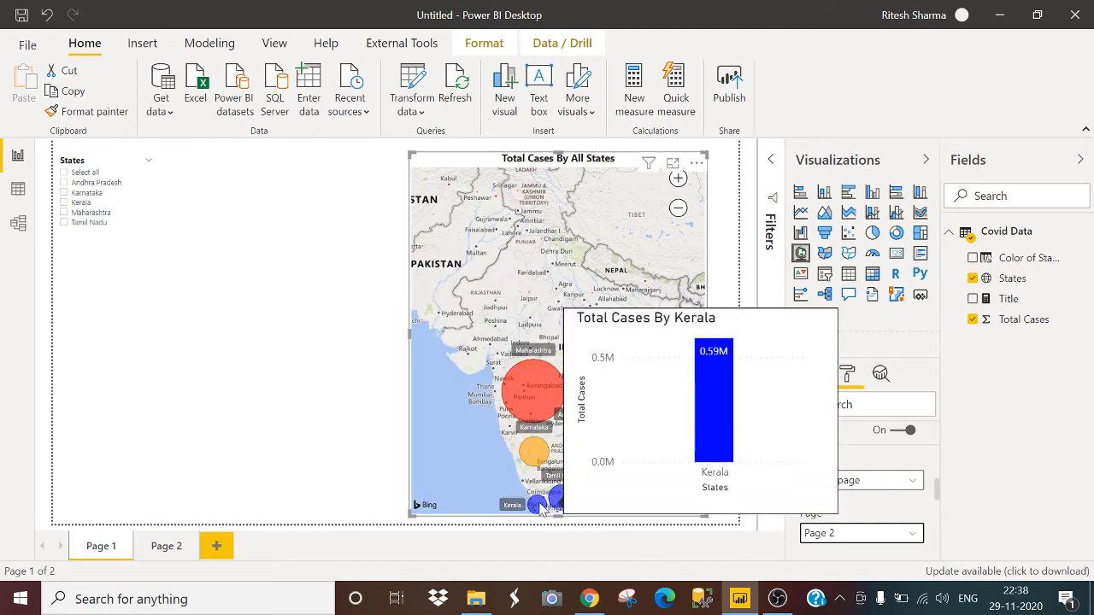
{"action": "mouse_move", "coordinate": [540, 464]}
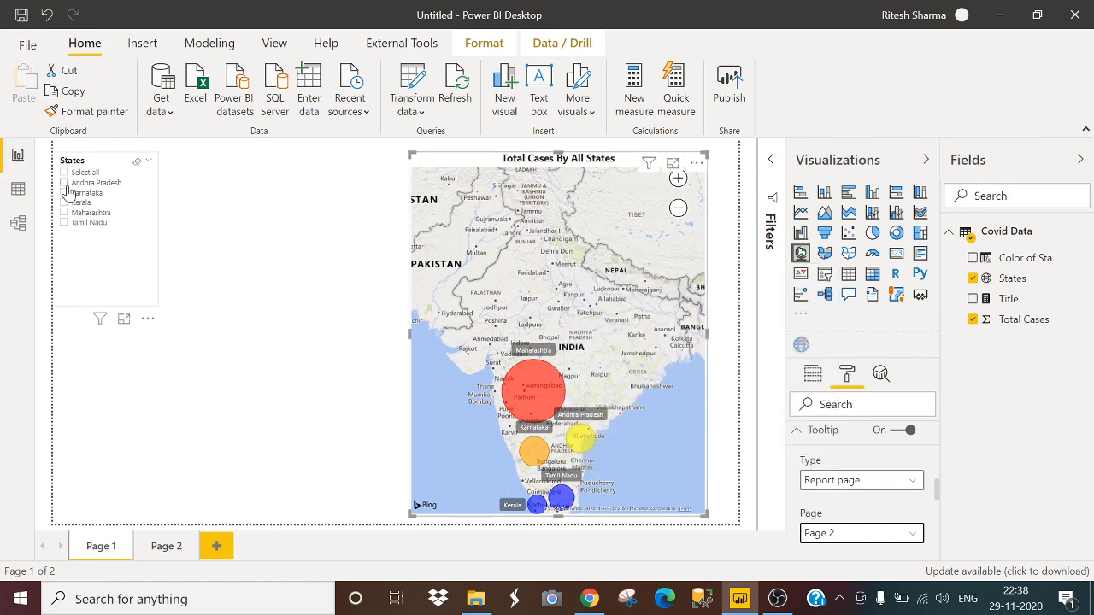
Filter the slicer to Andhra Pradesh, Karnataka, Maharashtra, Tamil Nadu and Kerala one at a time, checking the map's title and tooltip, and clear the filter.
{"action": "left_click", "coordinate": [65, 183]}
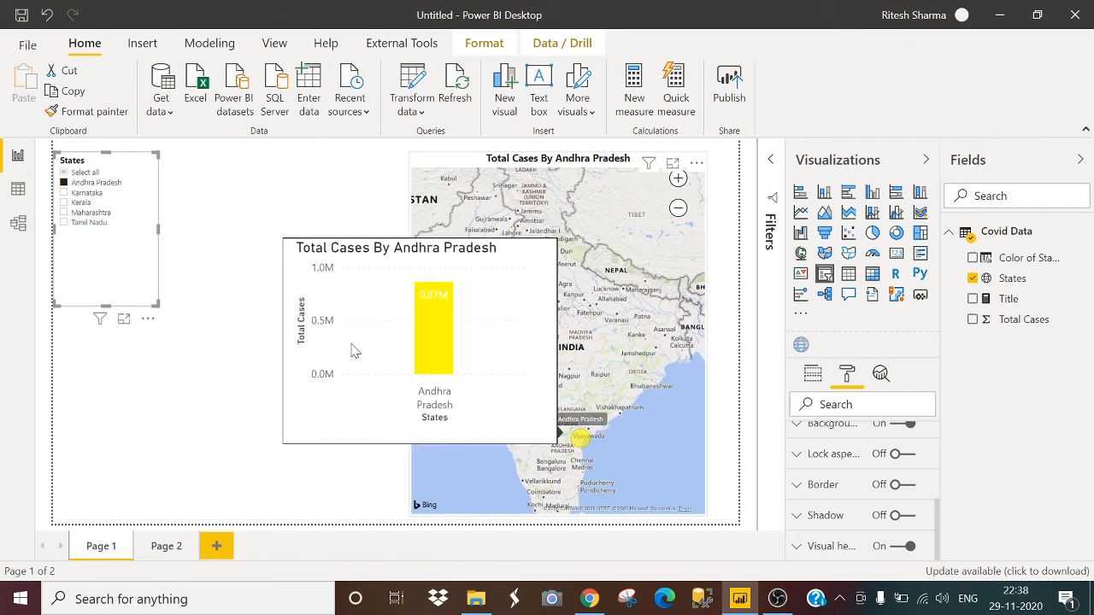
{"action": "left_click", "coordinate": [64, 184]}
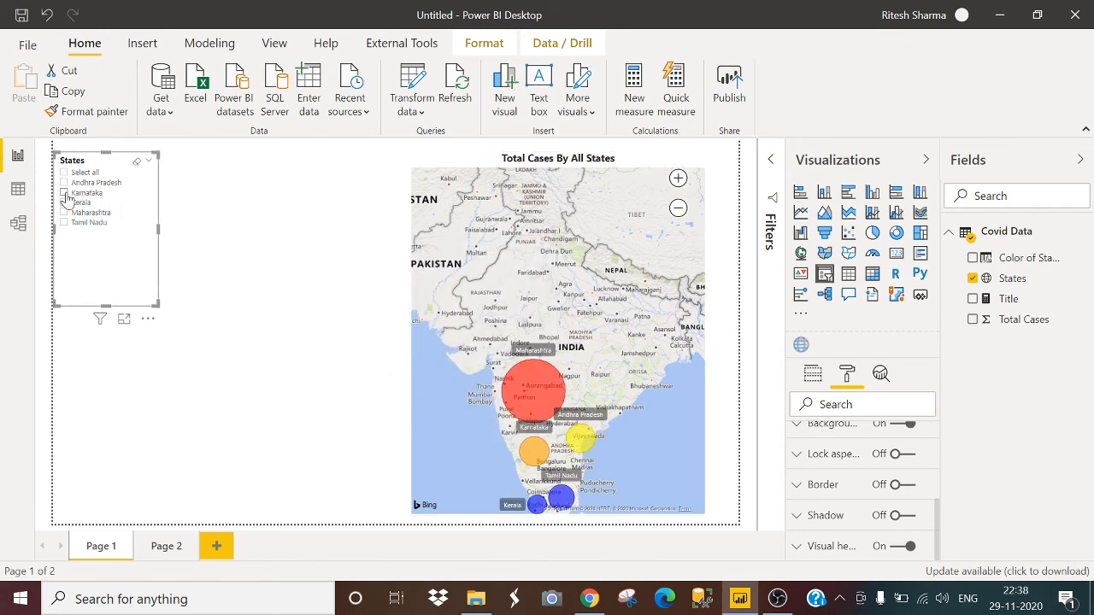
{"action": "left_click", "coordinate": [65, 193]}
{"action": "mouse_move", "coordinate": [532, 459]}
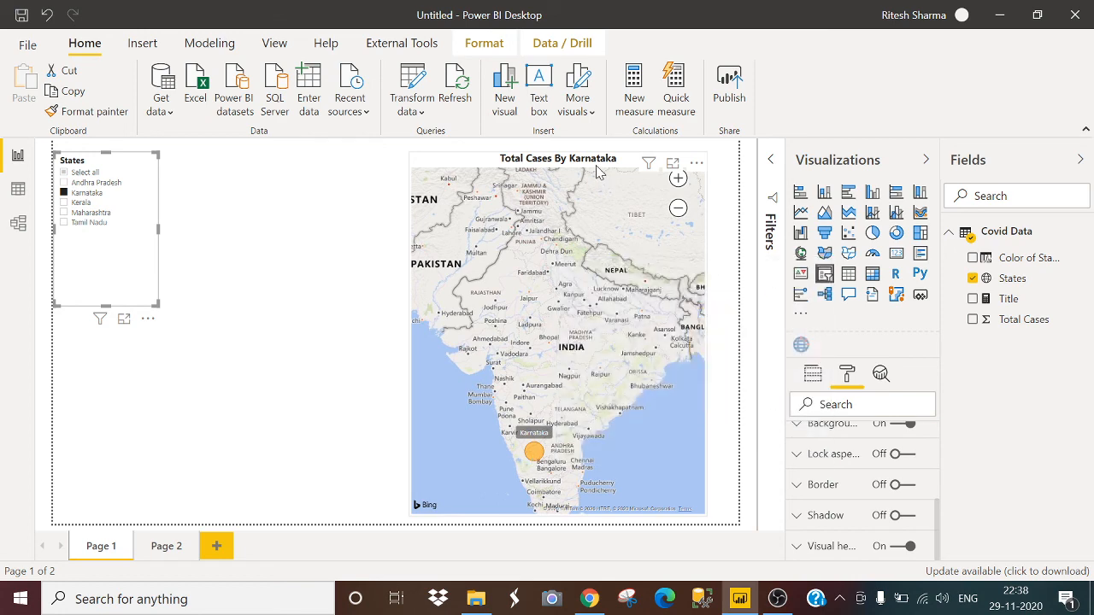
{"action": "left_click", "coordinate": [65, 194]}
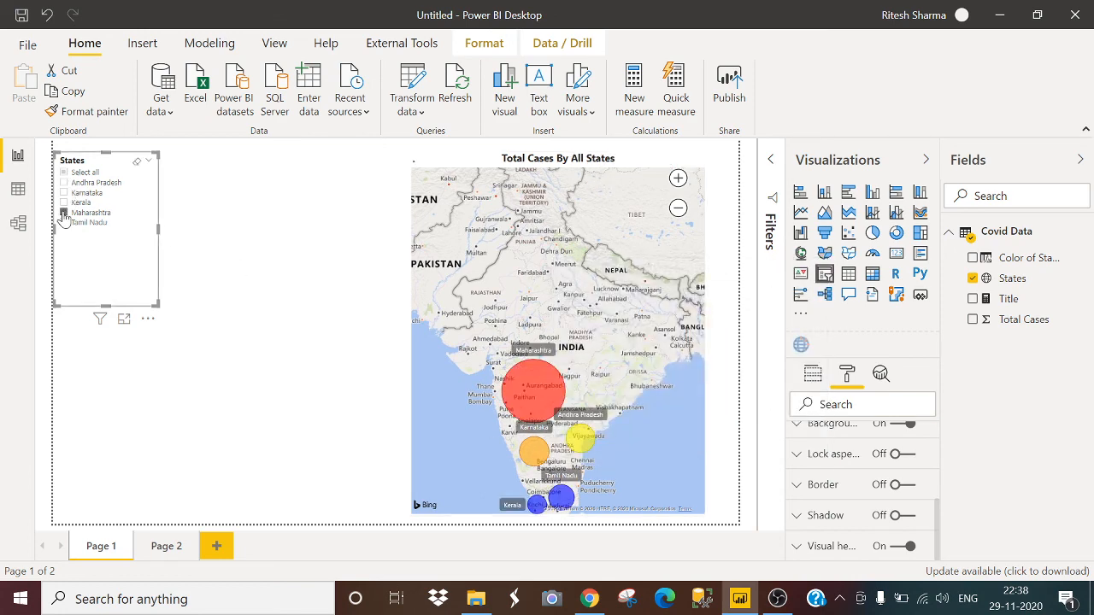
{"action": "left_click", "coordinate": [63, 212]}
{"action": "mouse_move", "coordinate": [540, 405]}
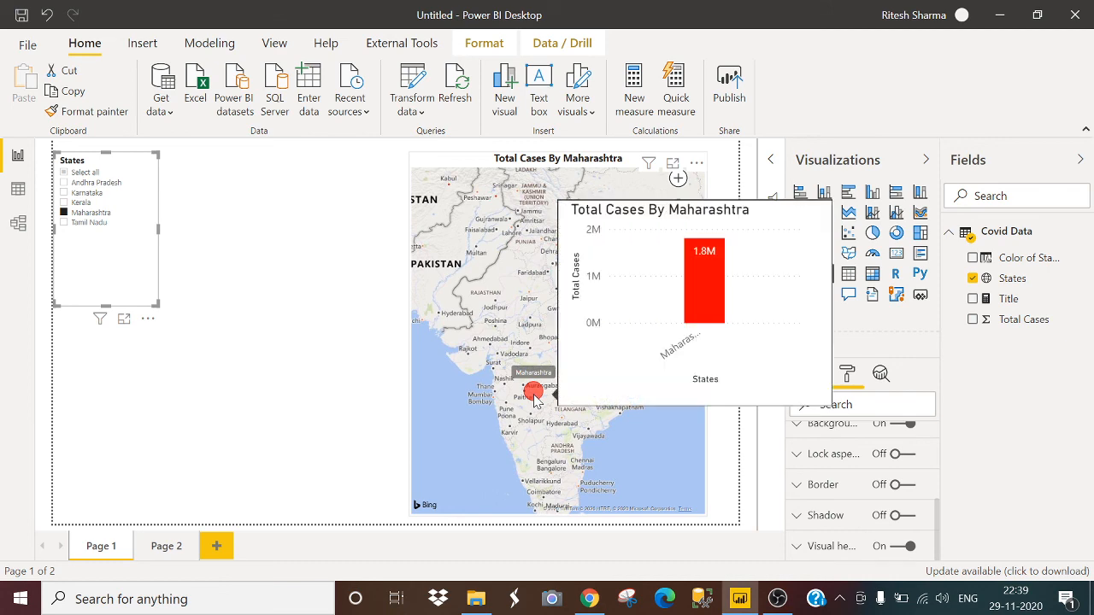
{"action": "left_click", "coordinate": [72, 214]}
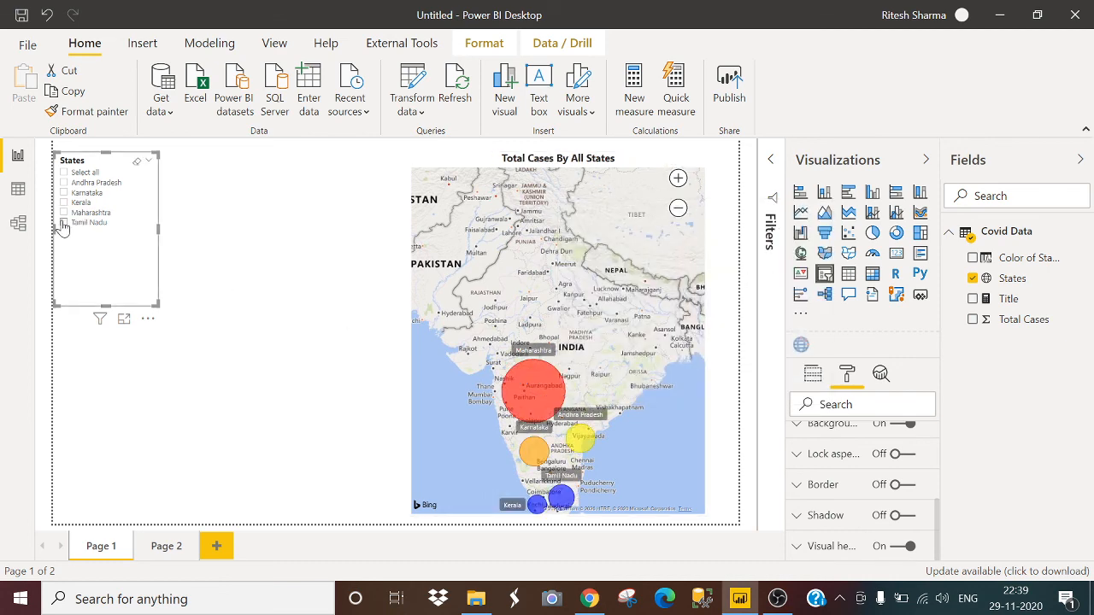
{"action": "left_click", "coordinate": [64, 223]}
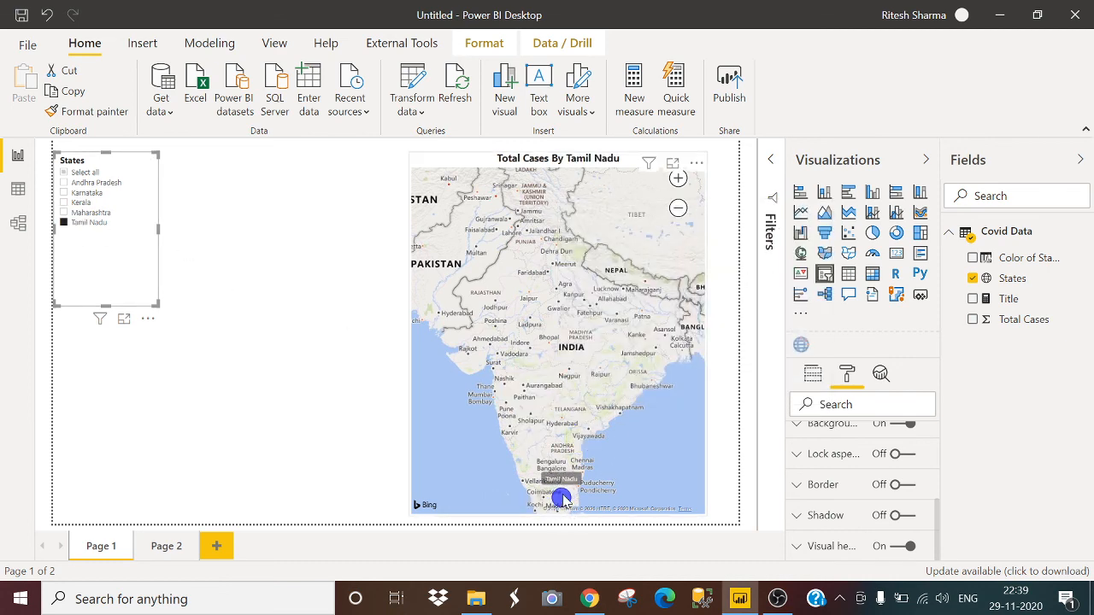
{"action": "left_click", "coordinate": [65, 224]}
{"action": "left_click", "coordinate": [63, 202]}
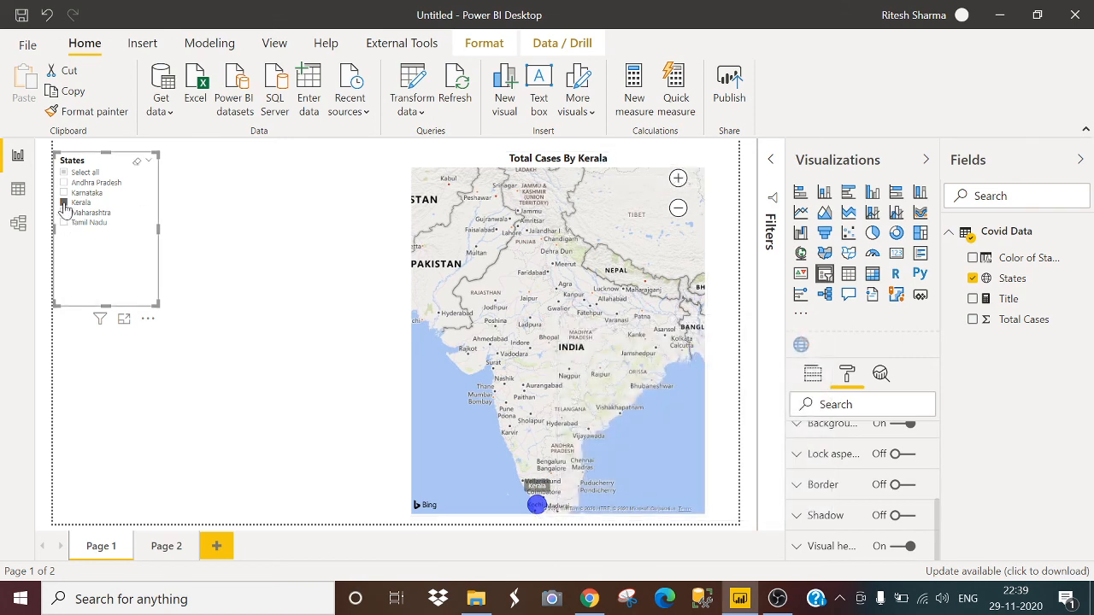
{"action": "left_click", "coordinate": [63, 203]}
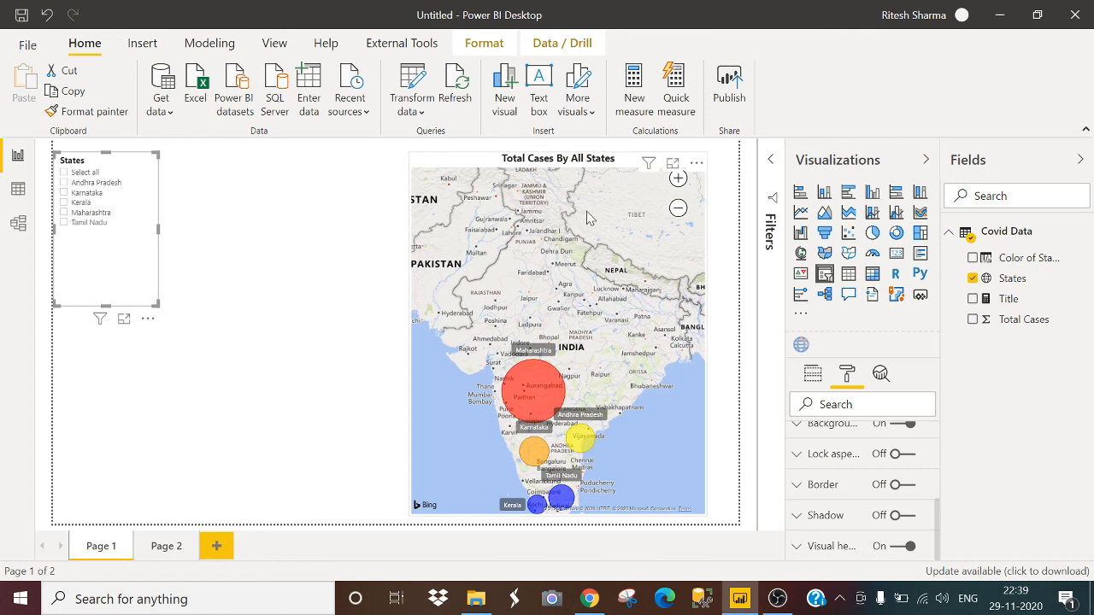